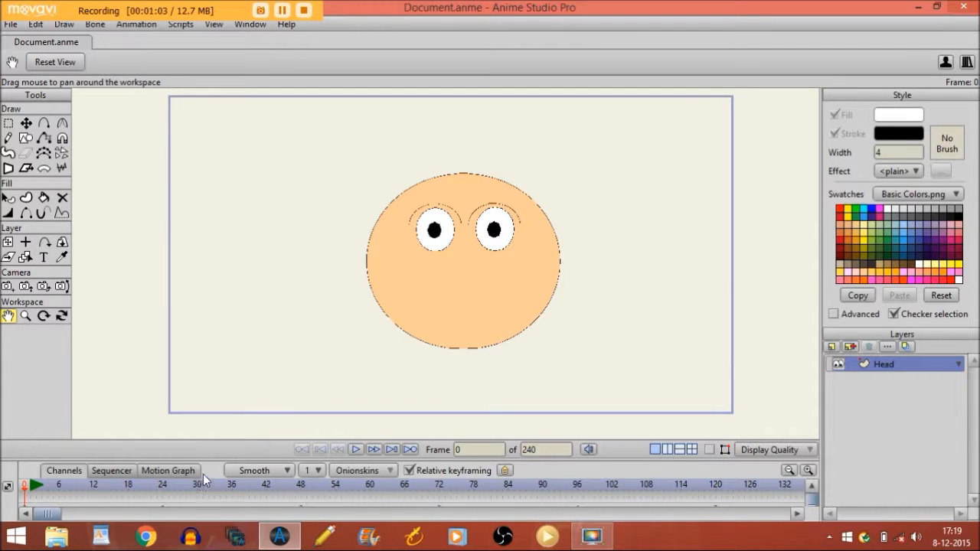
- Enlarge the timeline area and add a switch layer named Mouth above the Head layer
left_click_drag(213, 461, 229, 415)
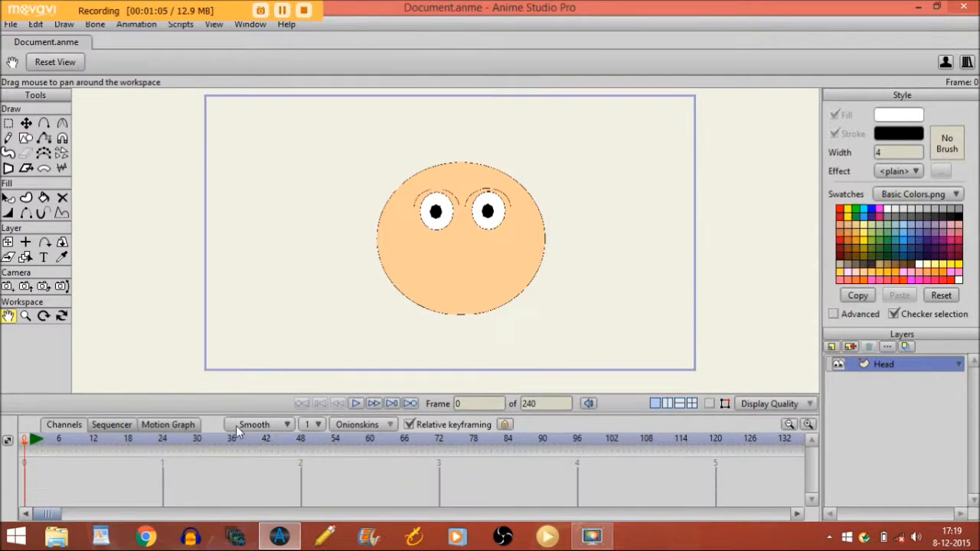
left_click(831, 348)
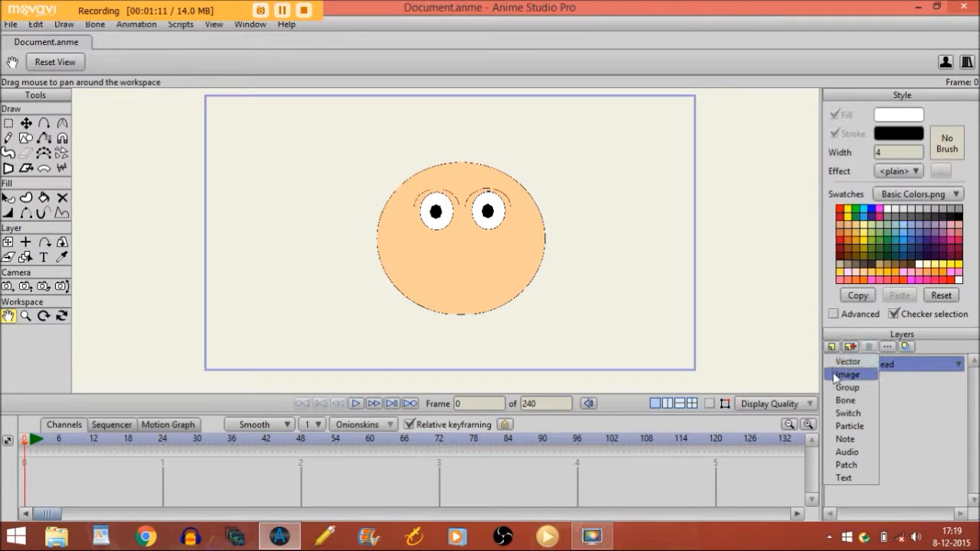
left_click(842, 414)
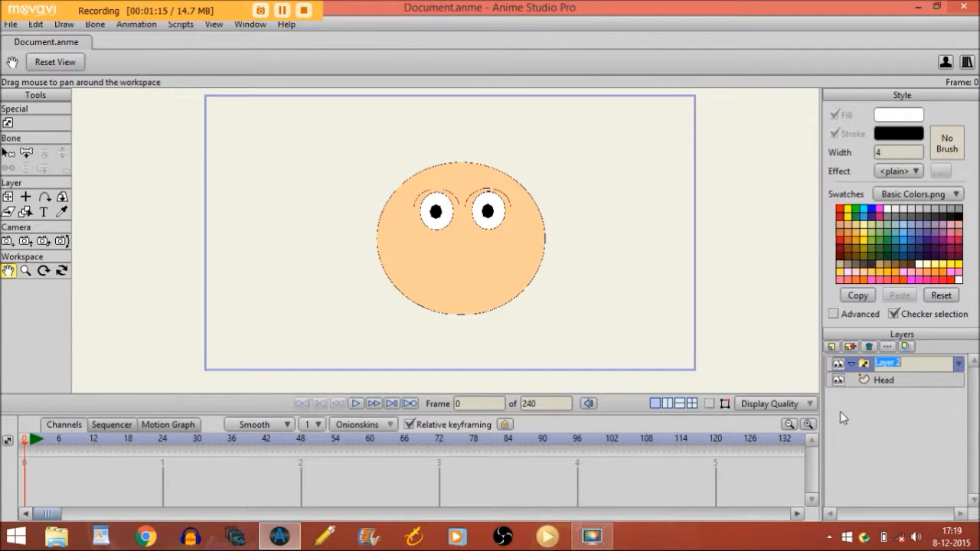
key("CapsLock")
type("M")
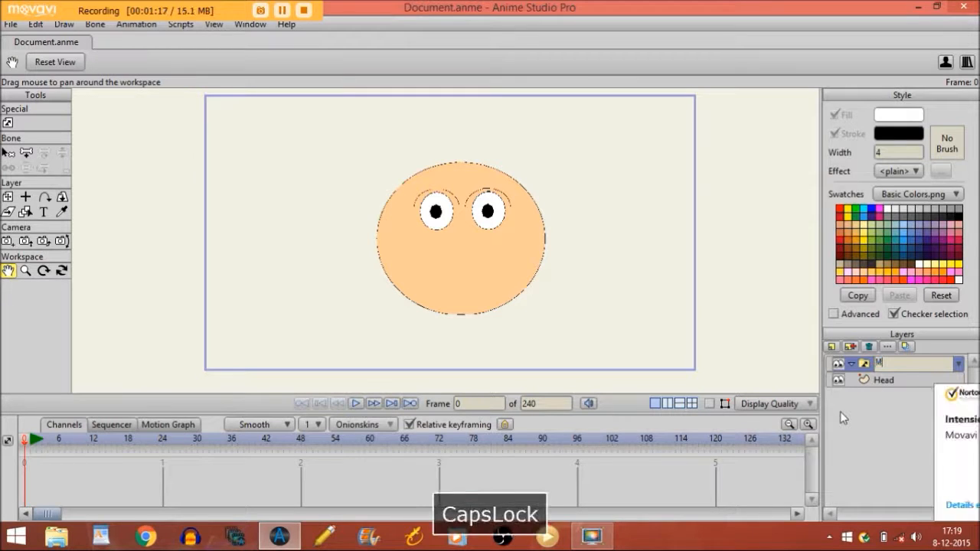
type("outh")
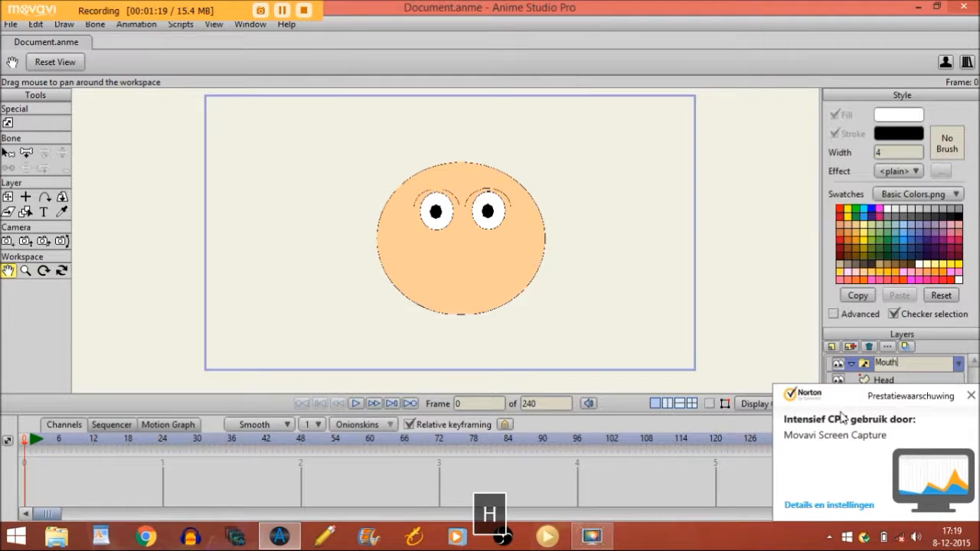
key("Return")
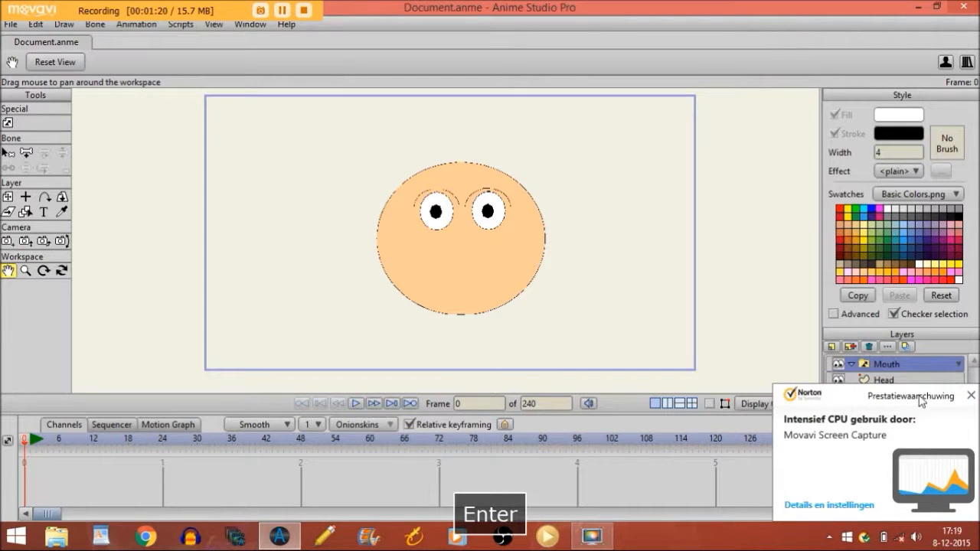
left_click(970, 395)
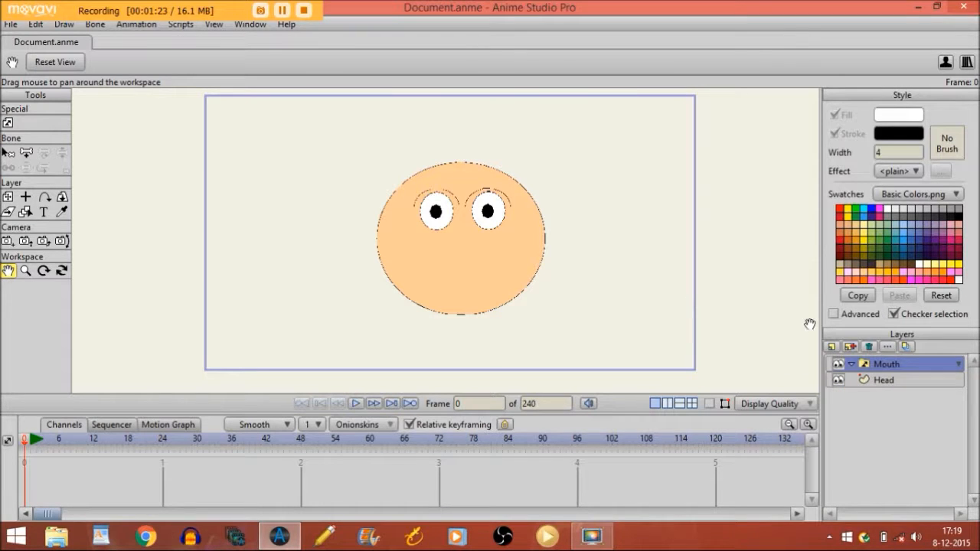
- Add a vector layer named Closed and place it inside the Mouth switch layer
left_click(831, 347)
left_click(836, 362)
key("CapsLock")
type("C")
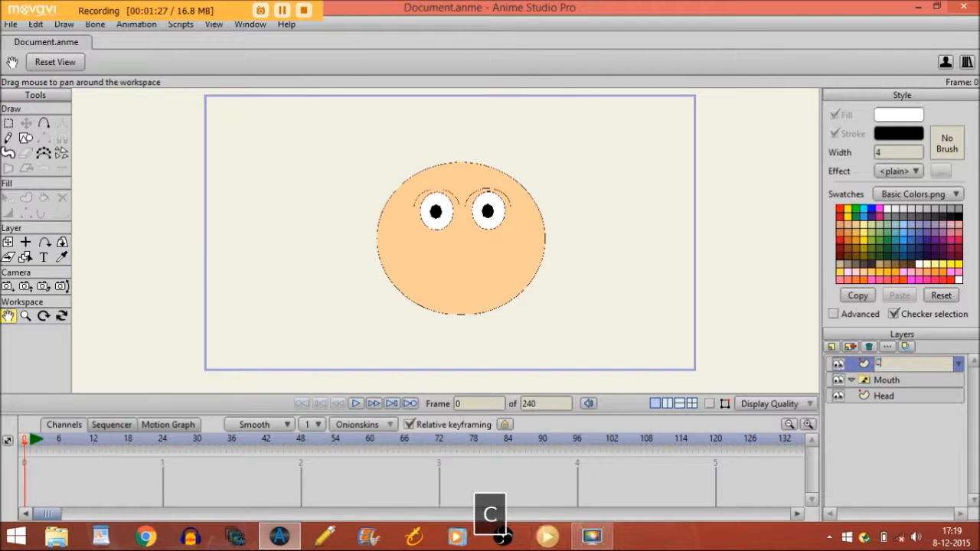
type("losed")
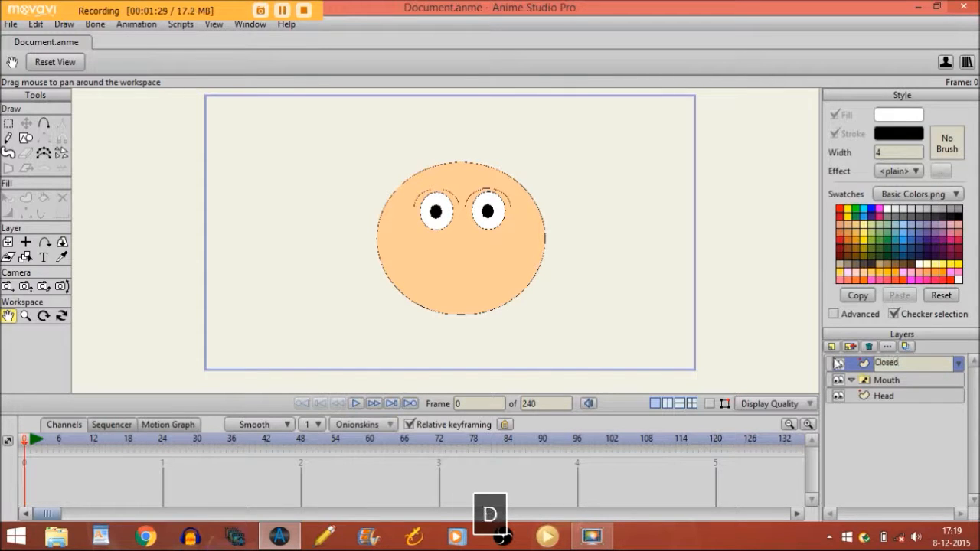
key("Return")
left_click_drag(878, 372, 877, 389)
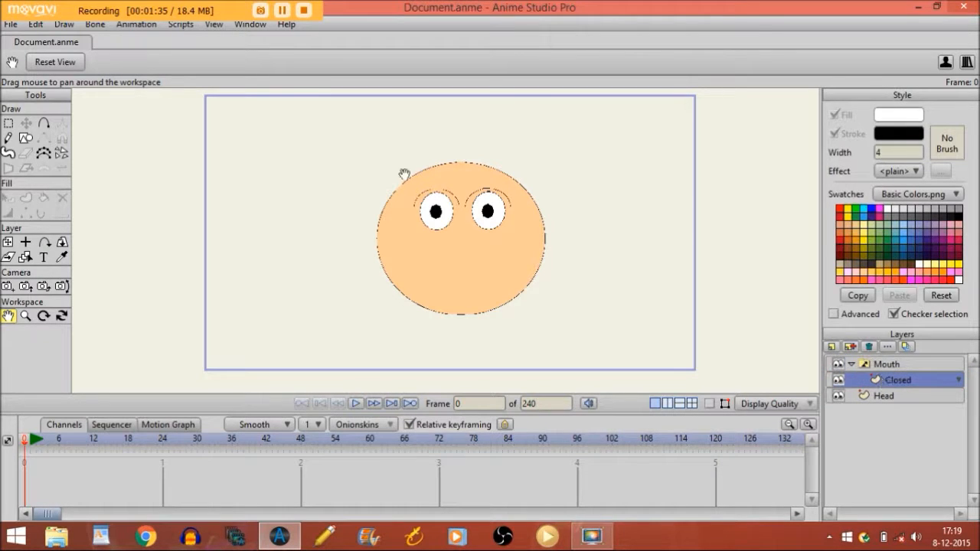
- Draw a tiny black oval without a stroke on the Closed layer, centred on the lower face as the closed mouth
left_click_drag(314, 292, 321, 250)
left_click(25, 315)
left_click_drag(373, 193, 683, 245)
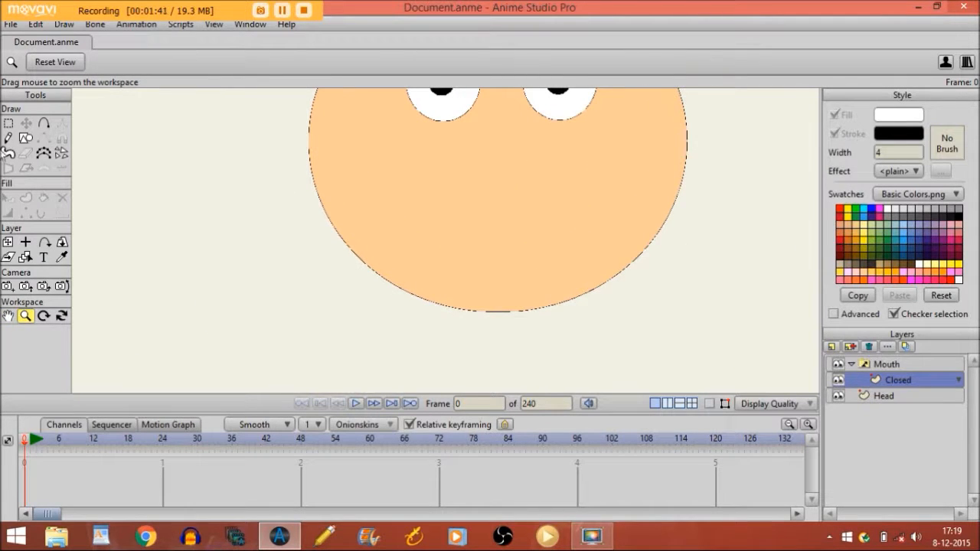
left_click(26, 138)
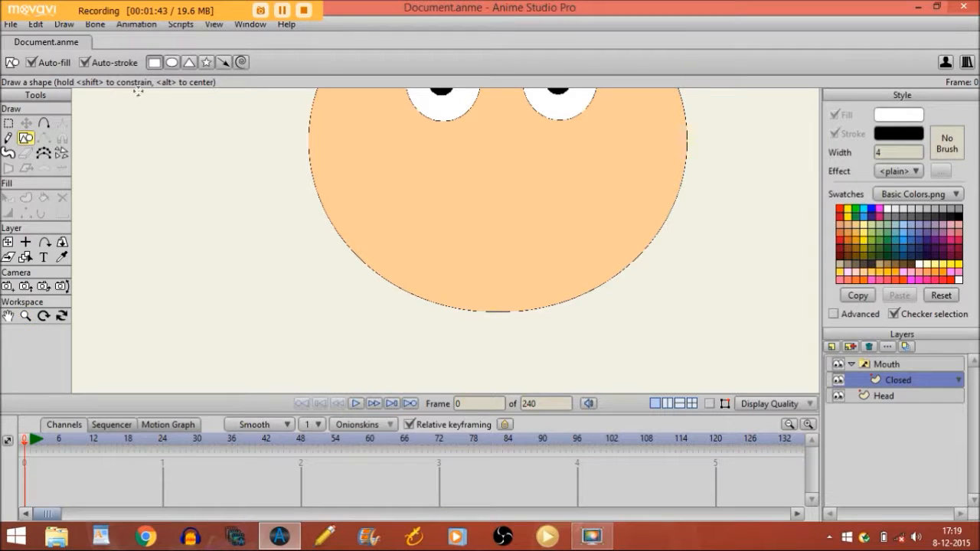
left_click(172, 62)
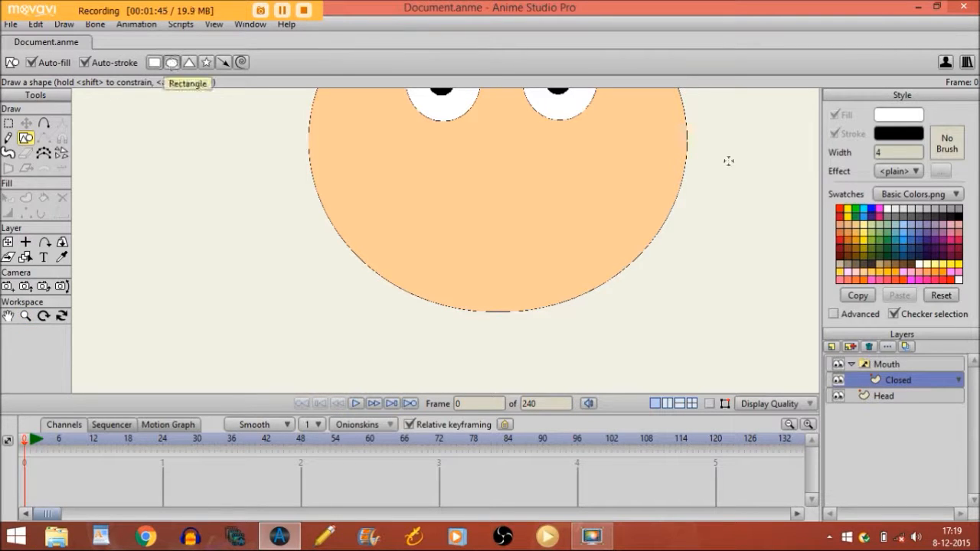
left_click(958, 215)
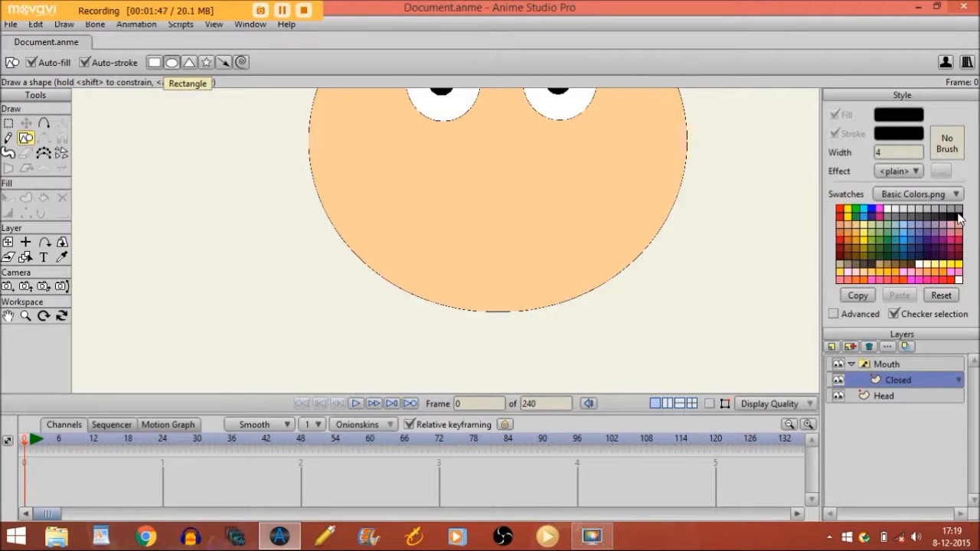
left_click(86, 61)
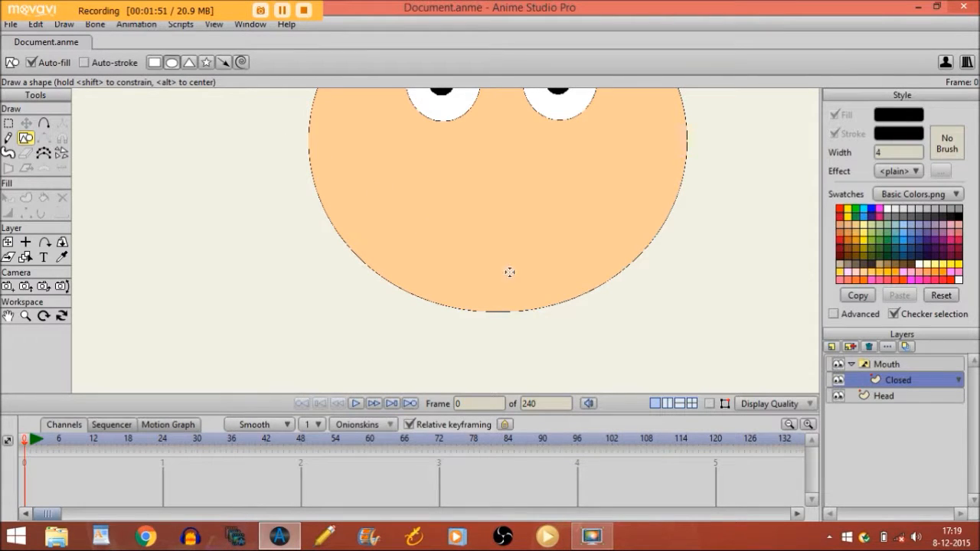
left_click_drag(494, 237, 503, 246)
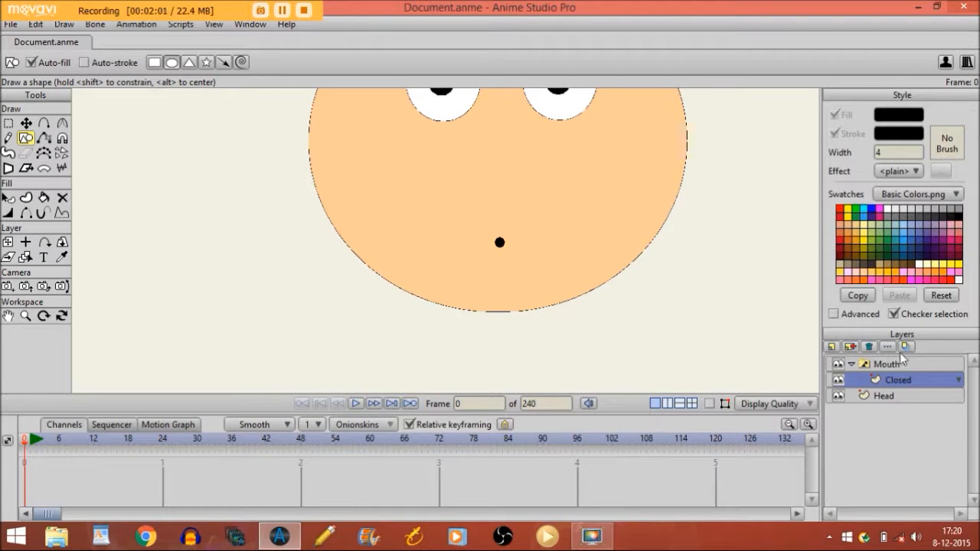
- Add a second vector layer named Open inside the Mouth switch layer
left_click(833, 347)
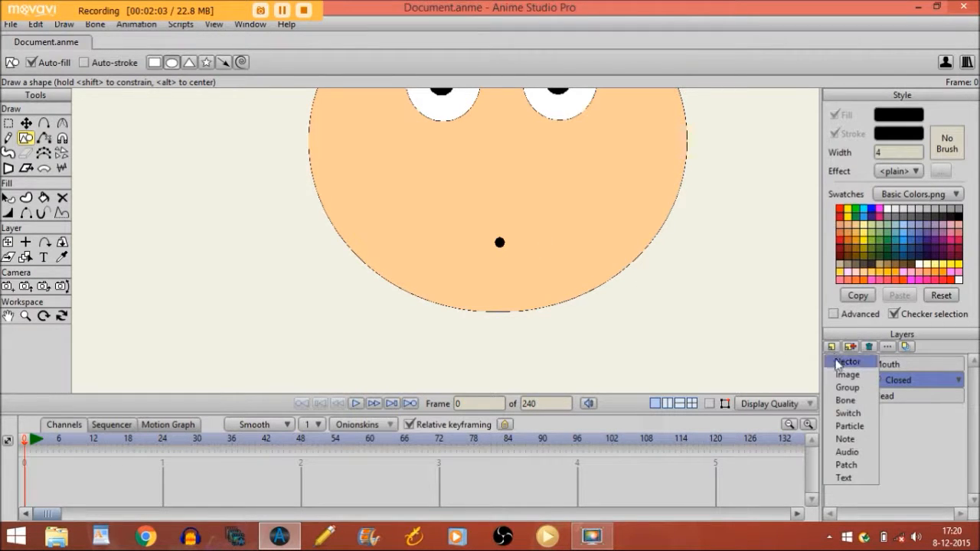
left_click(837, 363)
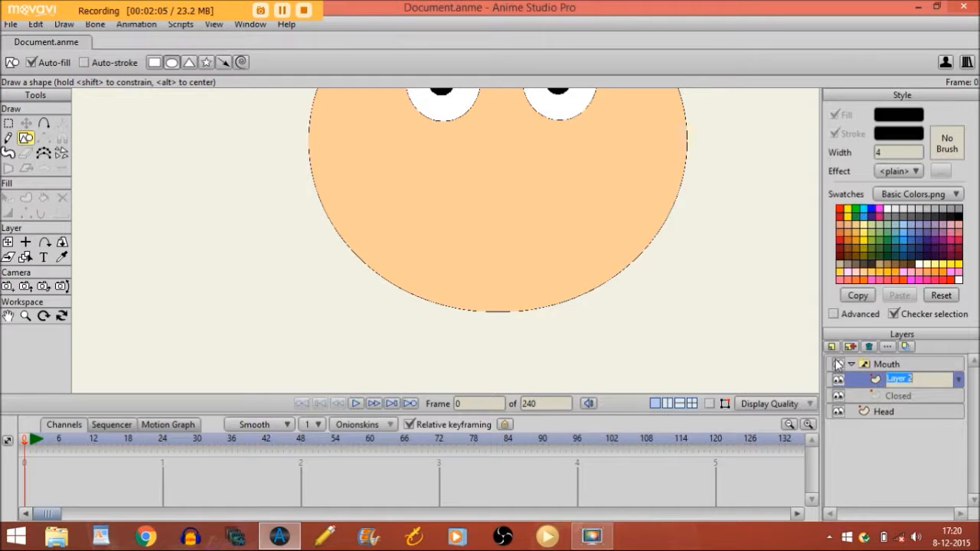
key("Caps_Lock")
type("Open")
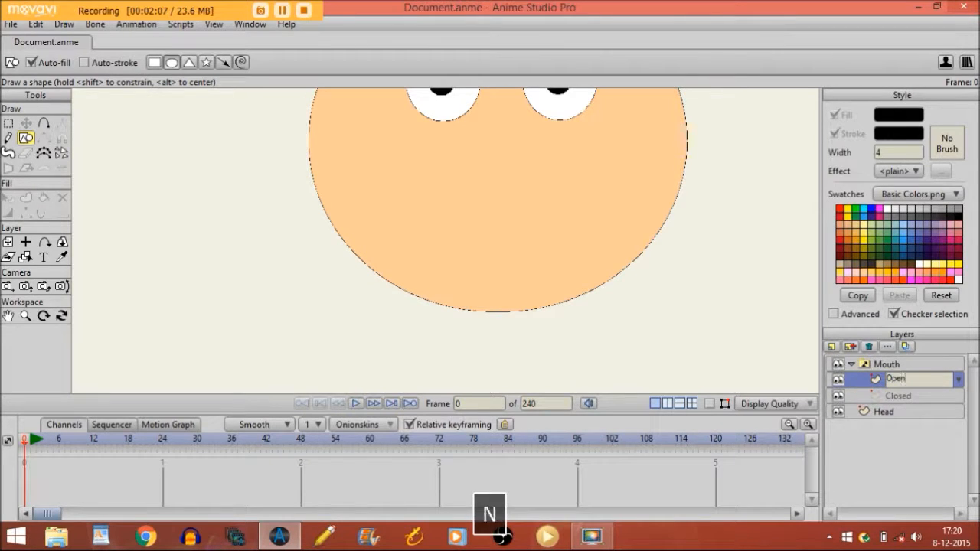
key("Return")
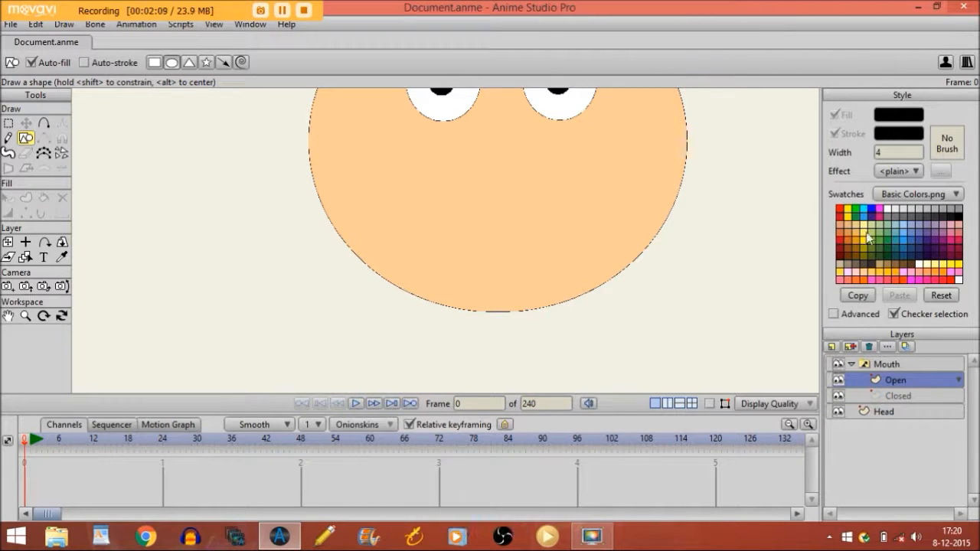
- Draw a larger red circle with a black stroke of width 1 on the Open layer as the open mouth
left_click(840, 219)
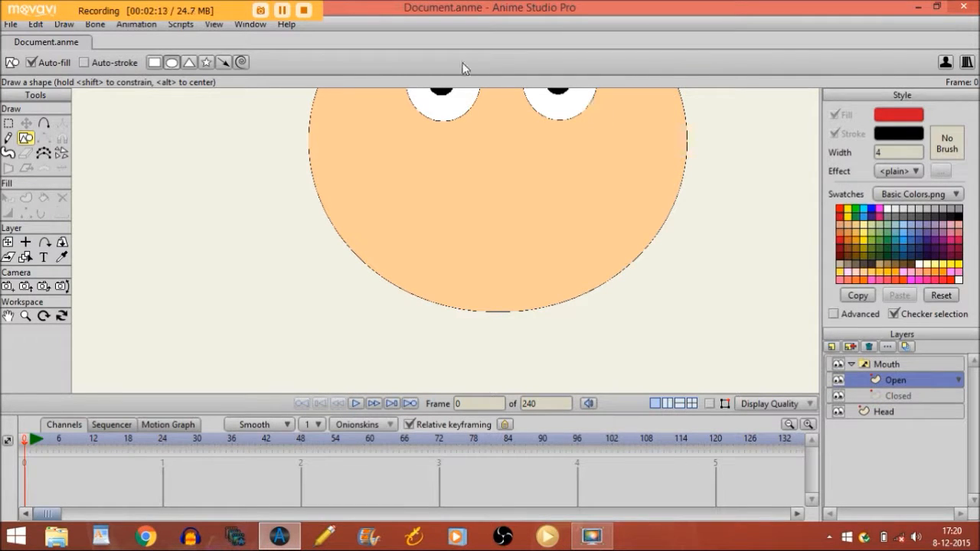
key("Return")
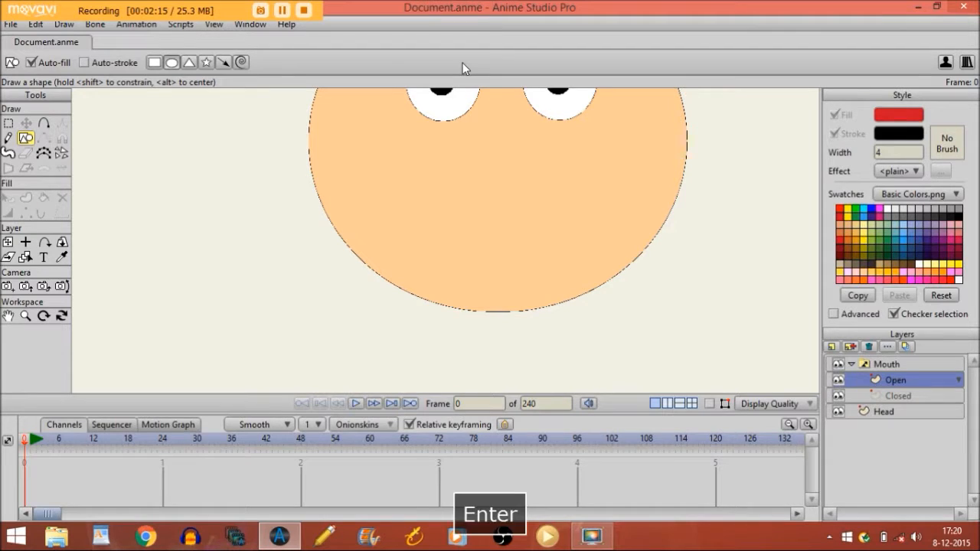
left_click(84, 62)
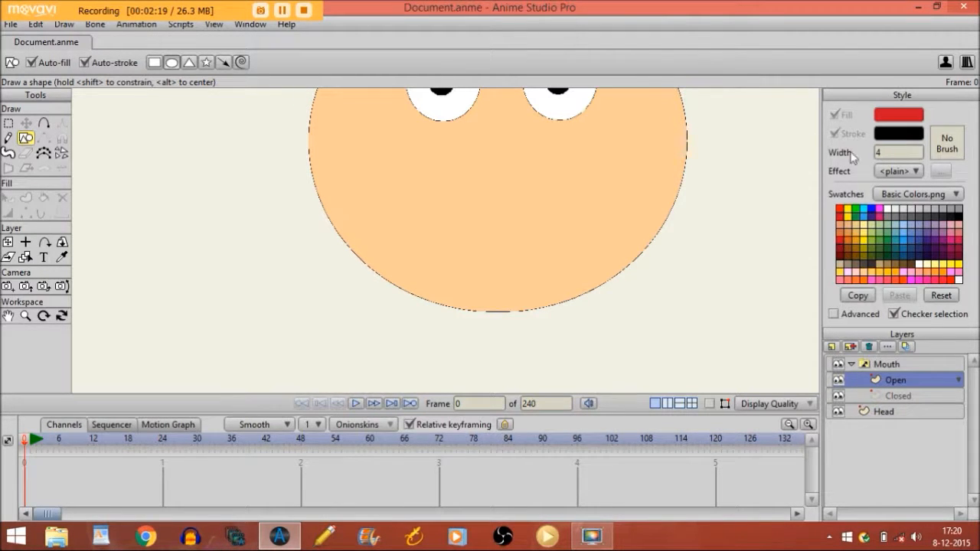
left_click(879, 152)
type("2")
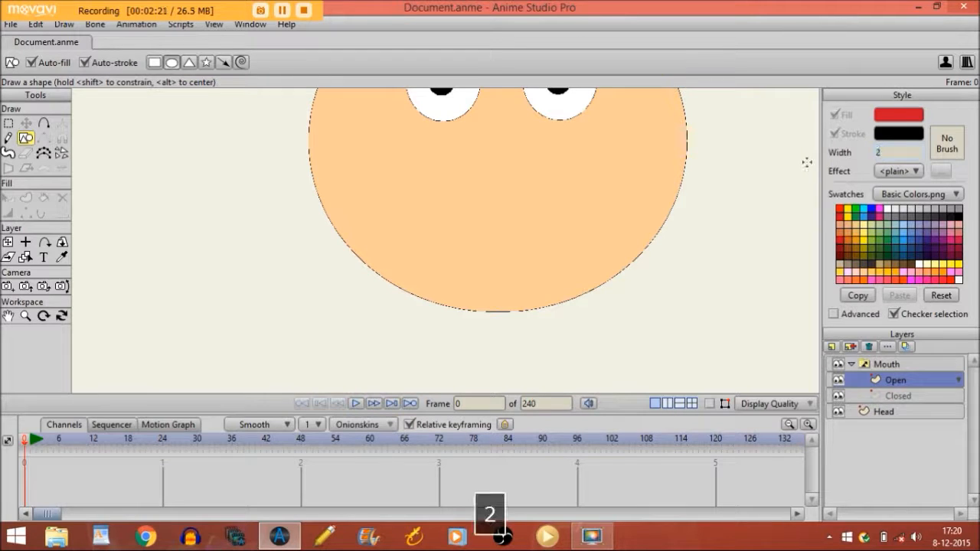
key("Return")
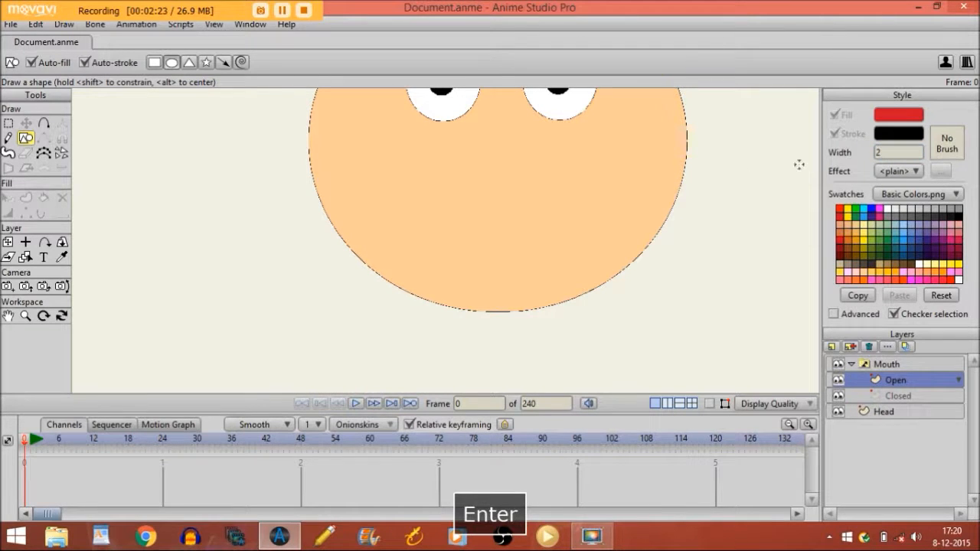
left_click(881, 153)
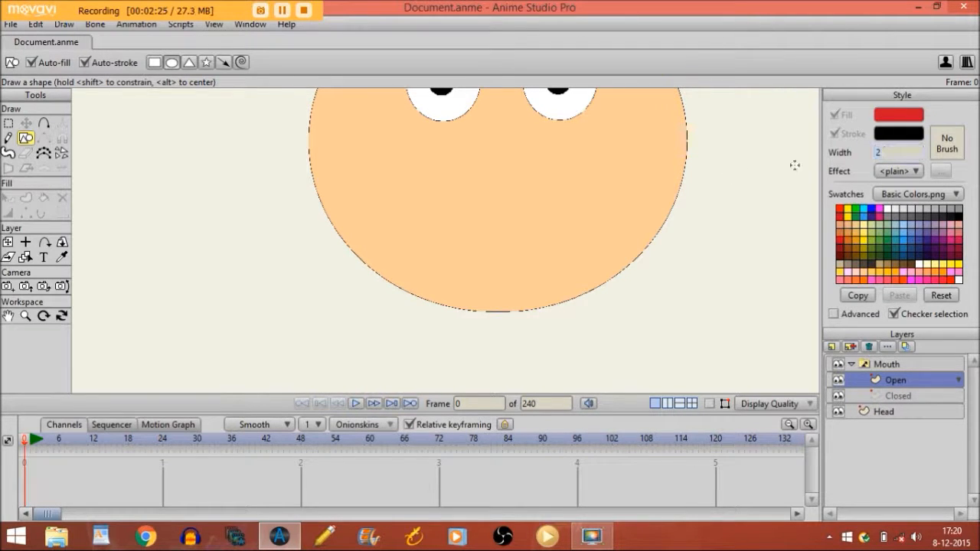
type("1")
key("Return")
left_click_drag(487, 221, 514, 248)
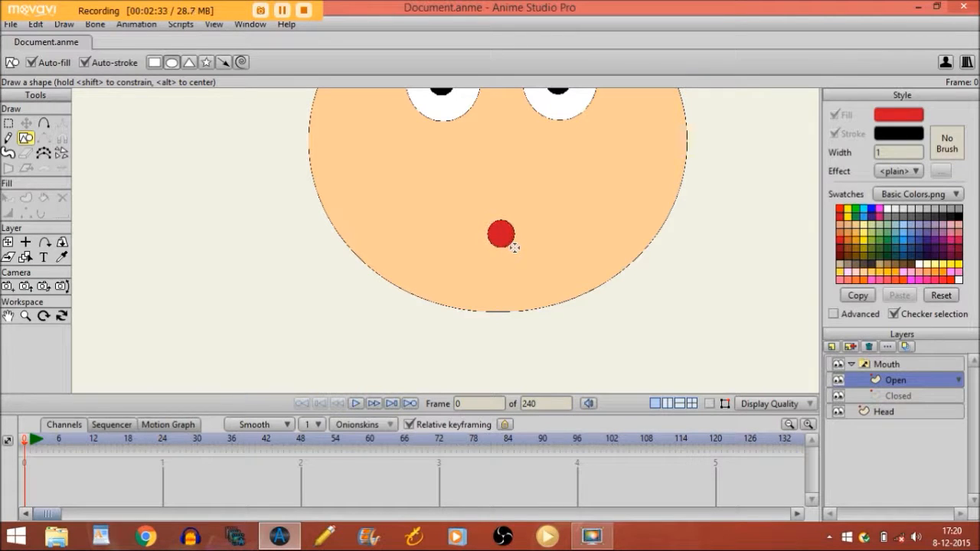
- Move the red open mouth slightly down to line up with the closed mouth's position, and deselect it
left_click(888, 396)
left_click(893, 381)
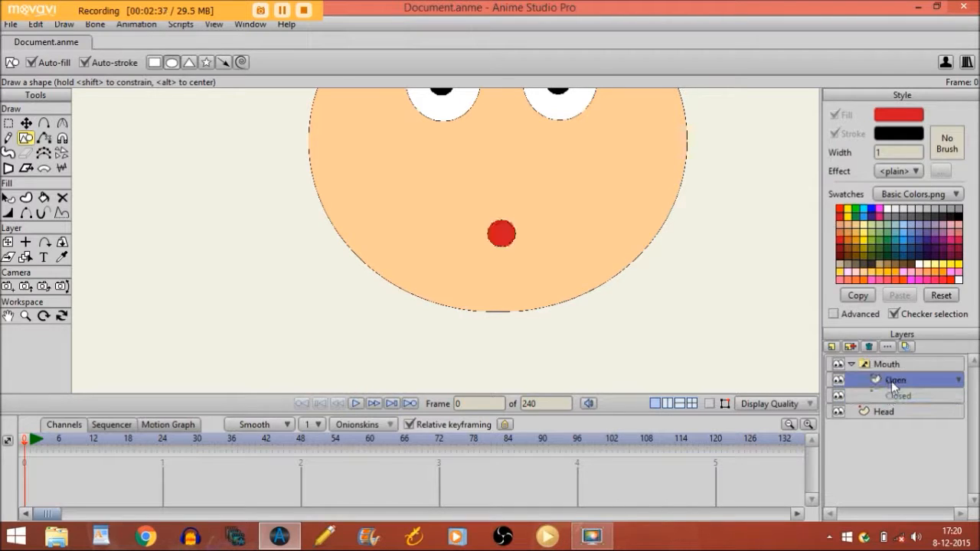
left_click(26, 123)
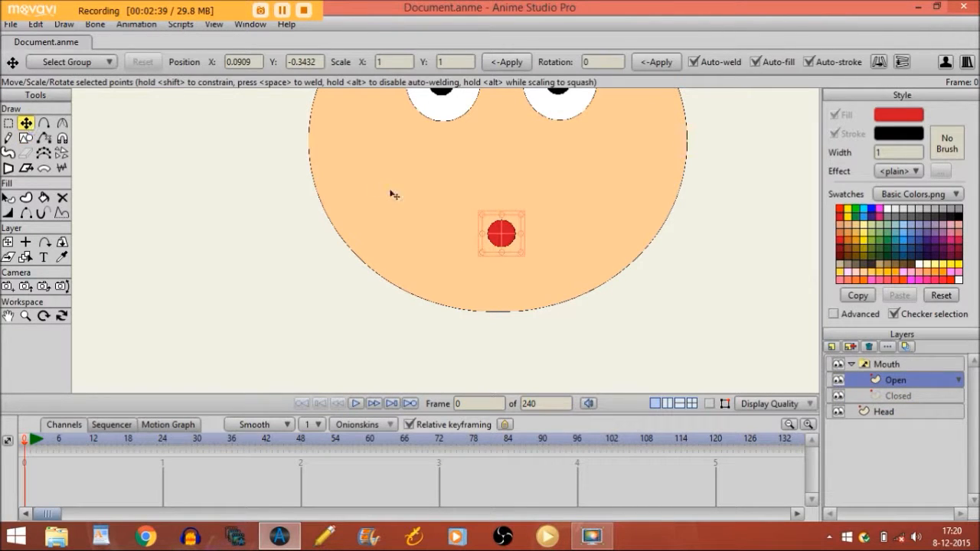
left_click_drag(504, 233, 503, 246)
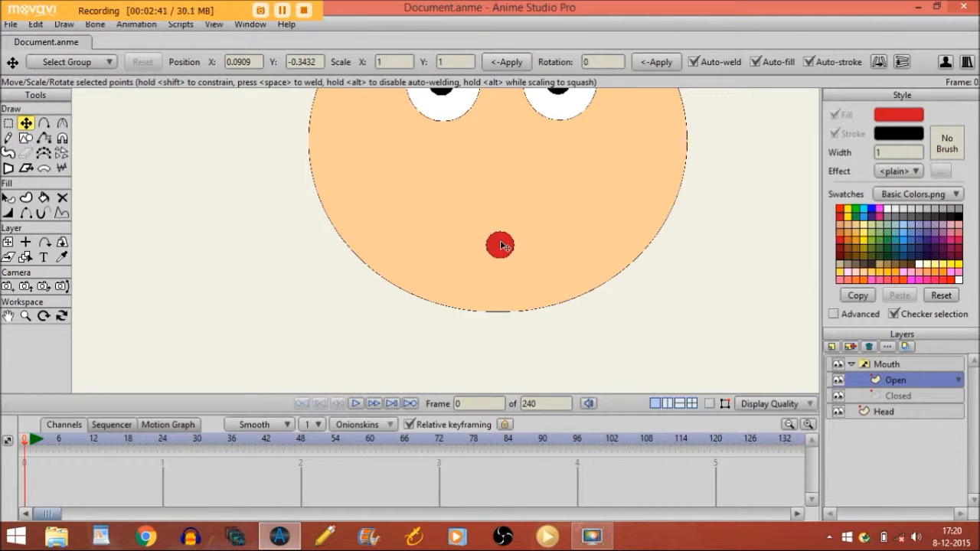
left_click(651, 286)
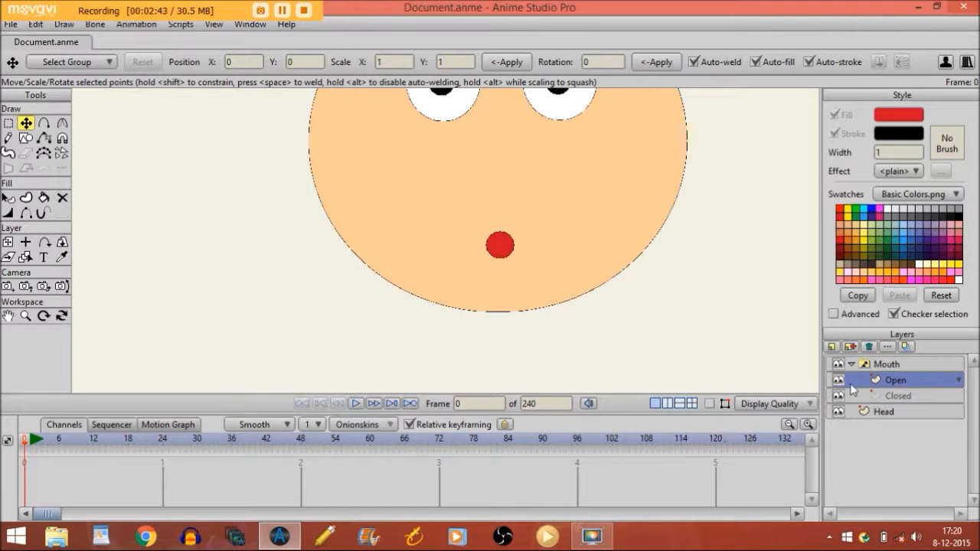
- Compare the Closed and Open mouth shapes, leaving Open active, and collapse the Mouth switch layer
left_click(889, 398)
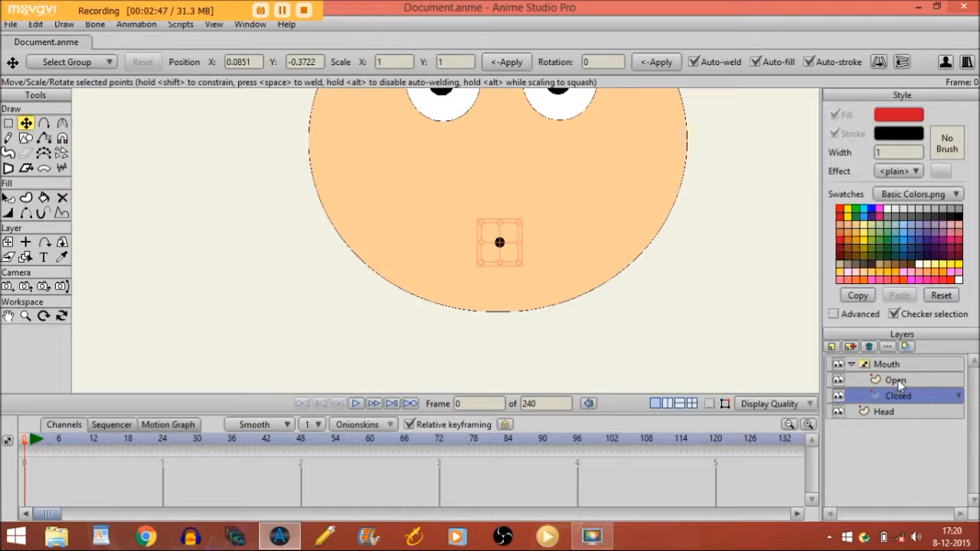
left_click(898, 383)
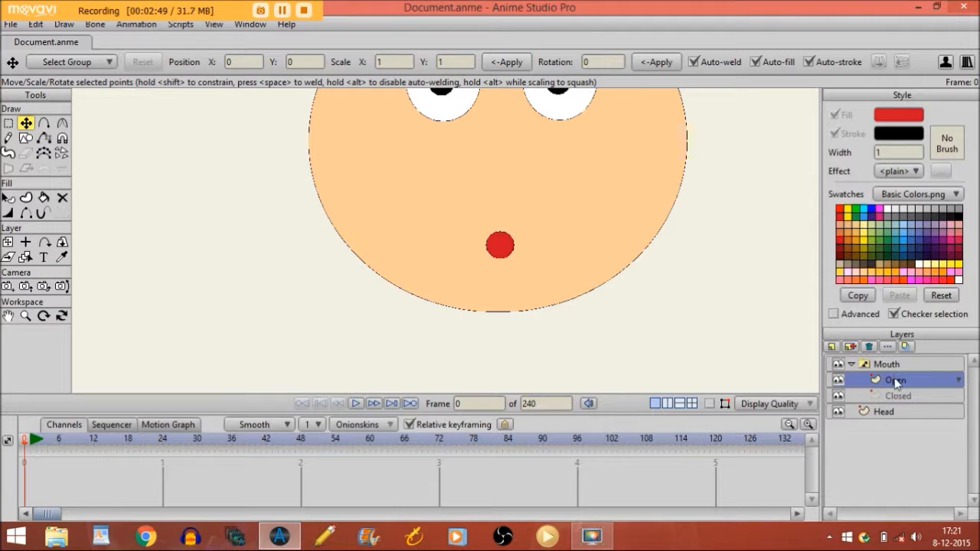
left_click(873, 364)
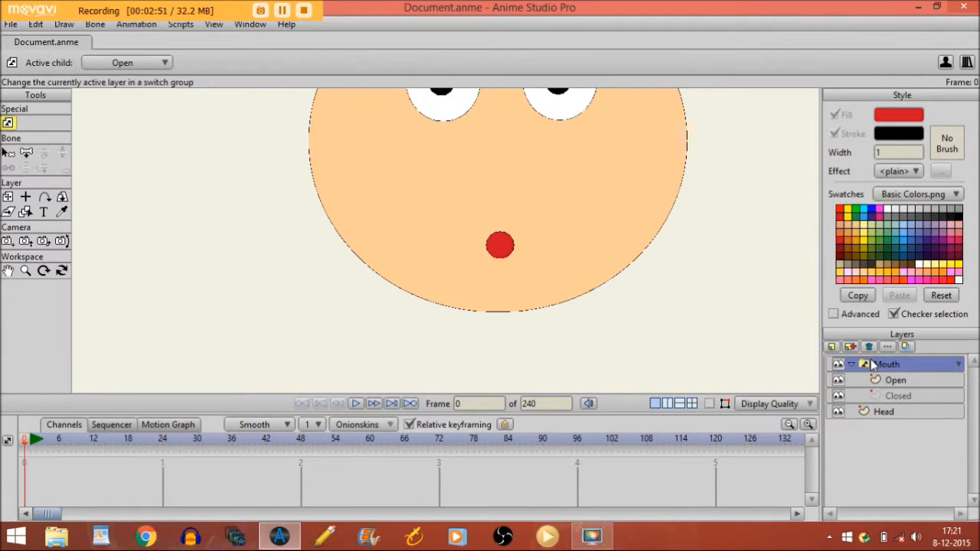
left_click(851, 364)
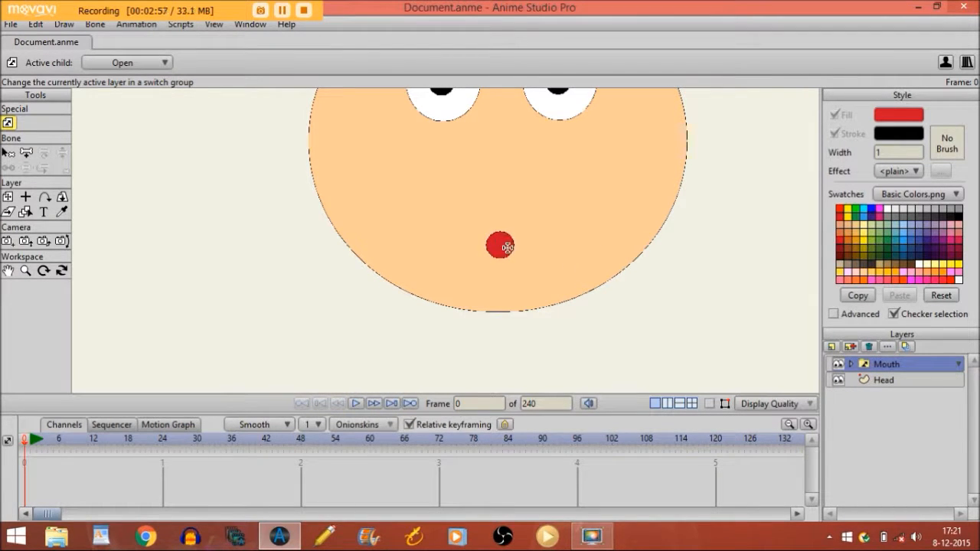
- Switch the Mouth layer's active shape to Closed
right_click(870, 363)
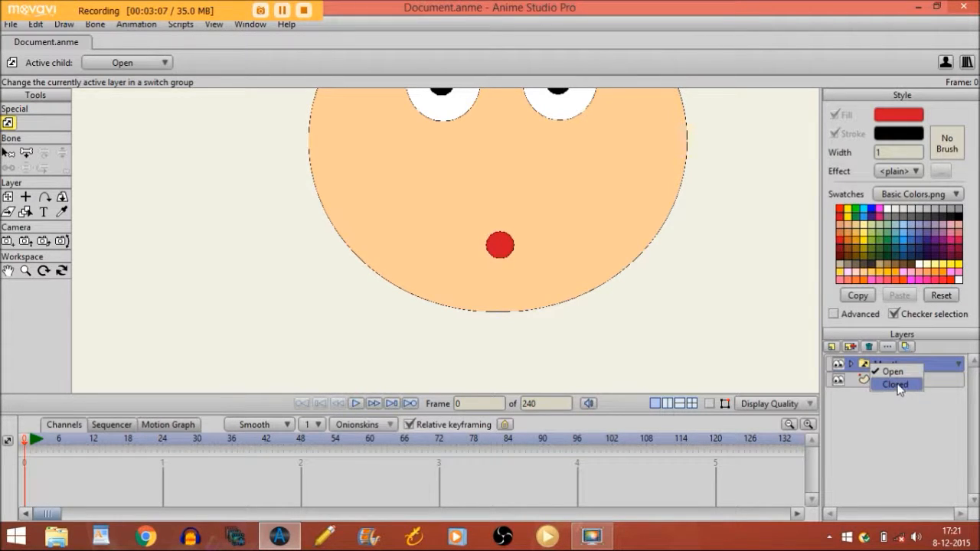
left_click(897, 386)
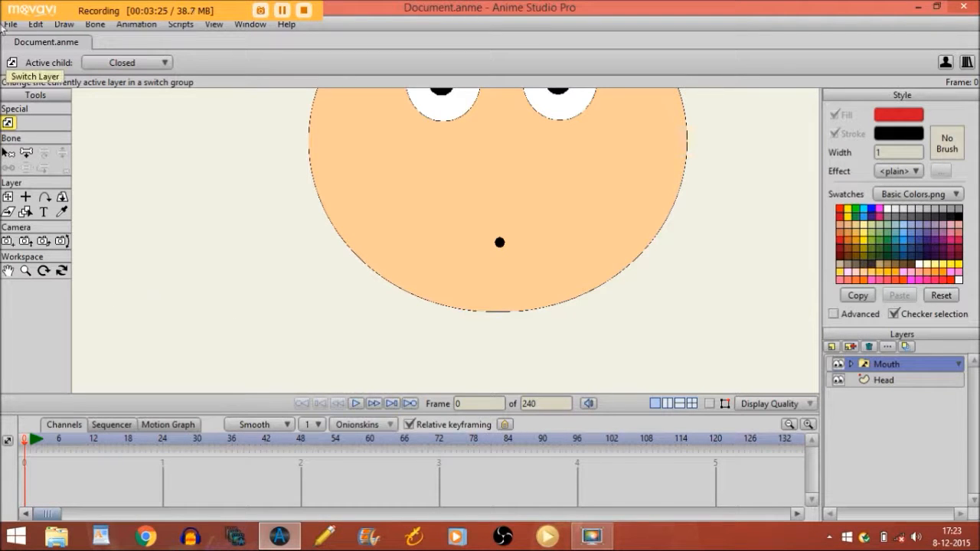
- Import the voice recording Audio File.wav from the Audio file folder into the project
left_click(11, 24)
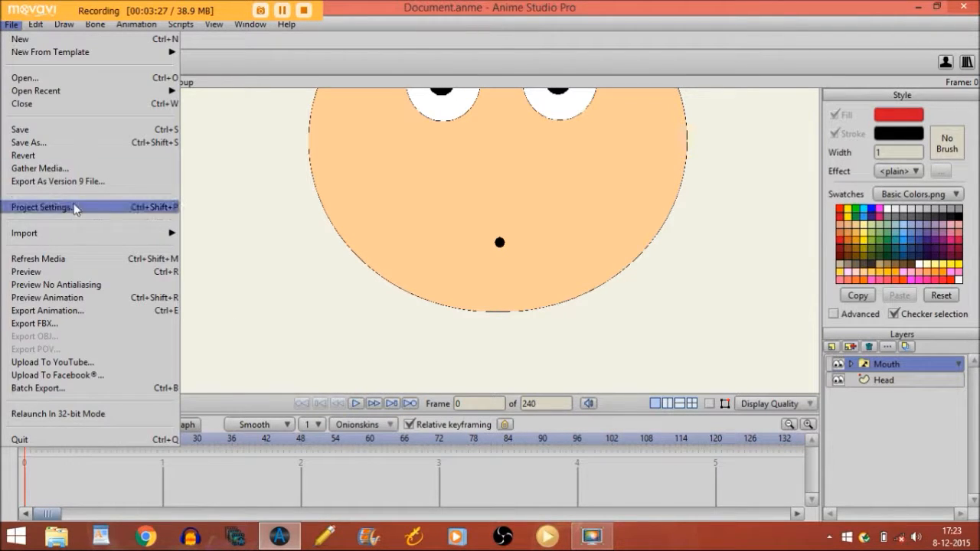
mouse_move(103, 233)
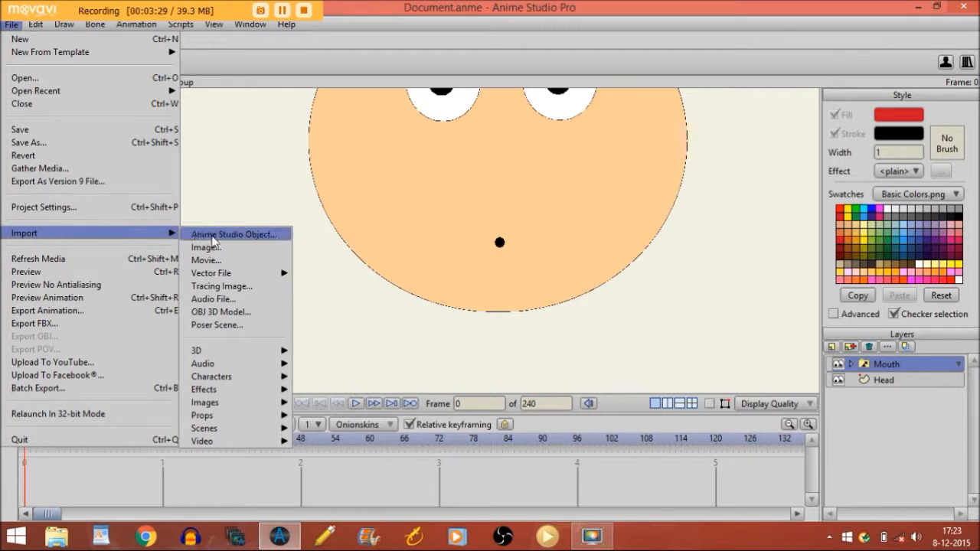
left_click(220, 300)
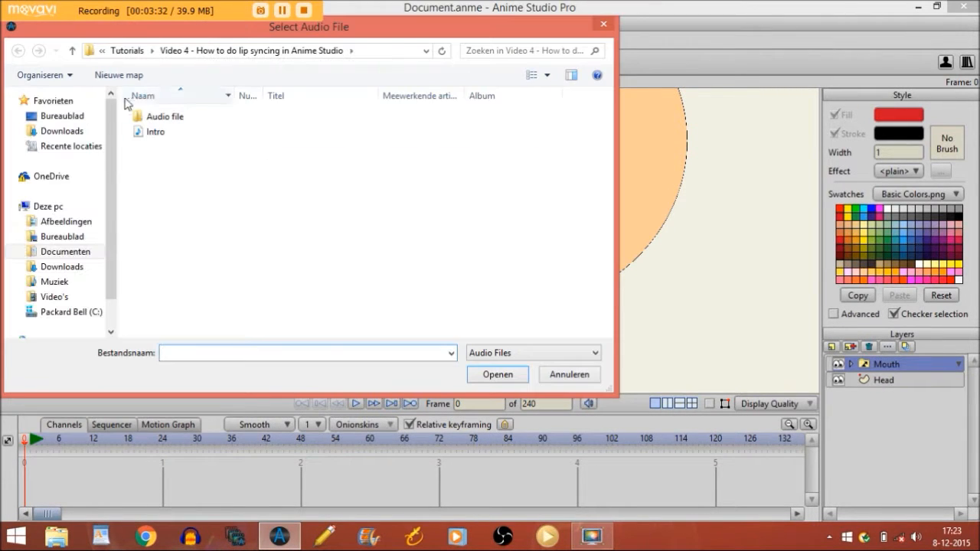
left_click(141, 117)
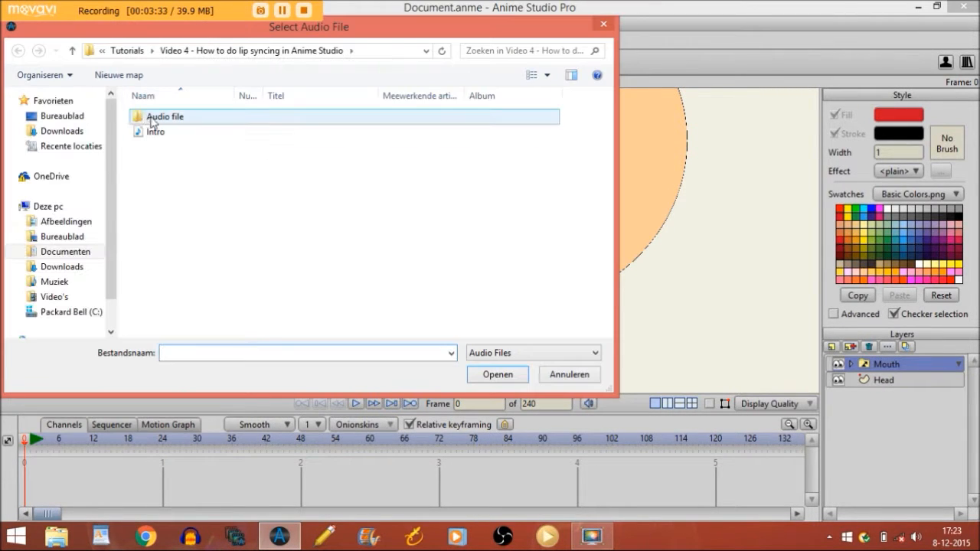
double_click(146, 119)
left_click(165, 119)
double_click(166, 119)
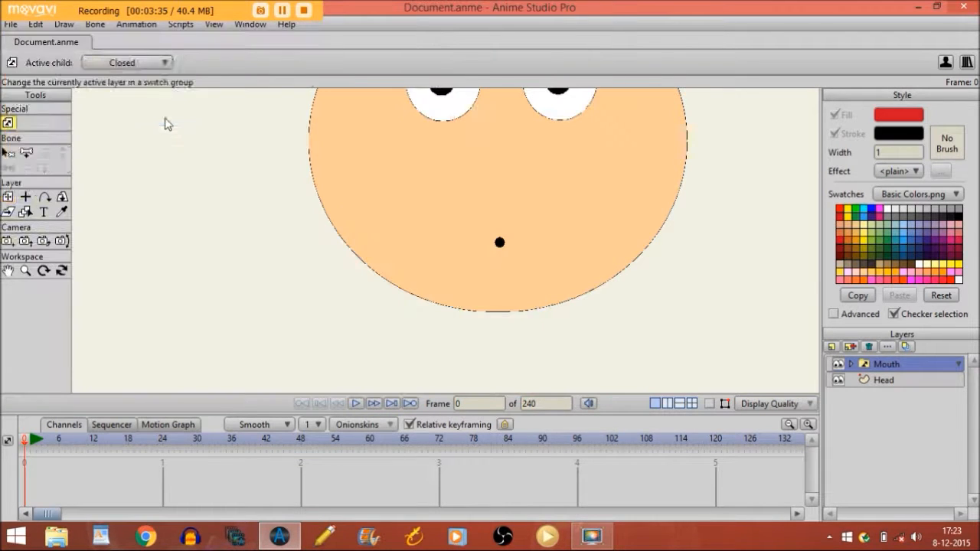
- Enlarge the timeline area to show the audio waveform, and play back the imported recording
left_click_drag(203, 415, 236, 320)
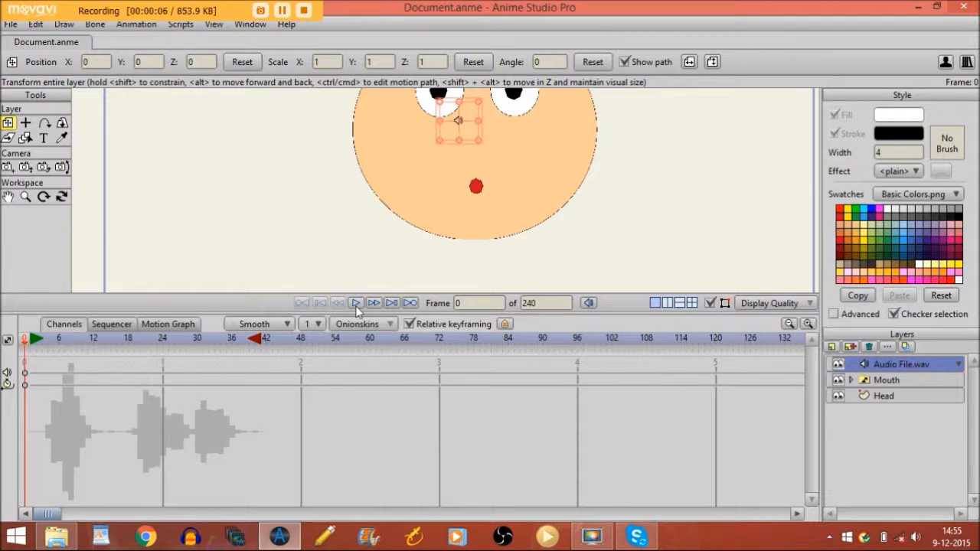
left_click(356, 303)
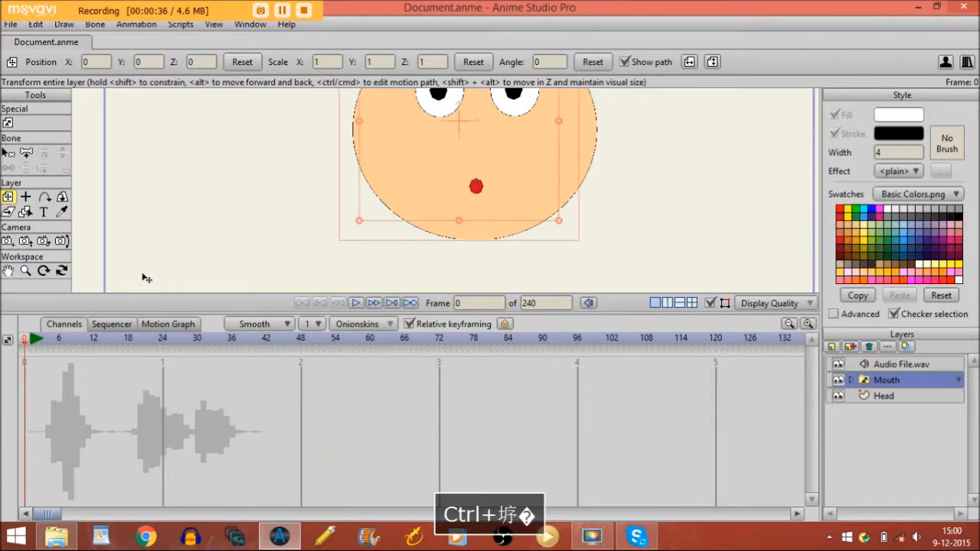
- Set the Mouth layer to Closed at frame 0 and switch it to Open at frame 4, where the sound starts
right_click(879, 376)
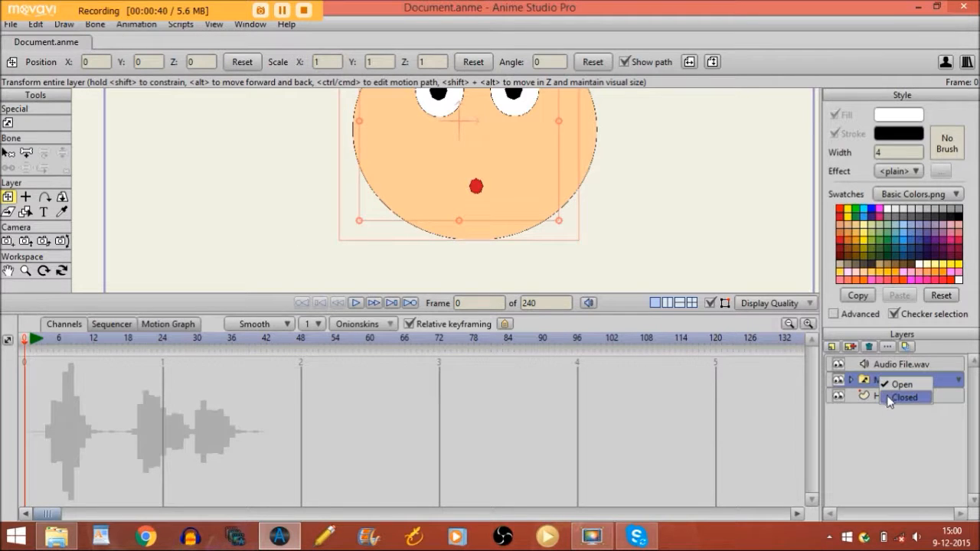
left_click(891, 398)
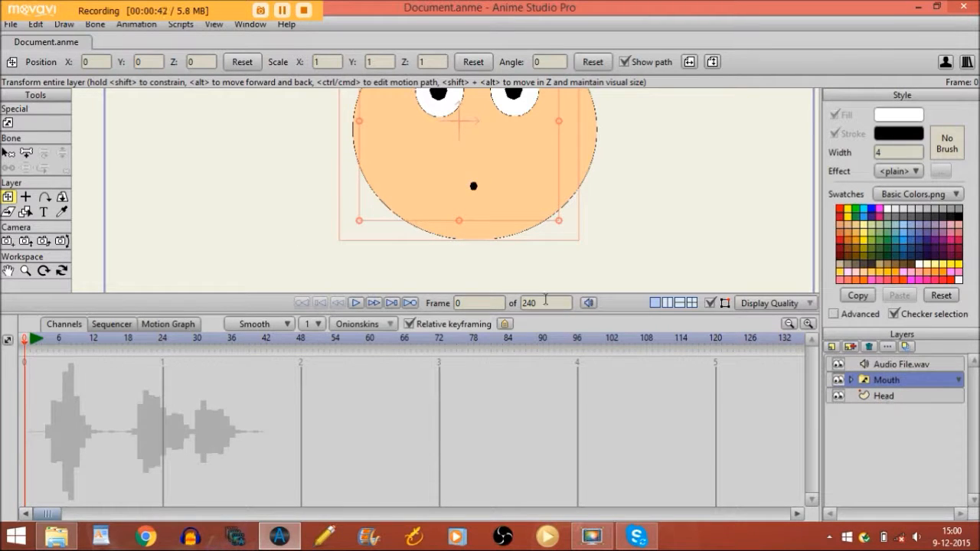
left_click(48, 341)
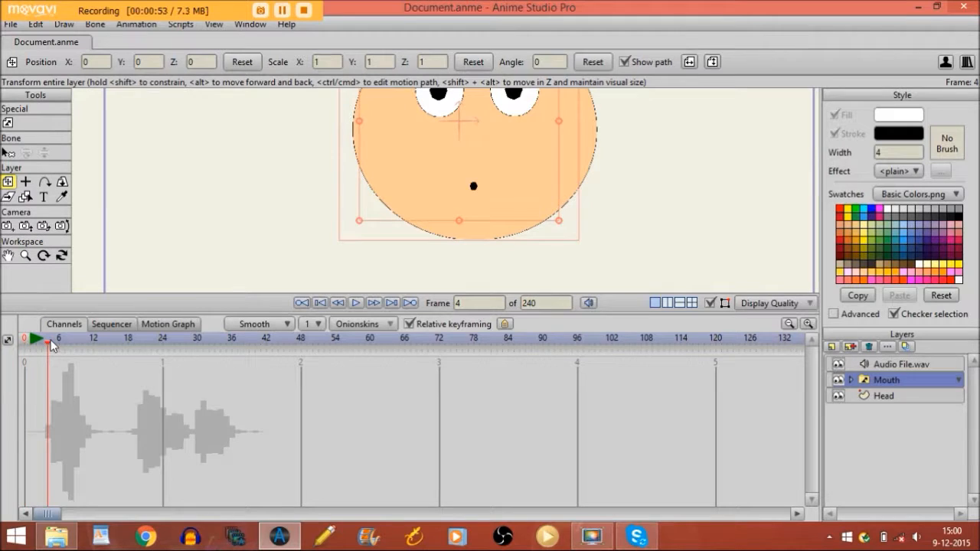
left_click(882, 383)
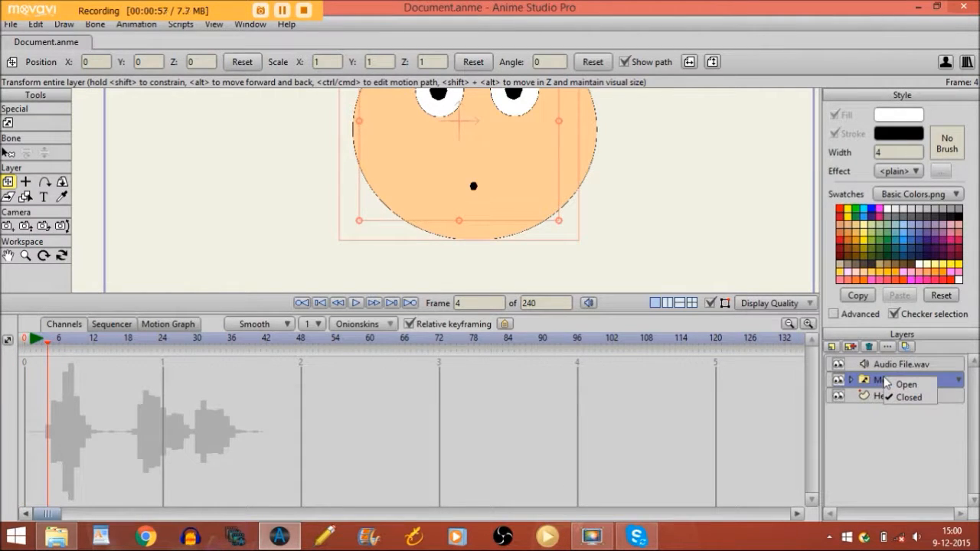
left_click(902, 387)
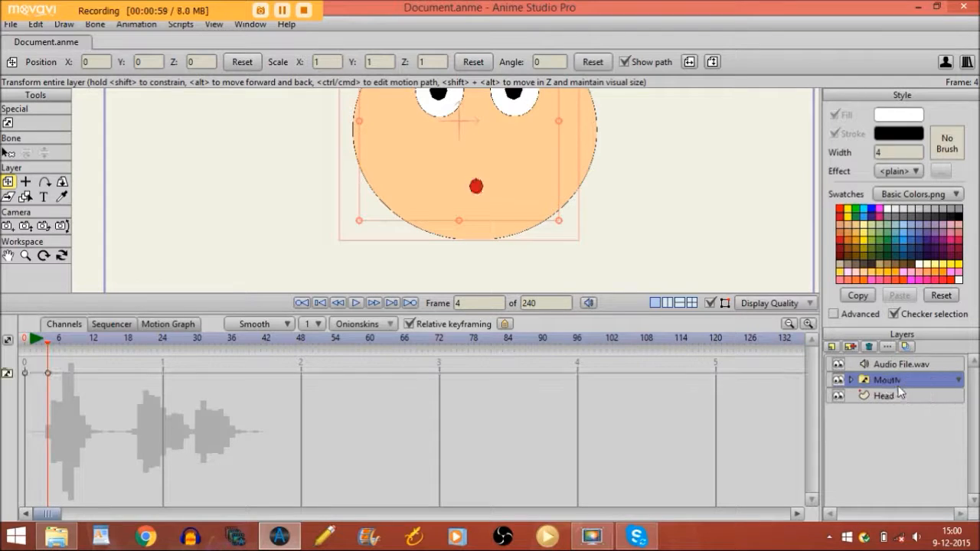
- Move the Mouth layer above Audio File.wav and switch the mouth to Closed at frame 6
left_click_drag(899, 386, 888, 358)
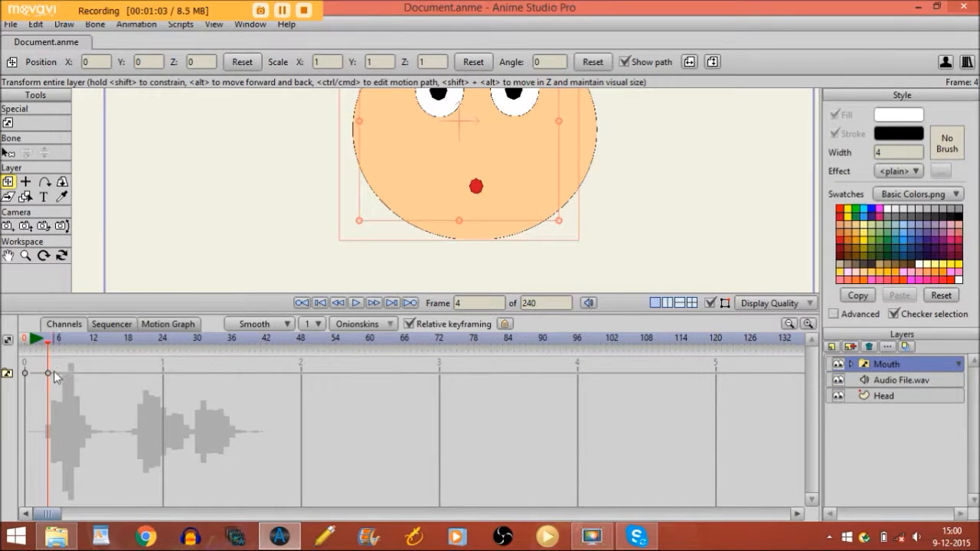
key("Left")
key("Left")
key("Right")
key("Right")
key("Right")
key("Right")
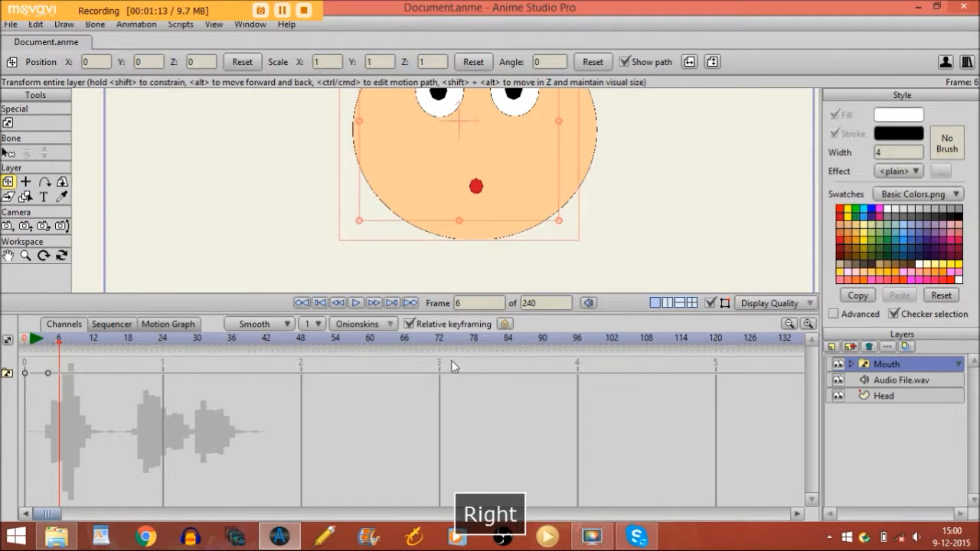
right_click(906, 364)
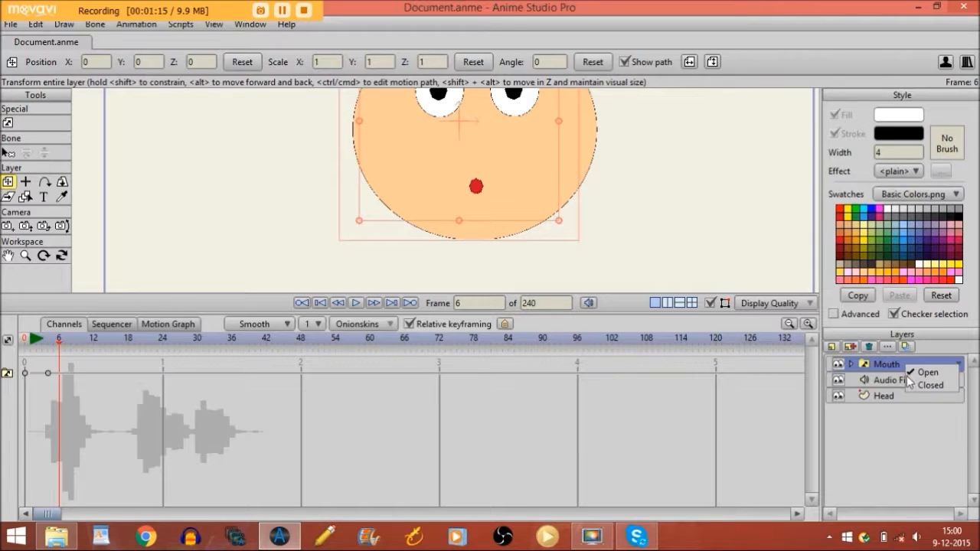
left_click(910, 379)
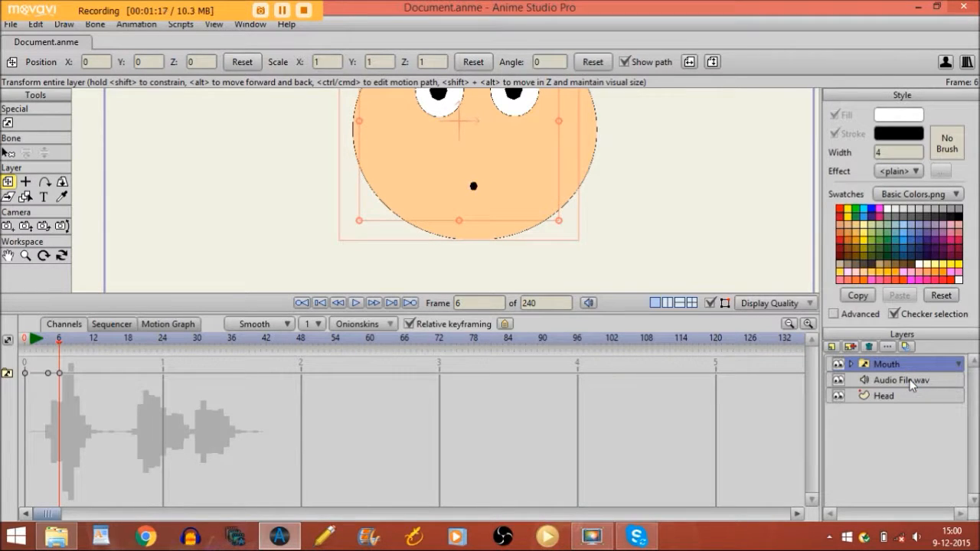
- Copy the mouth keyframes at frames 4 and 6 and paste them at frame 8
key("Right")
key("Right")
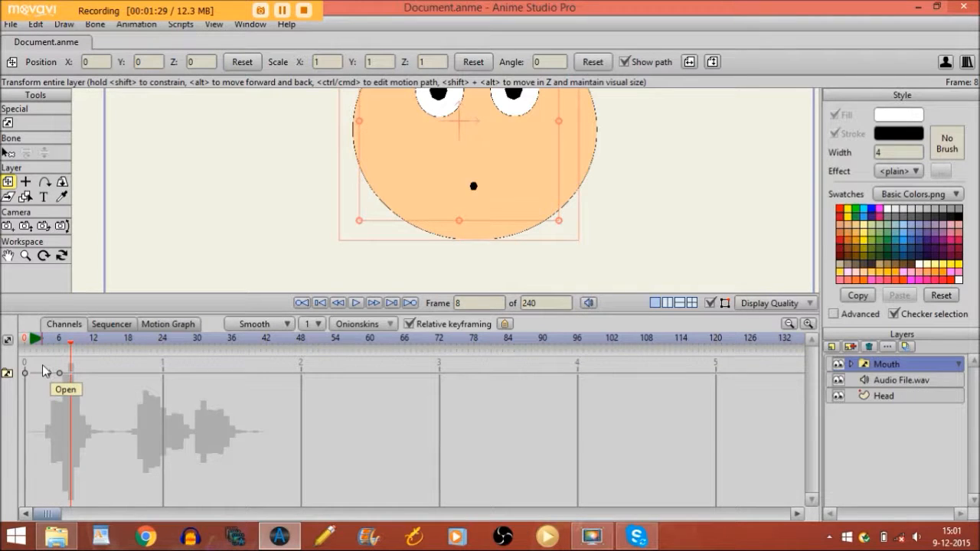
left_click_drag(41, 364, 84, 398)
left_click(36, 24)
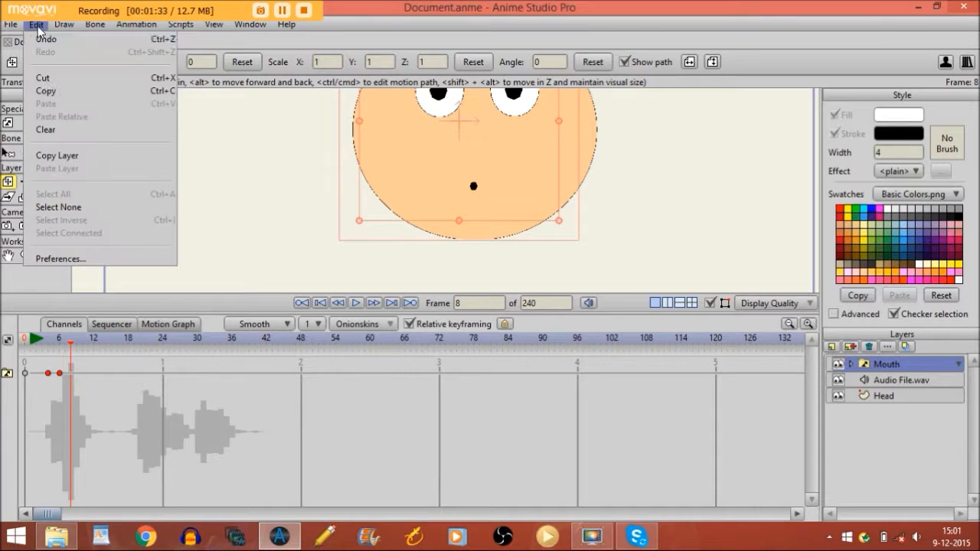
left_click(46, 90)
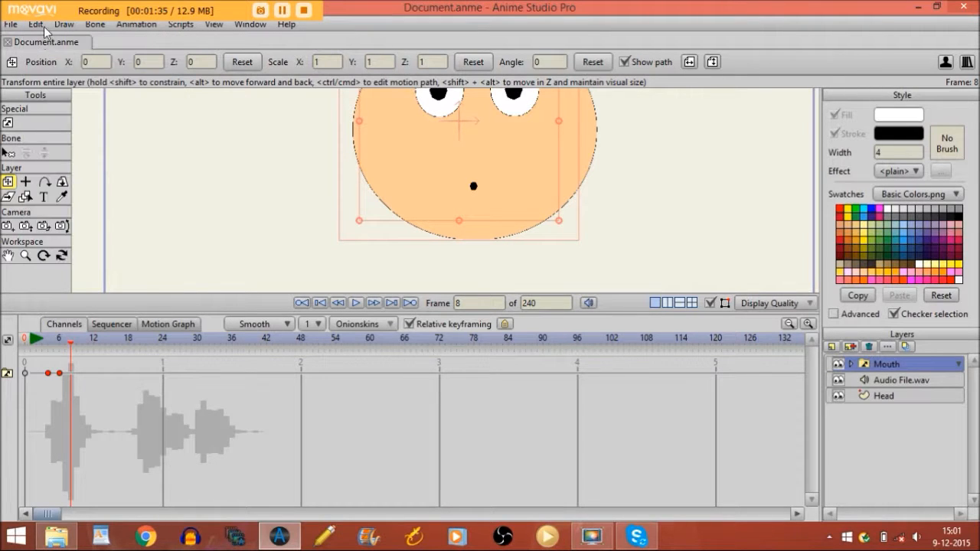
left_click(40, 25)
left_click(49, 104)
- Copy the four mouth keyframes of the first word and paste them at frame 19, where the second sound starts
left_click(135, 343)
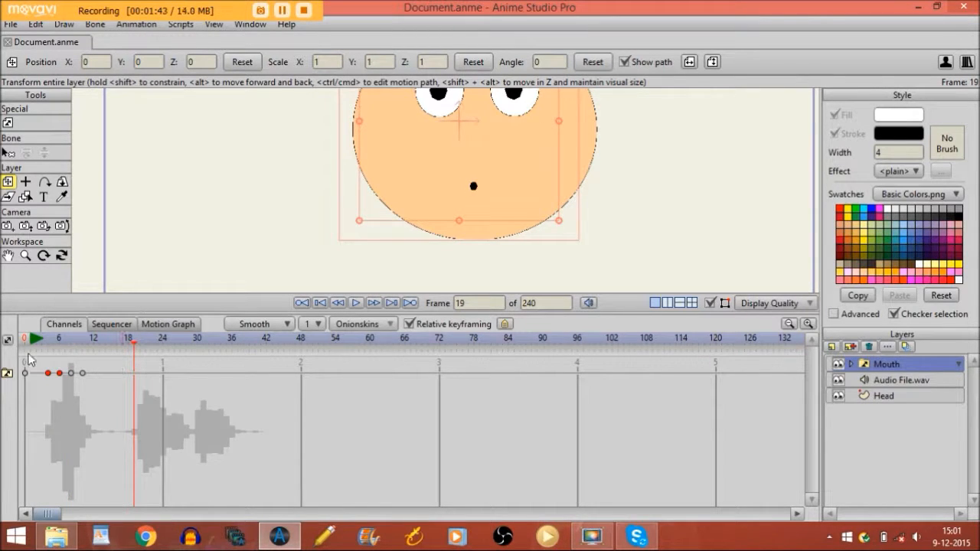
left_click_drag(43, 365, 94, 391)
left_click(36, 24)
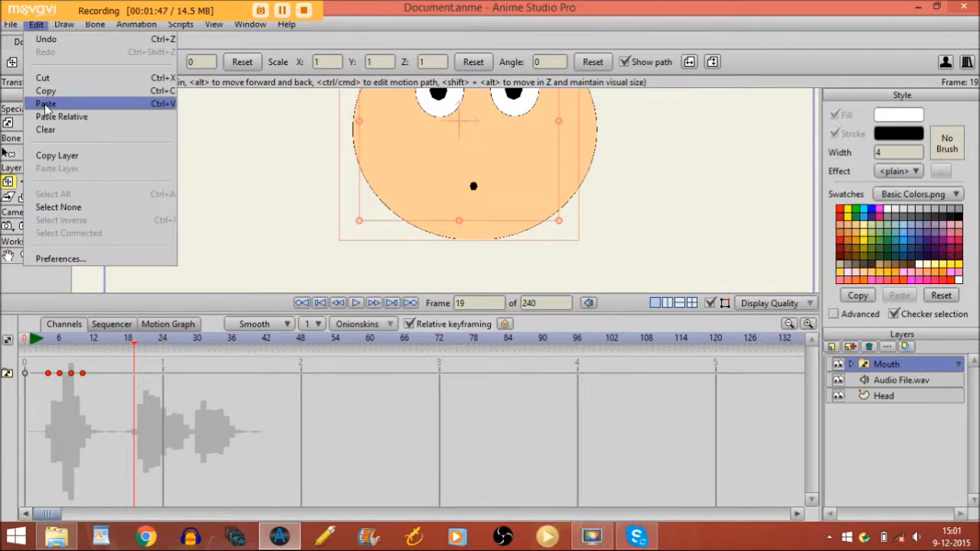
left_click(54, 92)
left_click(39, 25)
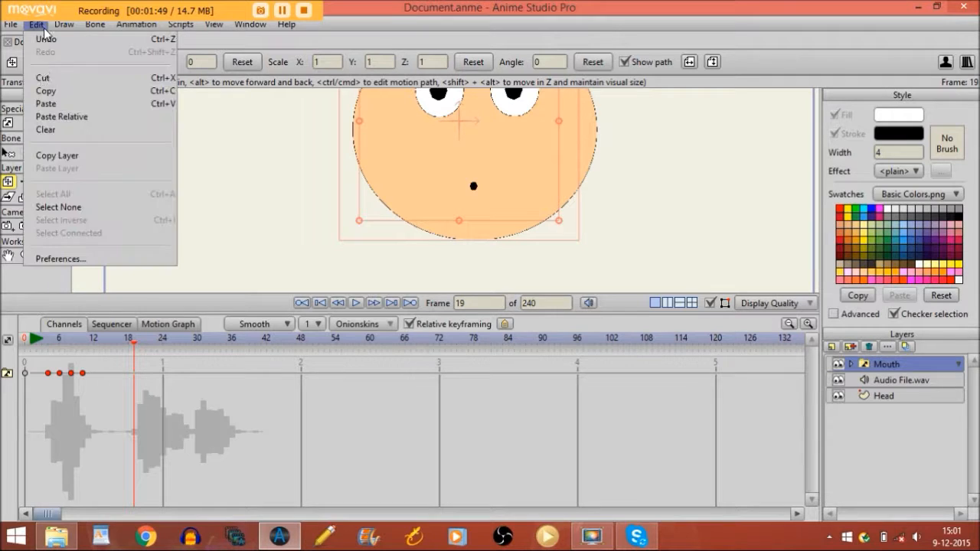
left_click(46, 103)
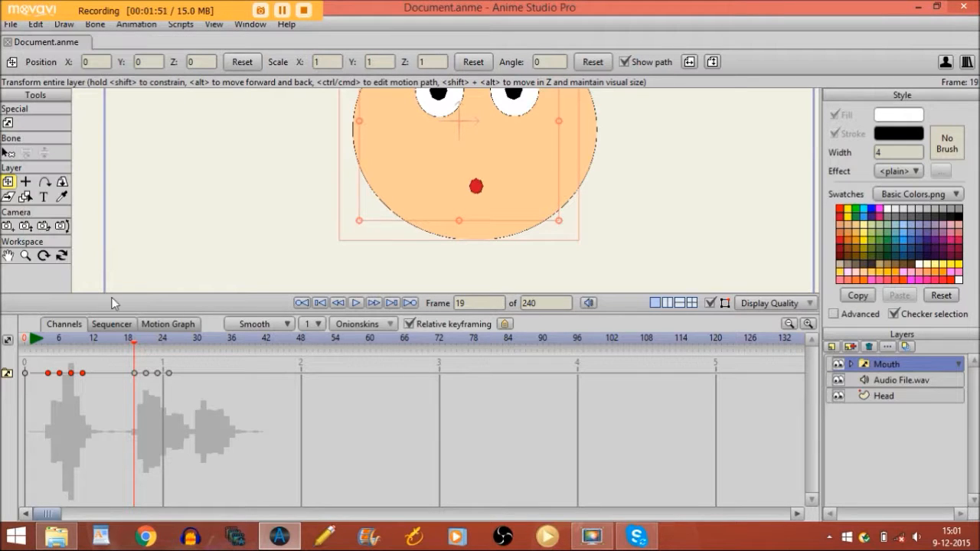
- Paste the copied four mouth keyframes again at frame 27
left_click(174, 345)
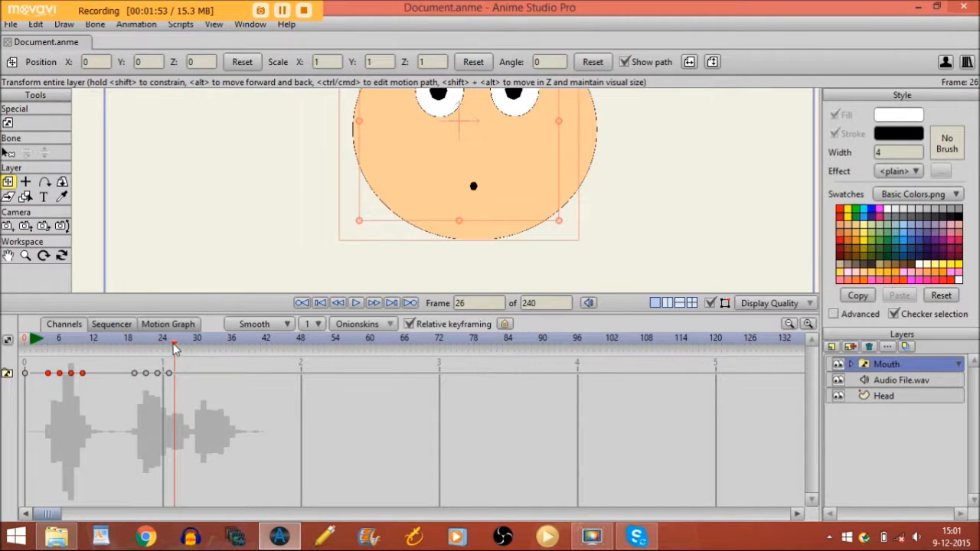
key("Right")
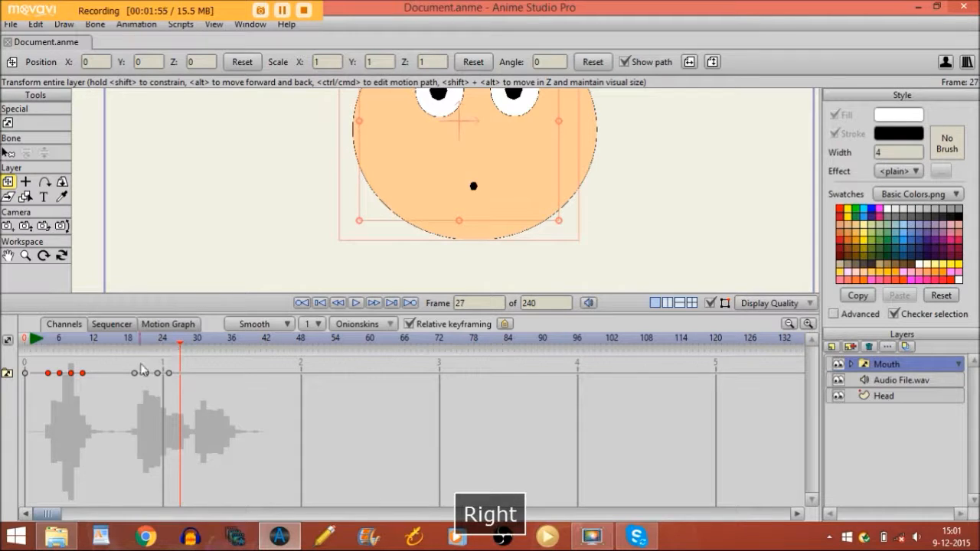
left_click(37, 24)
left_click(46, 103)
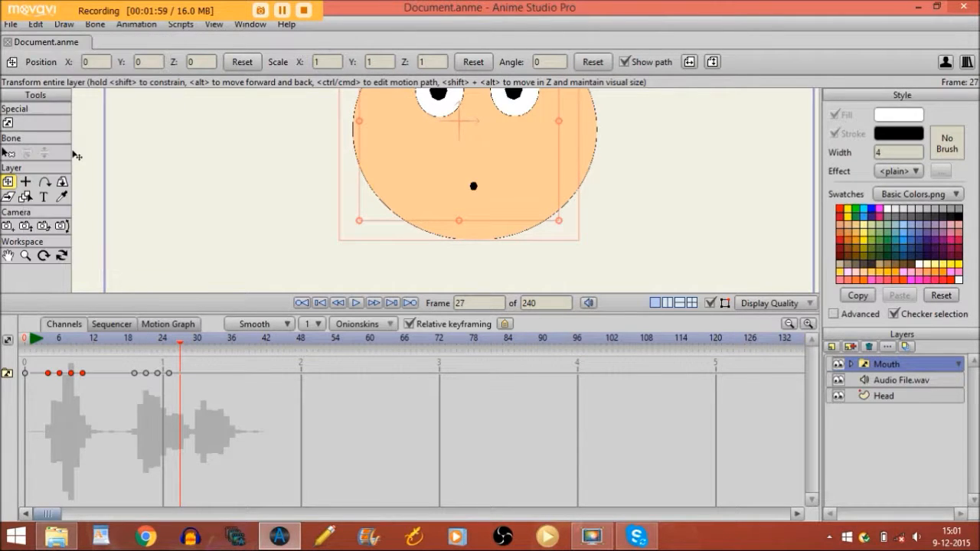
- Switch the mouth to Open at frame 35 and back to Closed at frame 37
left_click(225, 341)
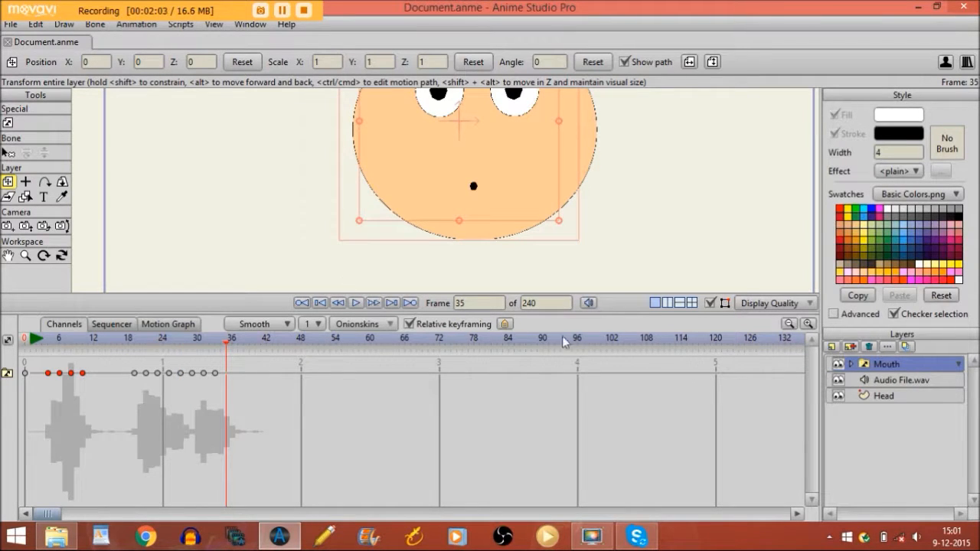
right_click(873, 363)
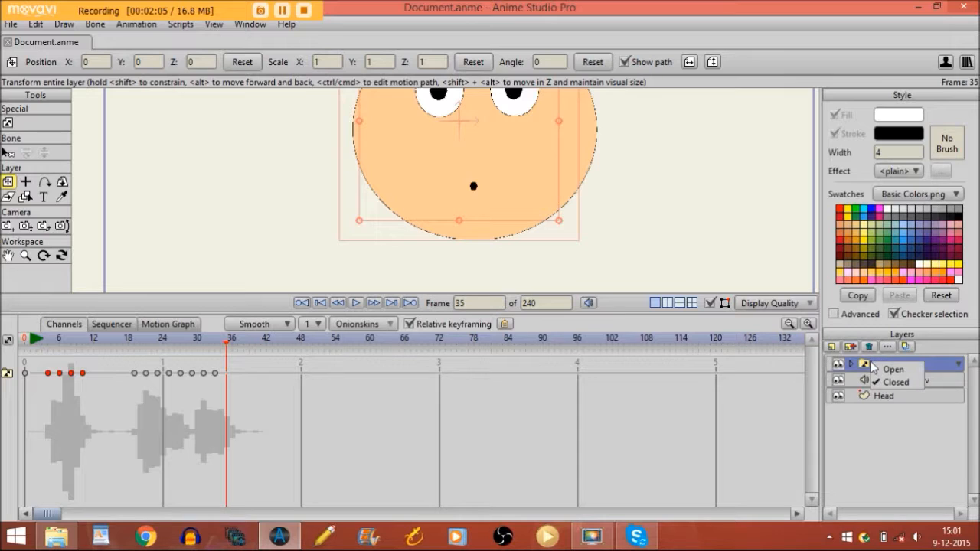
left_click(888, 370)
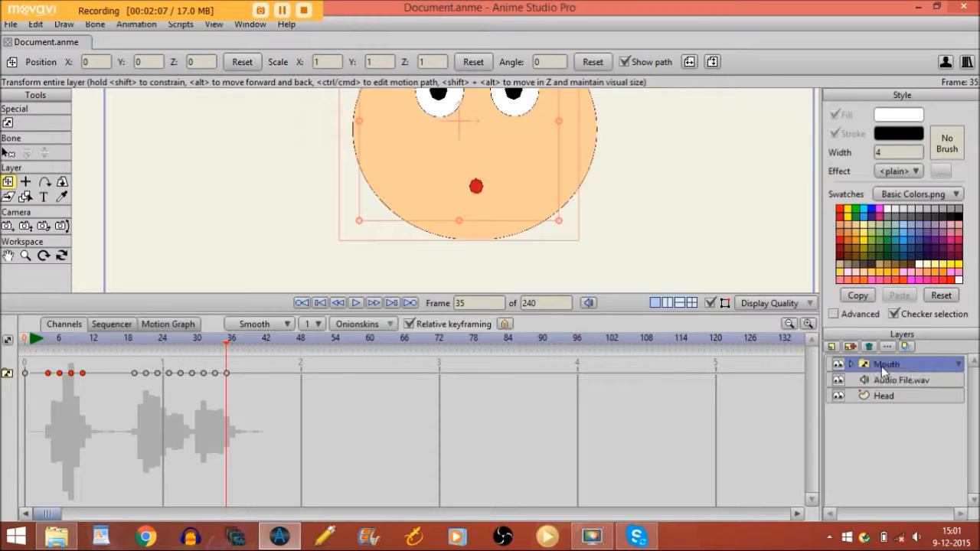
key("Right")
key("Right")
right_click(883, 364)
left_click(895, 386)
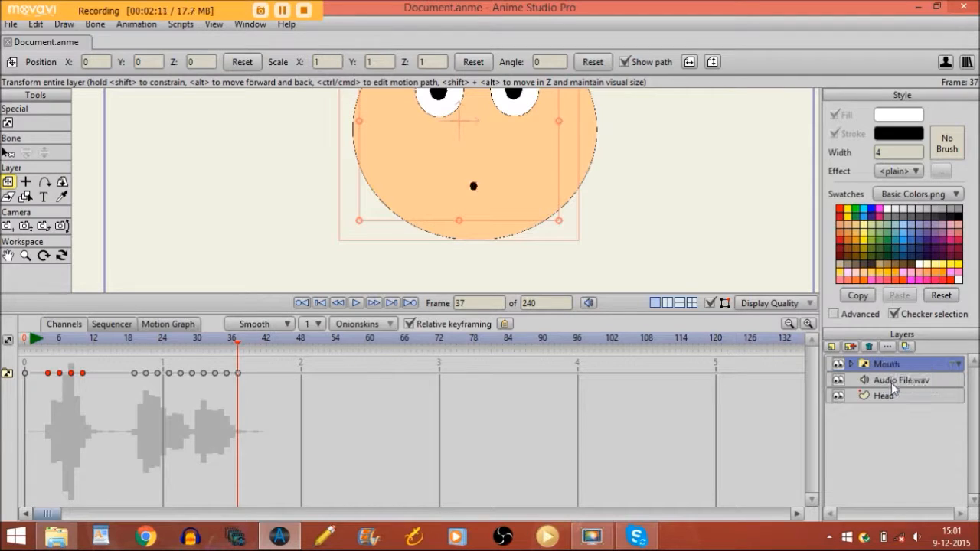
- Play the animation from the start to check the mouth movement against the audio
left_click(32, 339)
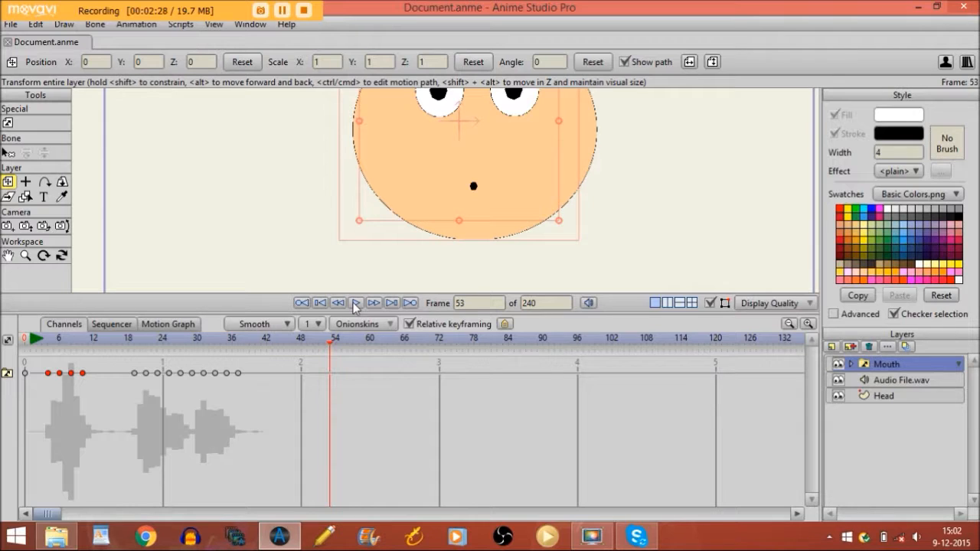
key("Right")
- Delete all the Mouth layer's switch keyframes and return to frame 0
left_click_drag(252, 382, 3, 370)
key("Delete")
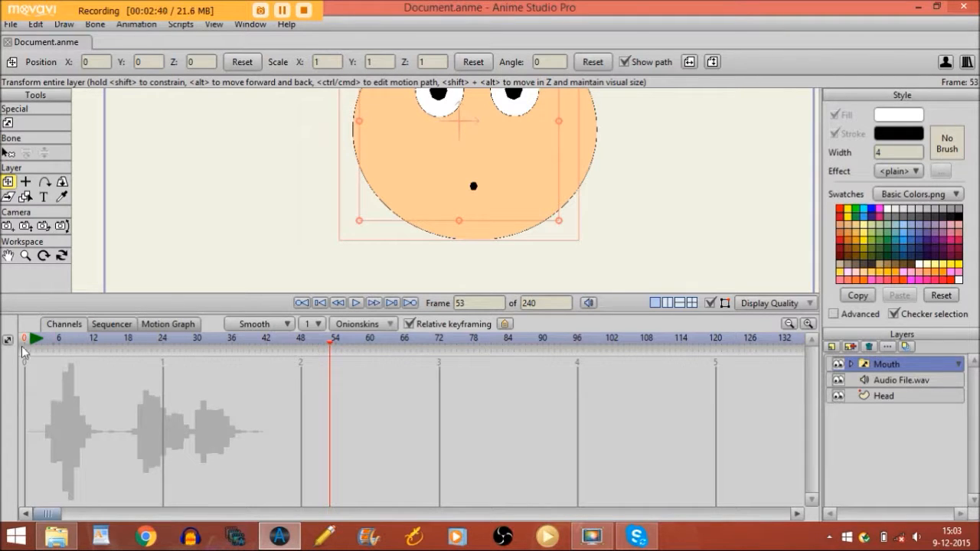
left_click(23, 344)
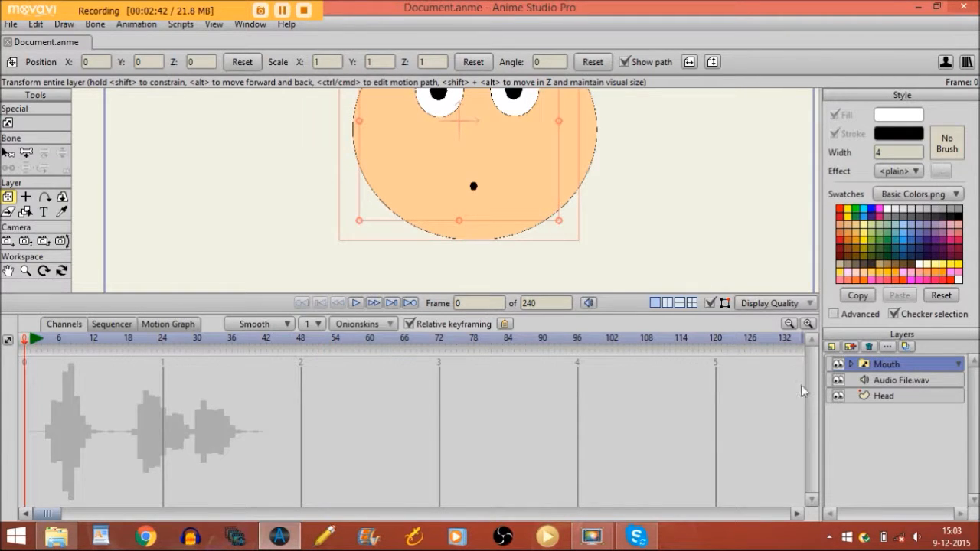
- Expand the Mouth switch layer and rename its Open sublayer to O
left_click(851, 365)
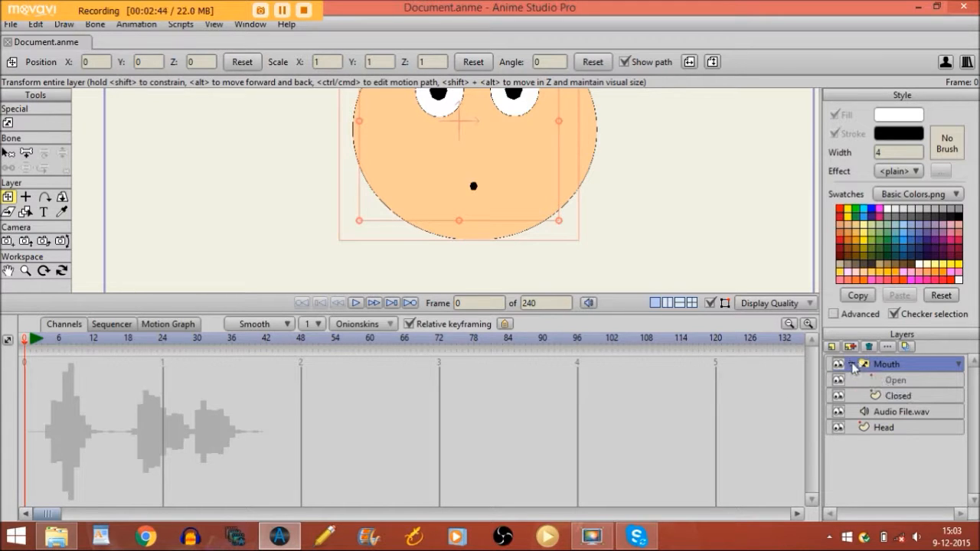
left_click(889, 381)
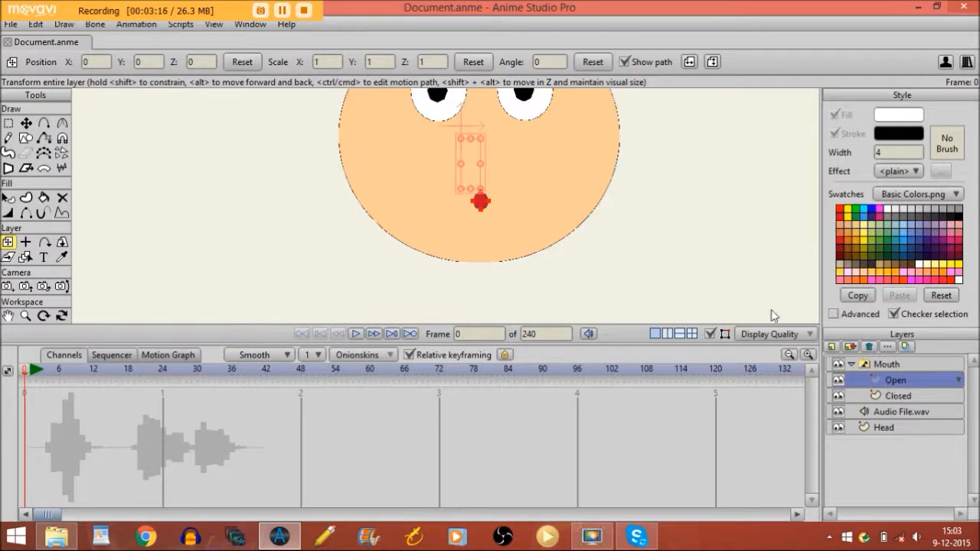
left_click(710, 335)
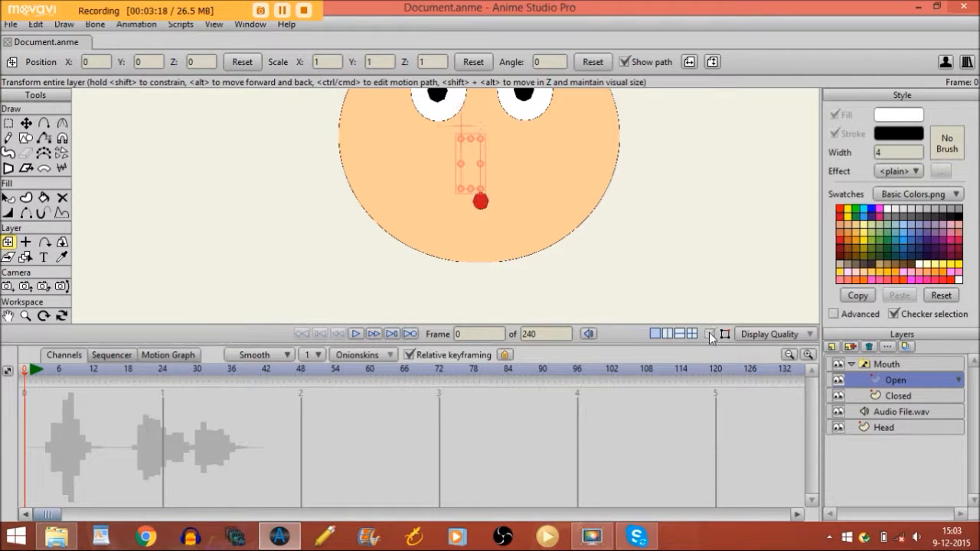
double_click(890, 381)
type("O")
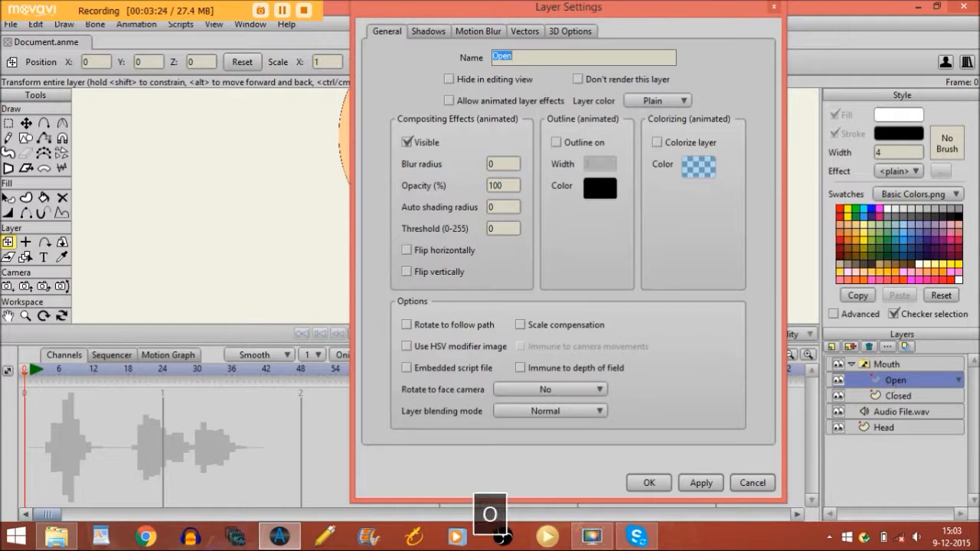
key("Return")
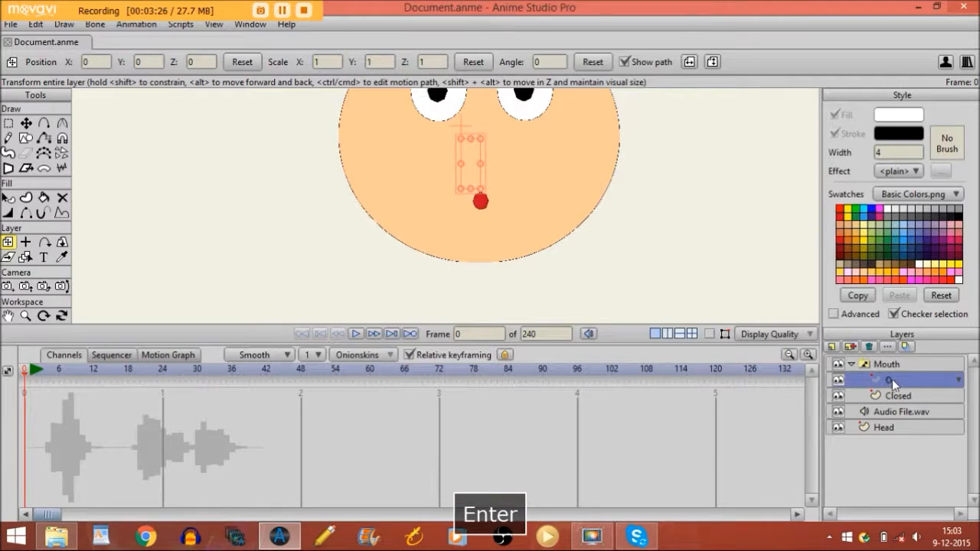
- Add a new vector layer named A/E inside the Mouth switch layer
left_click(833, 349)
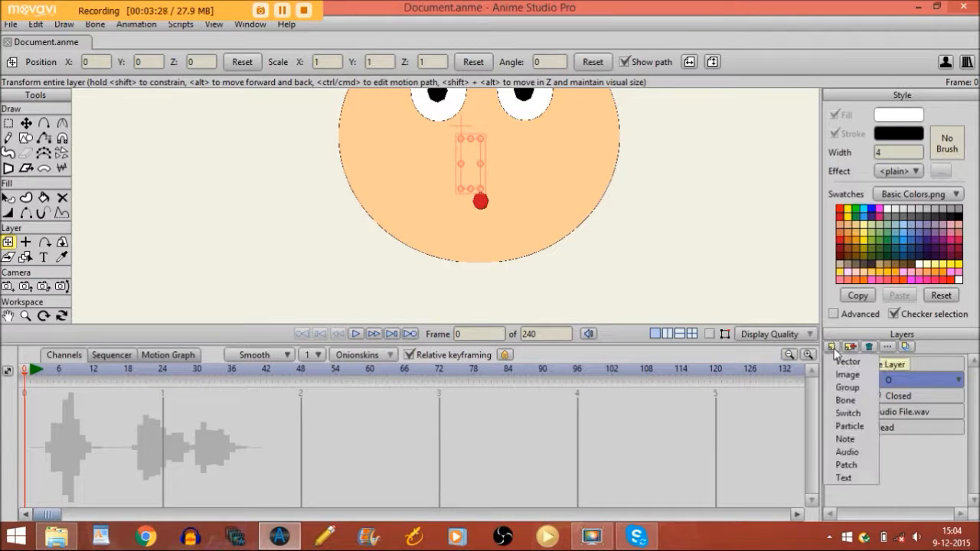
left_click(836, 365)
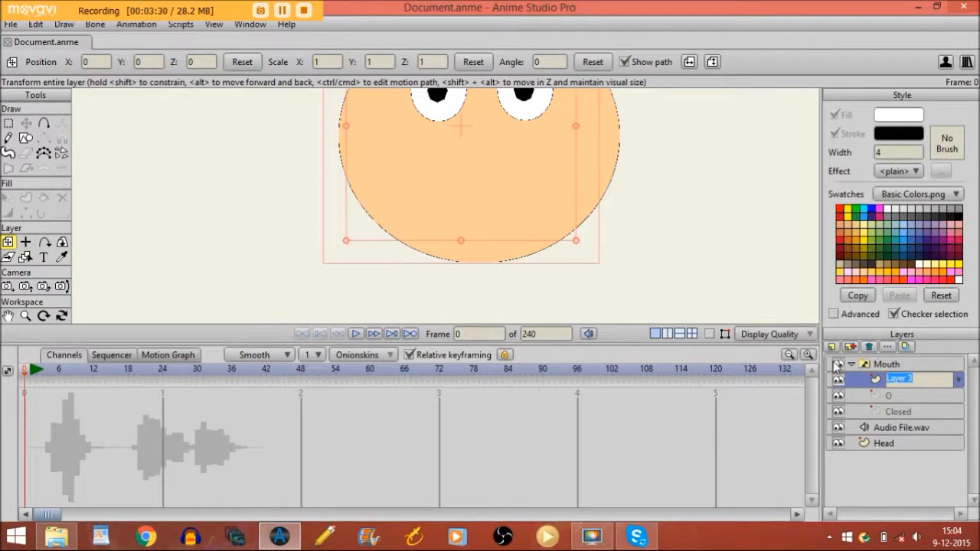
key("Caps_Lock")
type("A")
key("Caps_Lock")
type("A/E")
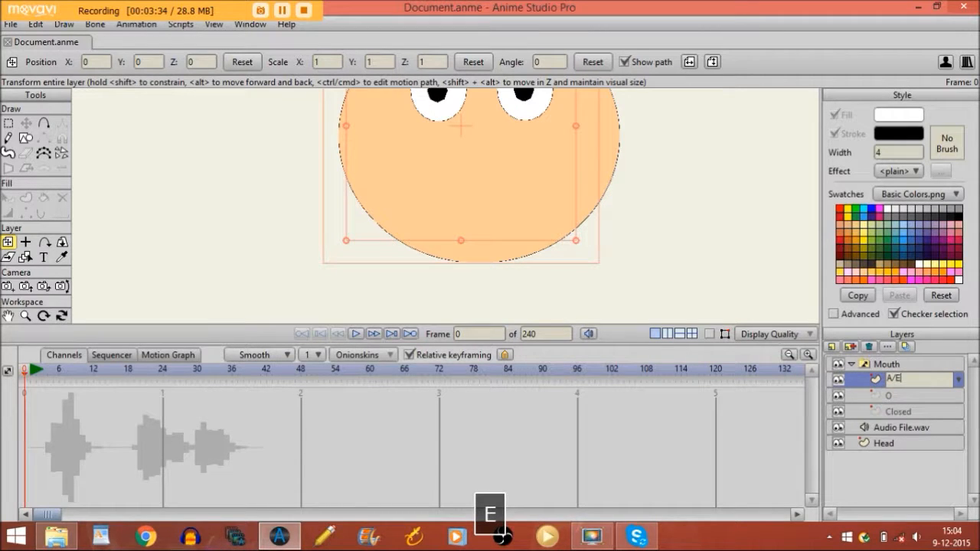
key("Return")
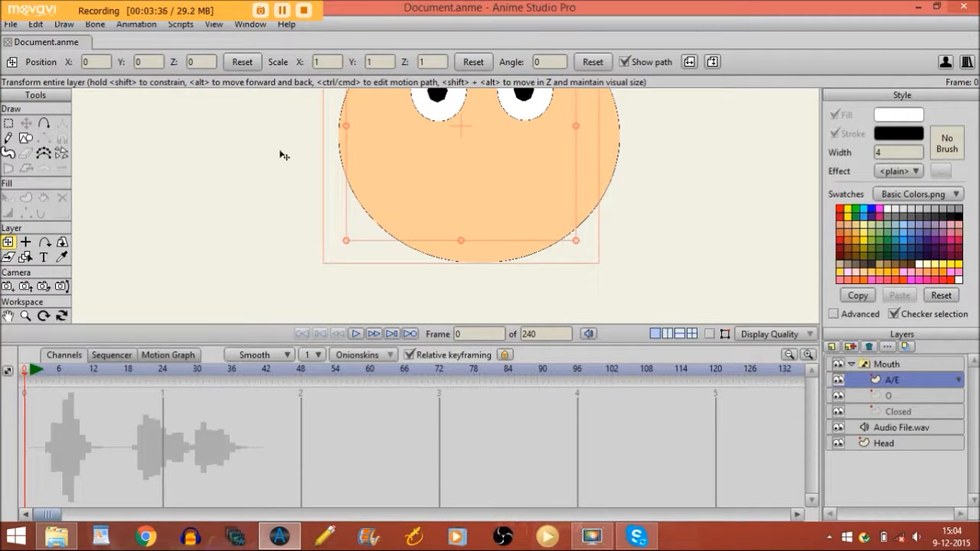
- Draw a wide, flat oval mouth on the A/E layer with a red fill and a stroke width of 1
left_click(26, 138)
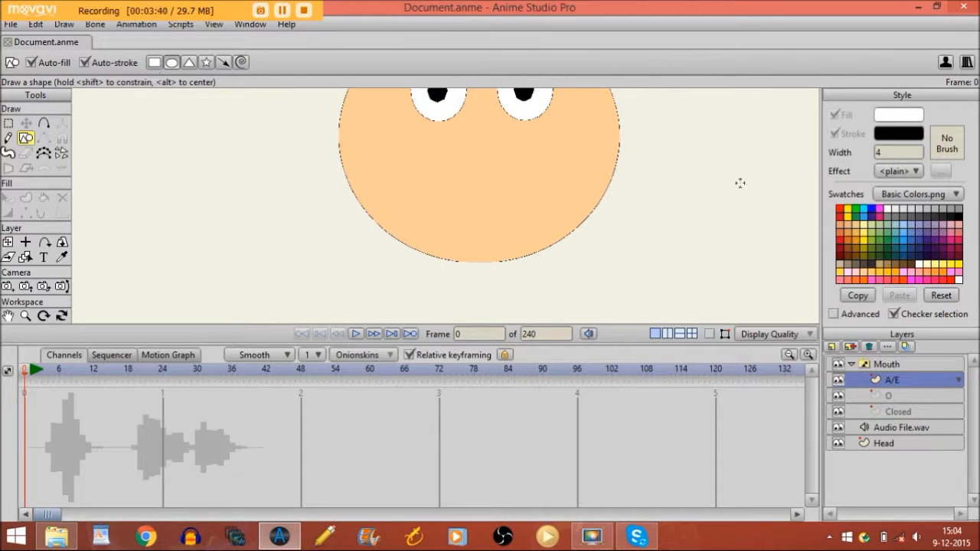
left_click(840, 216)
left_click(896, 150)
type("1")
key("Return")
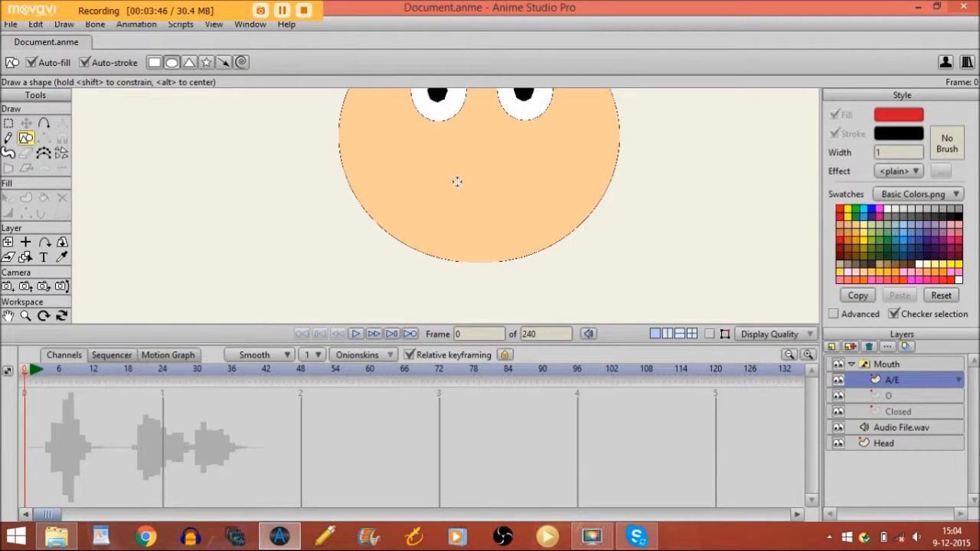
left_click_drag(457, 196, 512, 209)
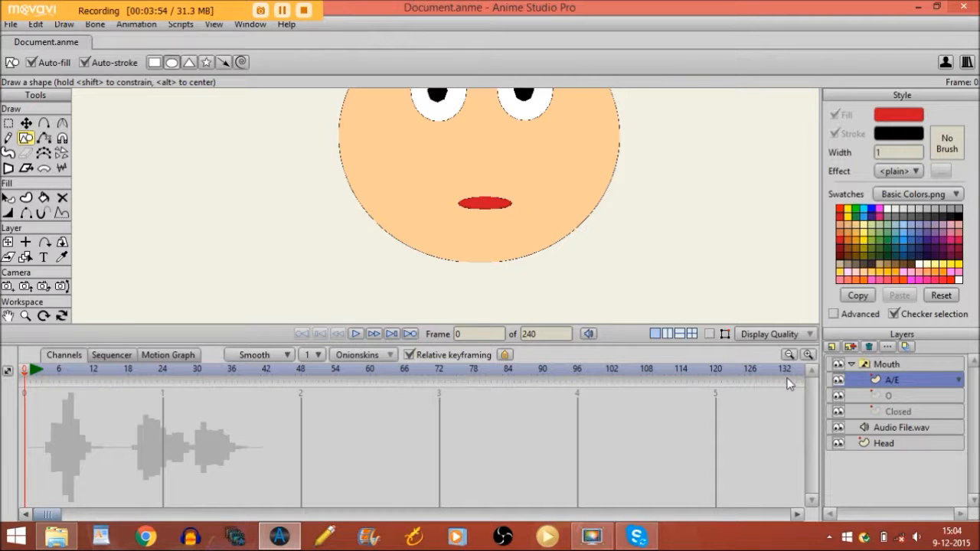
- Compare the O and A/E mouth shapes, then duplicate the A/E layer and name the copy T
left_click(867, 398)
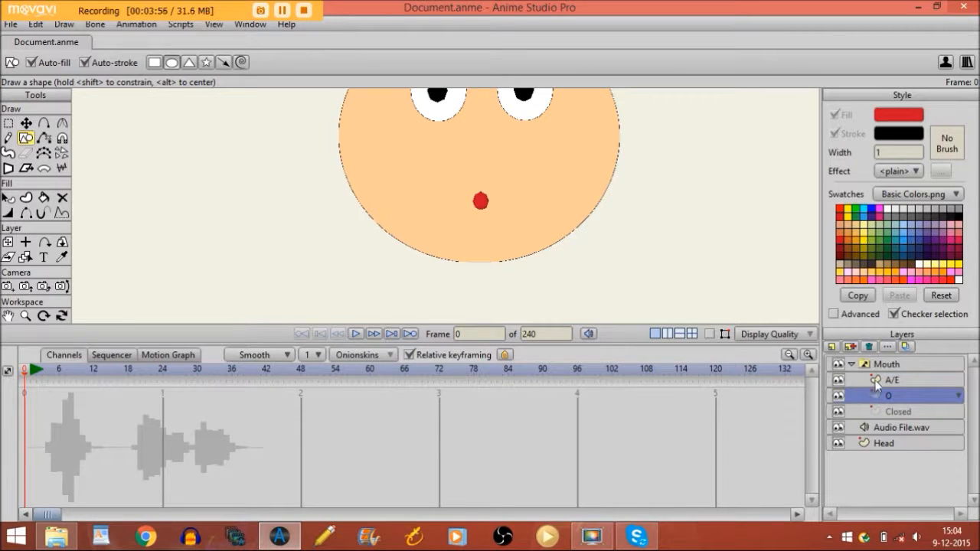
left_click(877, 381)
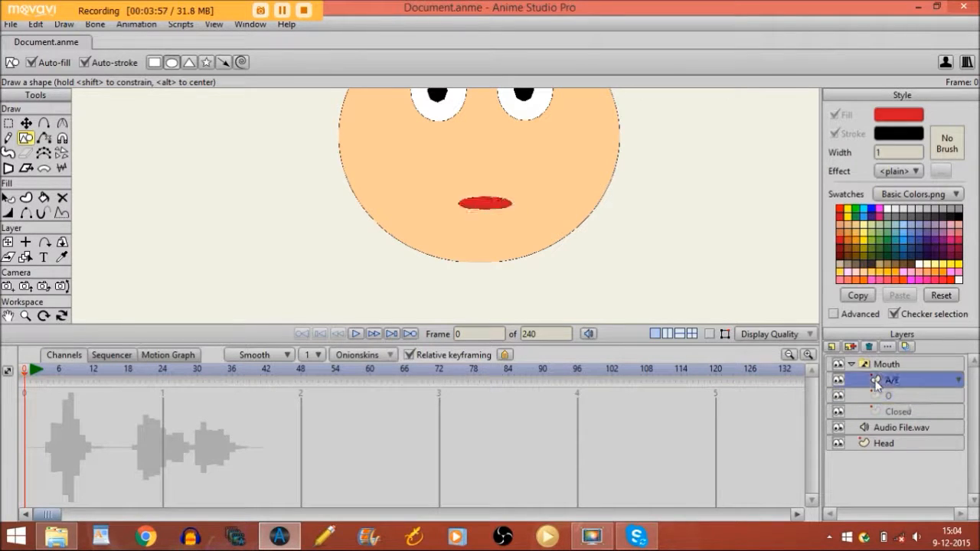
left_click(851, 347)
key("BackSpace")
type("t")
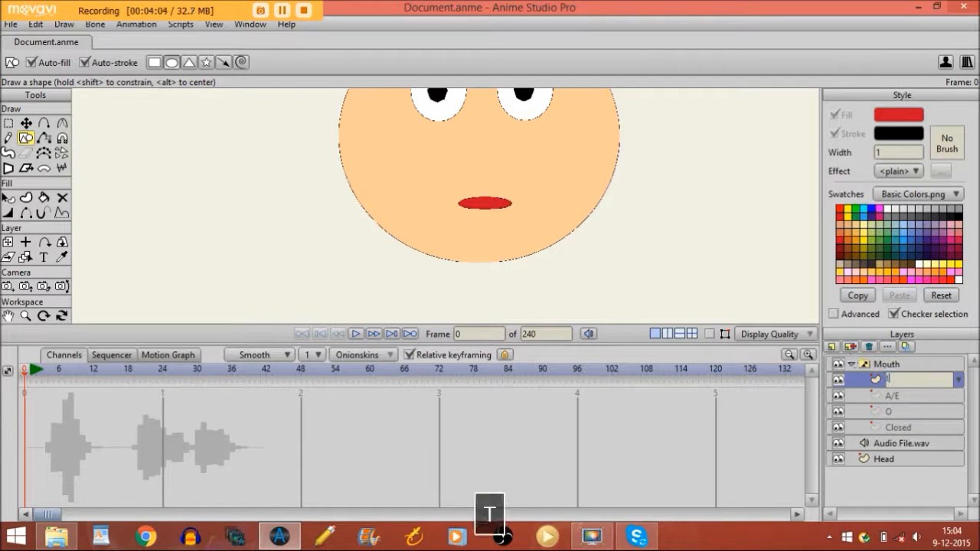
key("BackSpace")
type("t")
key("BackSpace")
type("t")
key("Return")
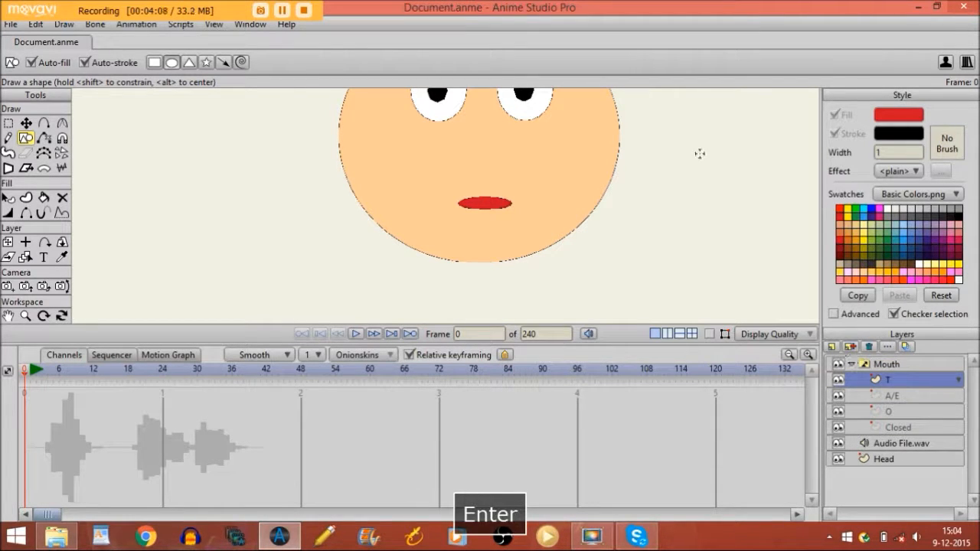
- Fill the T layer's mouth oval with white and reshape it to be narrower and slightly taller
left_click(8, 197)
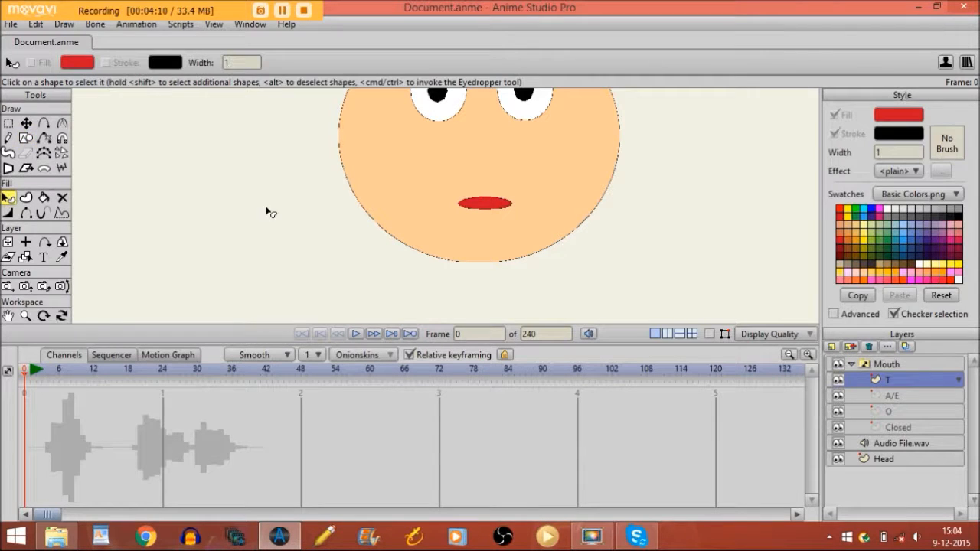
left_click(483, 204)
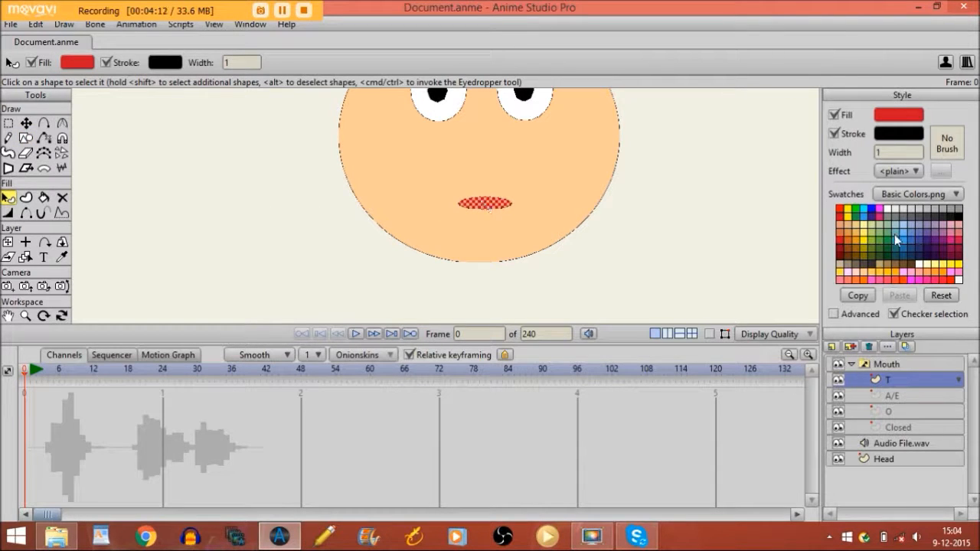
left_click(888, 209)
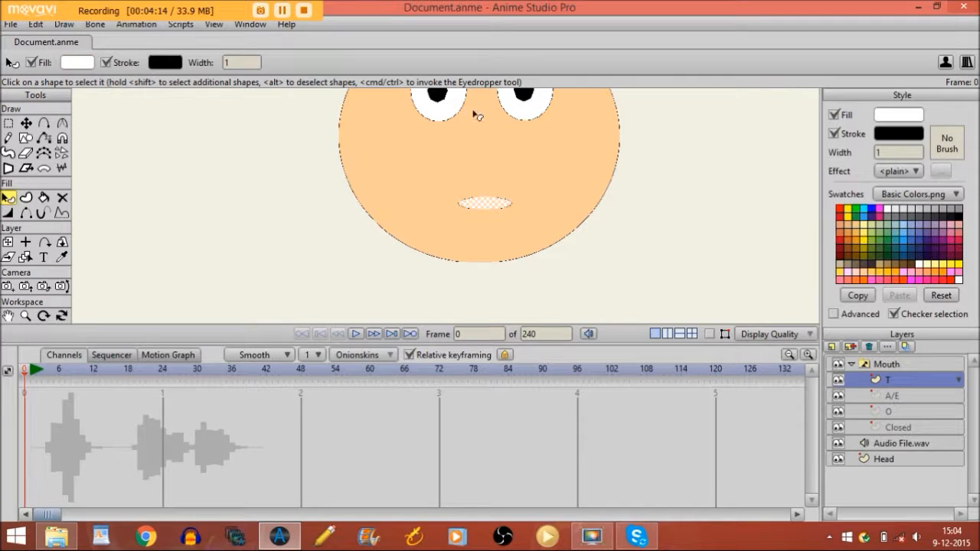
left_click(26, 123)
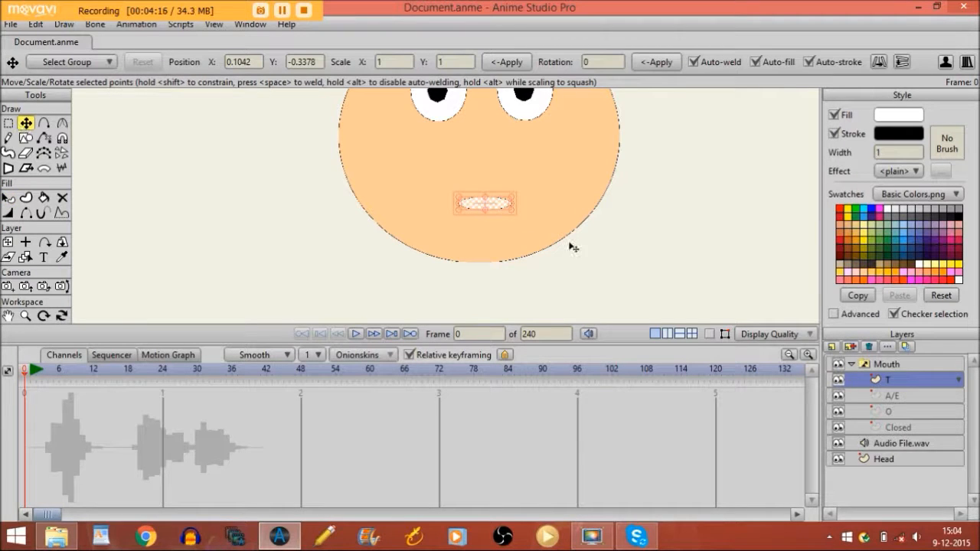
left_click(710, 335)
left_click_drag(458, 203, 486, 191)
- Add a new vector layer named M at the top of the Mouth switch layer
left_click(25, 316)
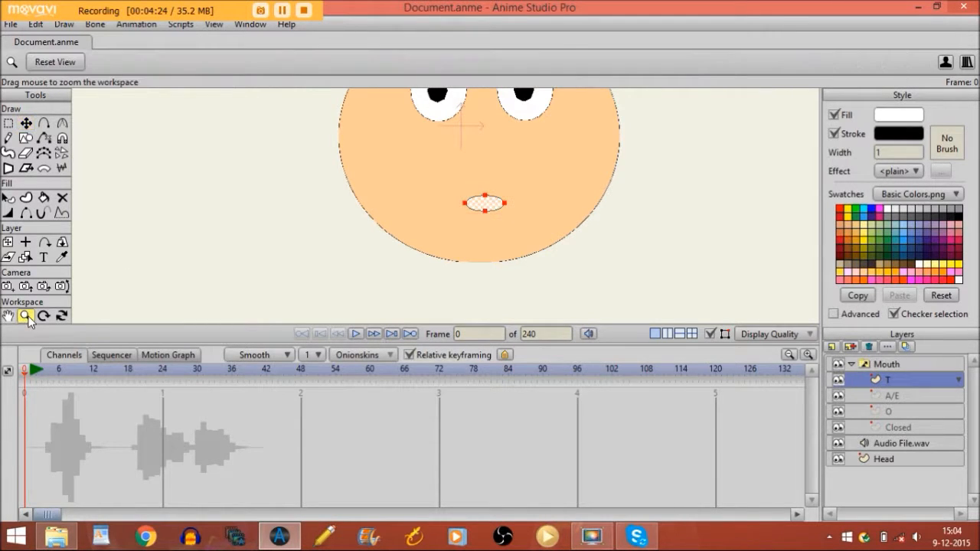
left_click_drag(470, 237, 638, 258)
left_click_drag(421, 219, 487, 227)
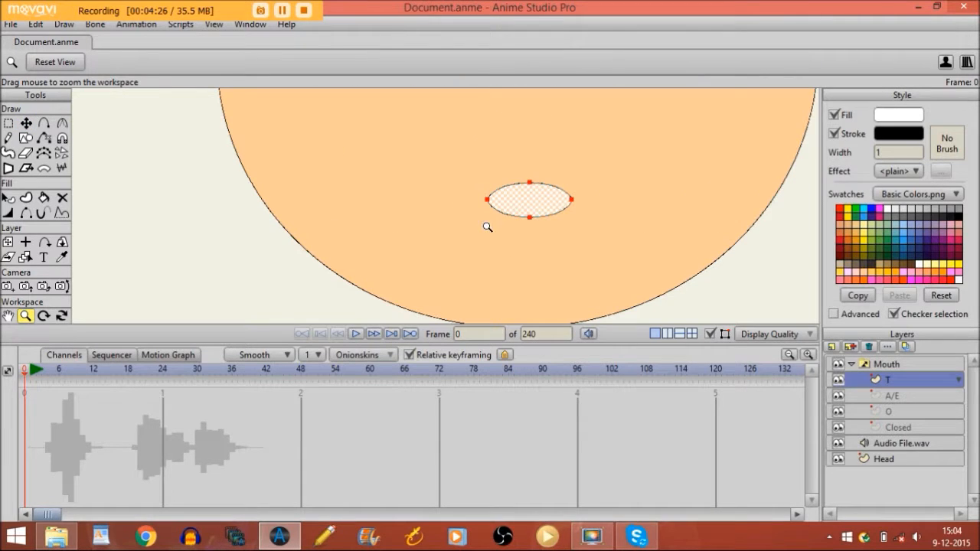
left_click(7, 316)
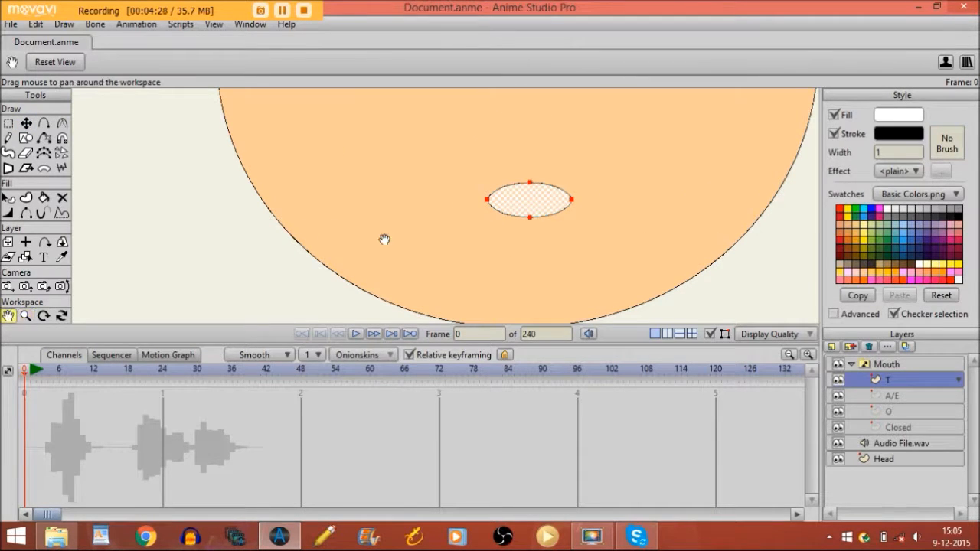
left_click_drag(492, 271, 405, 266)
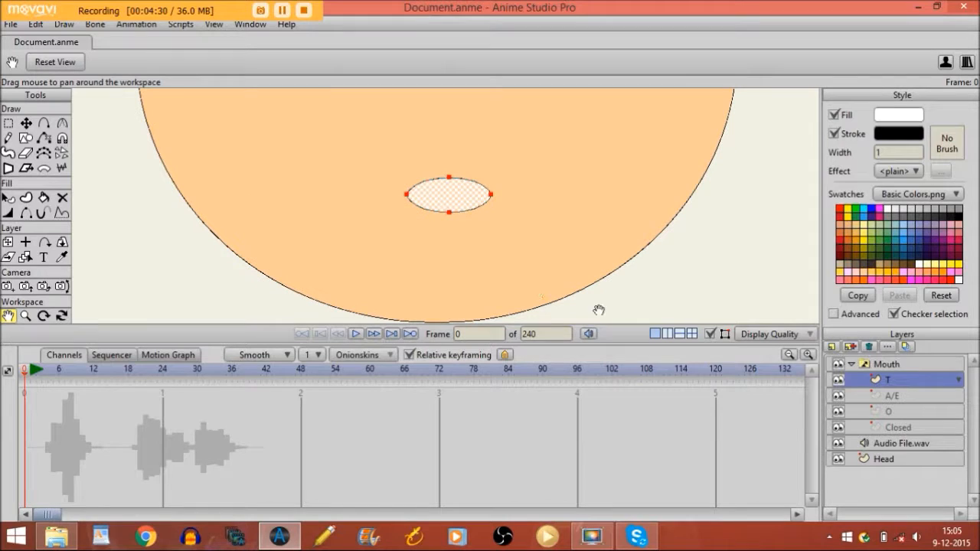
left_click(832, 348)
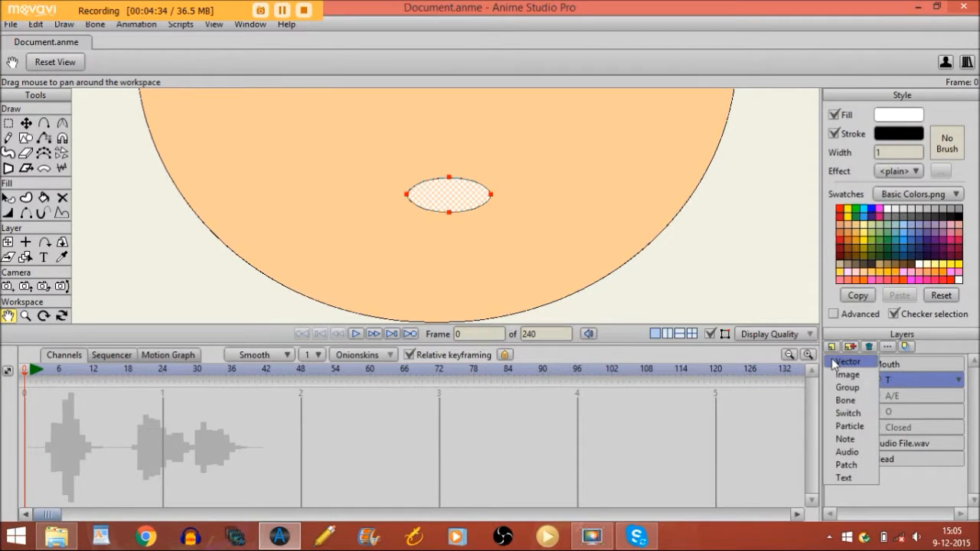
left_click(845, 362)
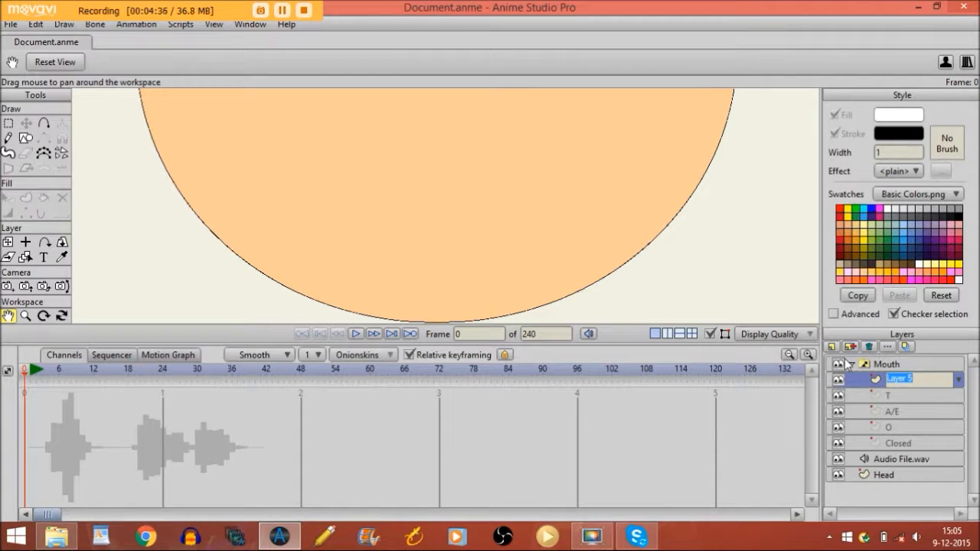
key("Caps_Lock")
type("M")
key("BackSpace")
type("M")
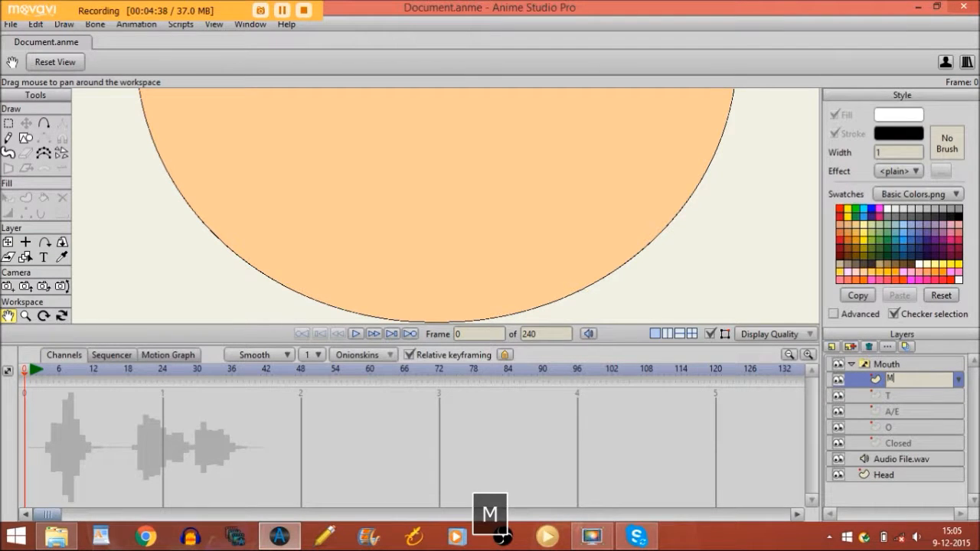
key("Return")
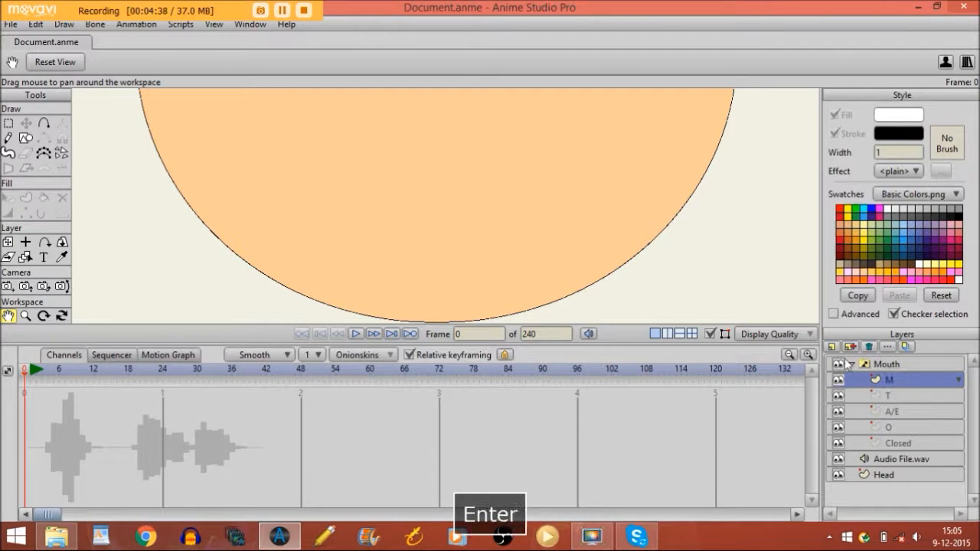
- Draw a short horizontal line as the M mouth and give it a black stroke of width 1
left_click(47, 122)
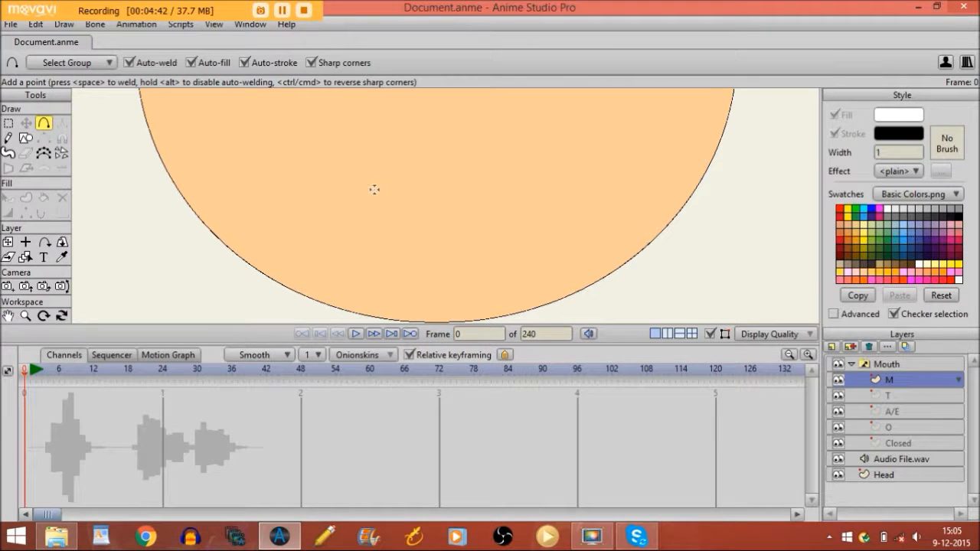
left_click_drag(379, 185, 480, 185)
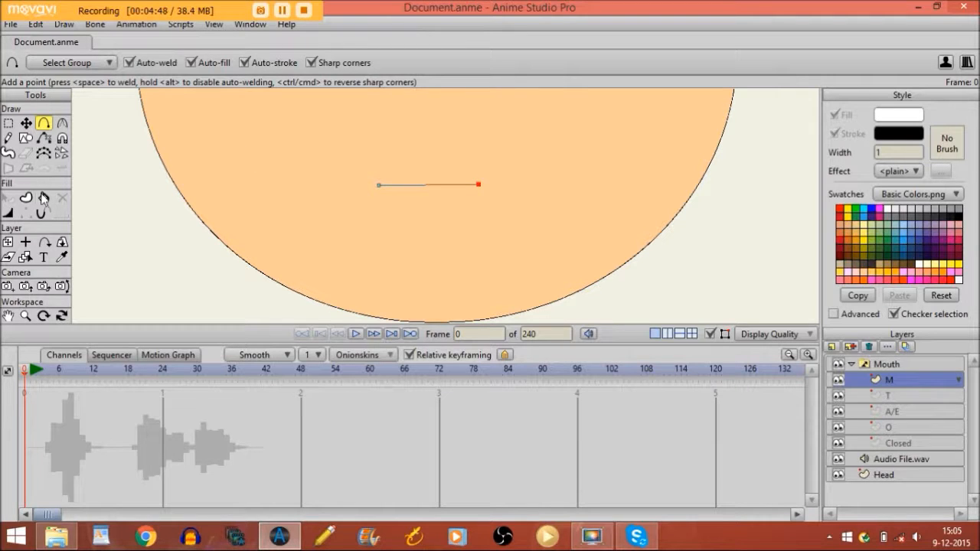
left_click(44, 198)
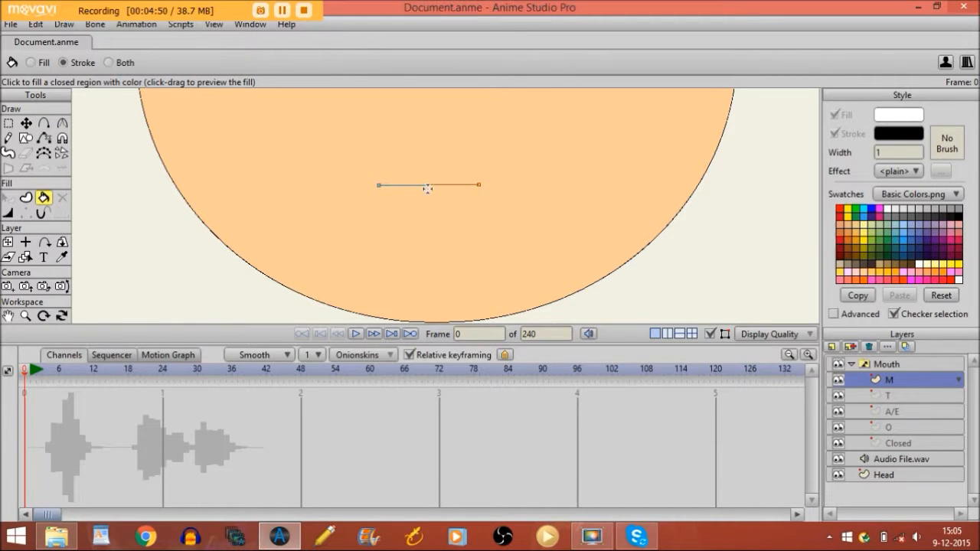
scroll(427, 188, "up", 5)
left_click(422, 204)
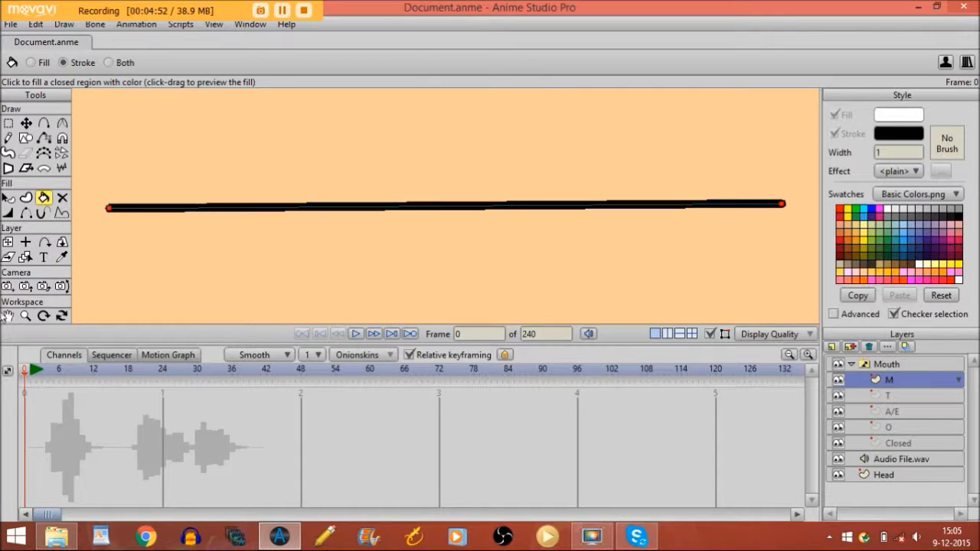
left_click(25, 318)
left_click_drag(252, 237, 125, 164)
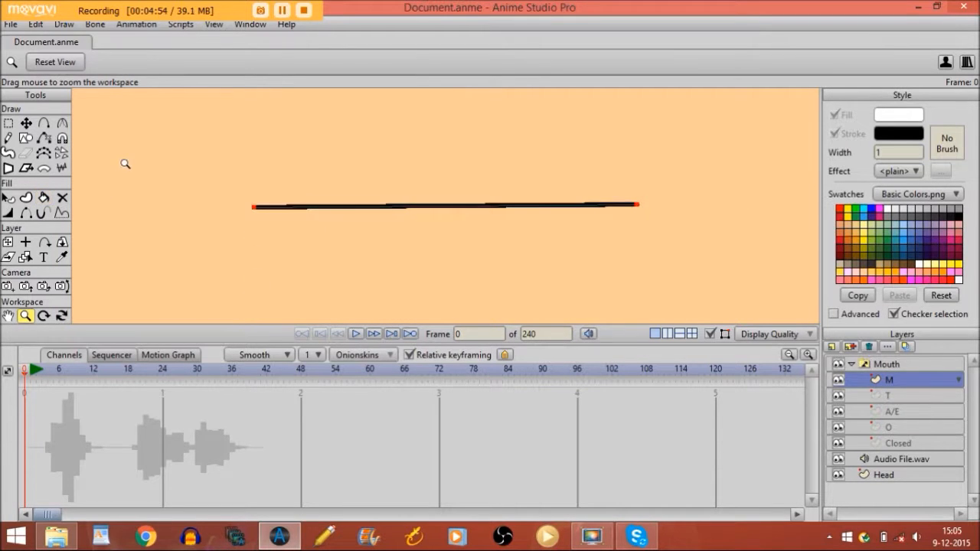
left_click_drag(307, 208, 84, 215)
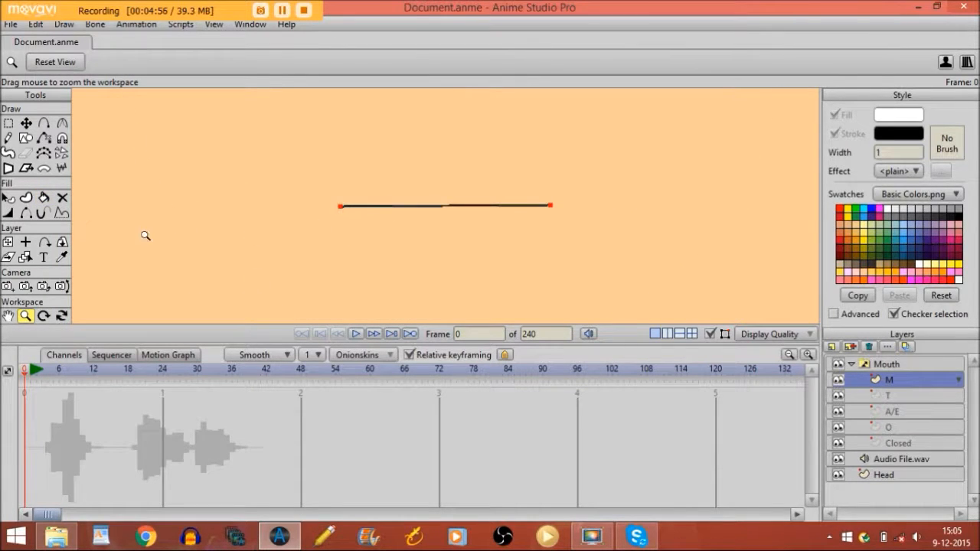
left_click_drag(146, 235, 115, 240)
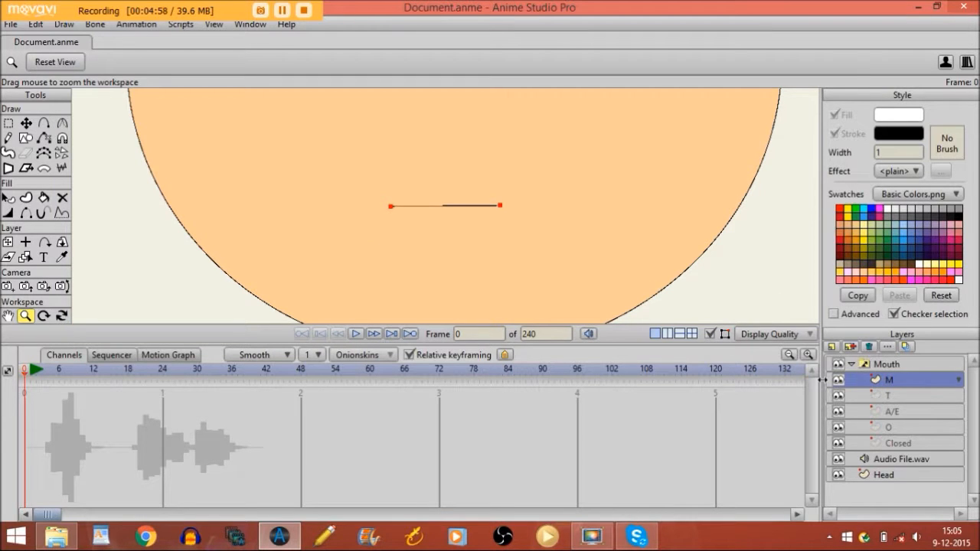
- Compare the T and M mouth shapes and shift the M layer's line slightly right and down to line up with the other mouths
left_click(871, 393)
left_click(872, 379)
left_click(25, 124)
left_click_drag(429, 212, 441, 220)
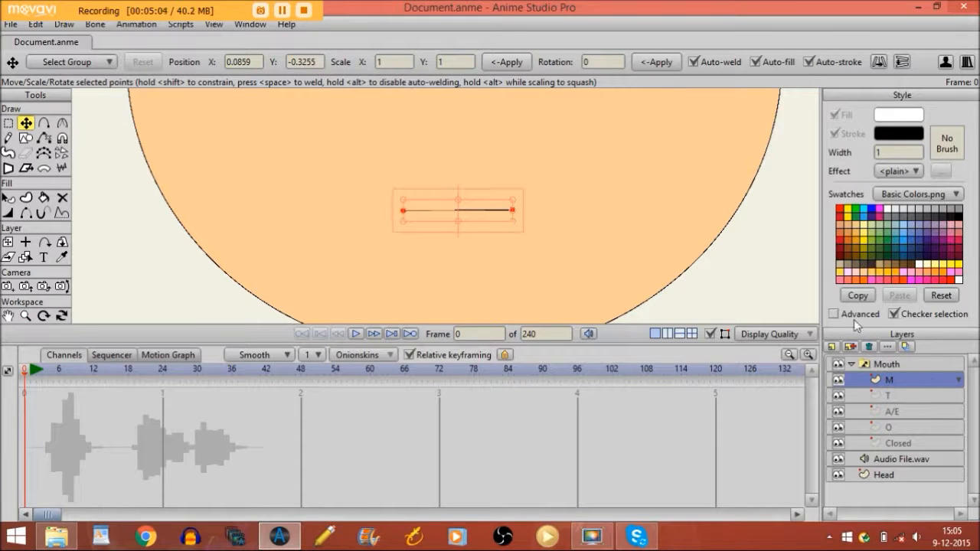
key("Return")
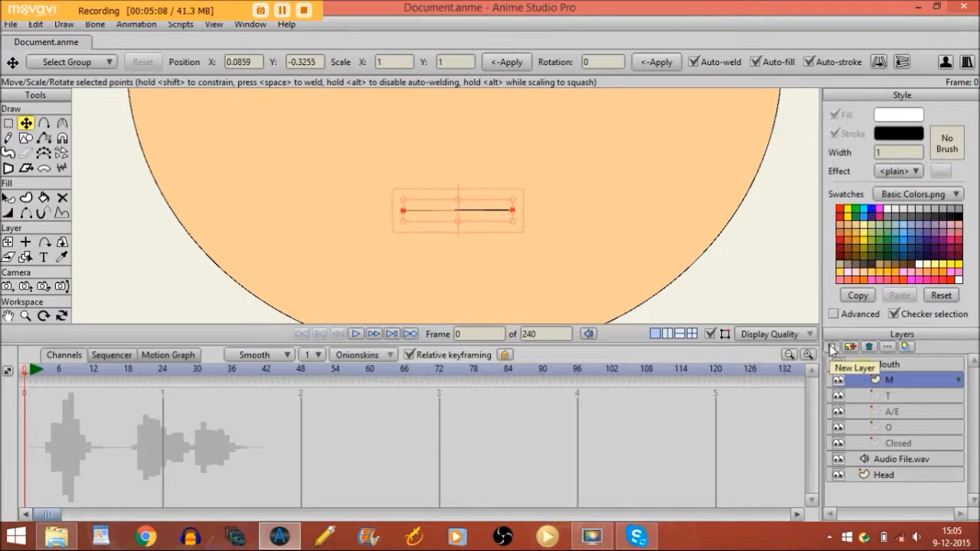
- Add a new vector layer named L at the top of the Mouth switch layer
left_click(832, 348)
left_click(845, 366)
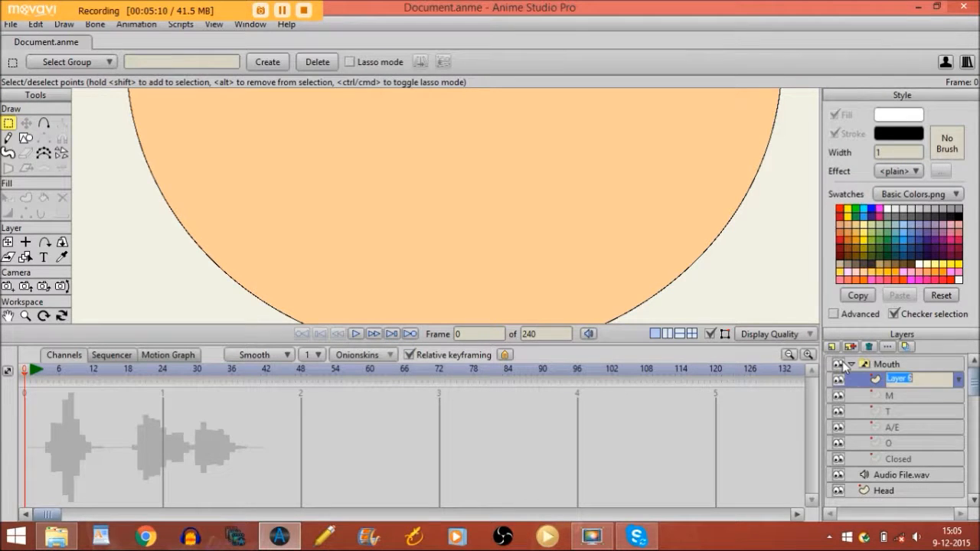
key("Caps_Lock")
type("L")
key("BackSpace")
type("L")
key("Return")
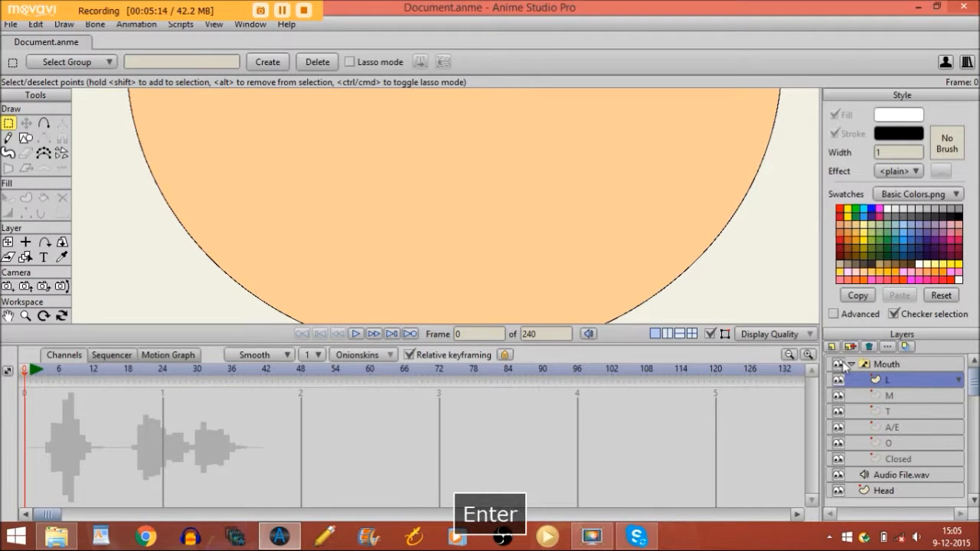
- Draw a wide, flat oval with a dark red fill as the L mouth
left_click(26, 140)
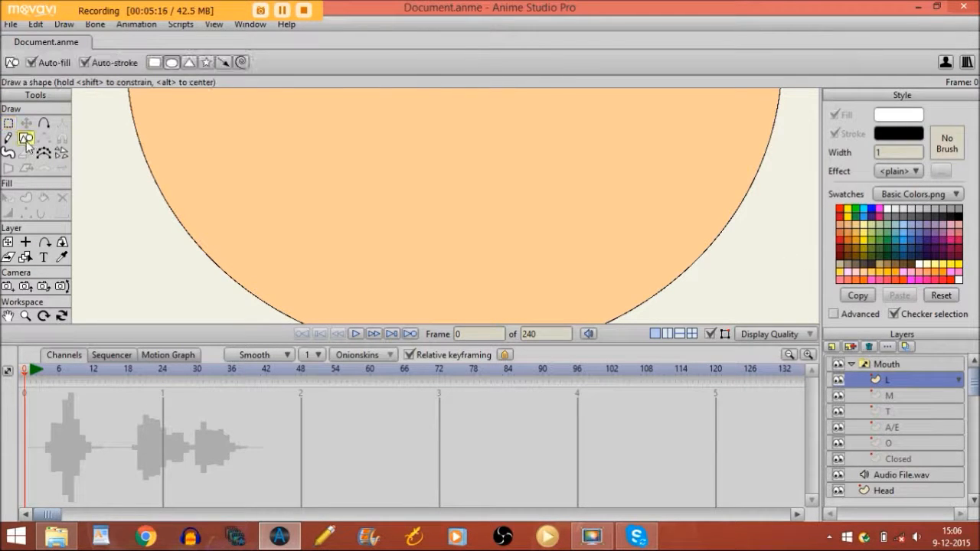
left_click(842, 222)
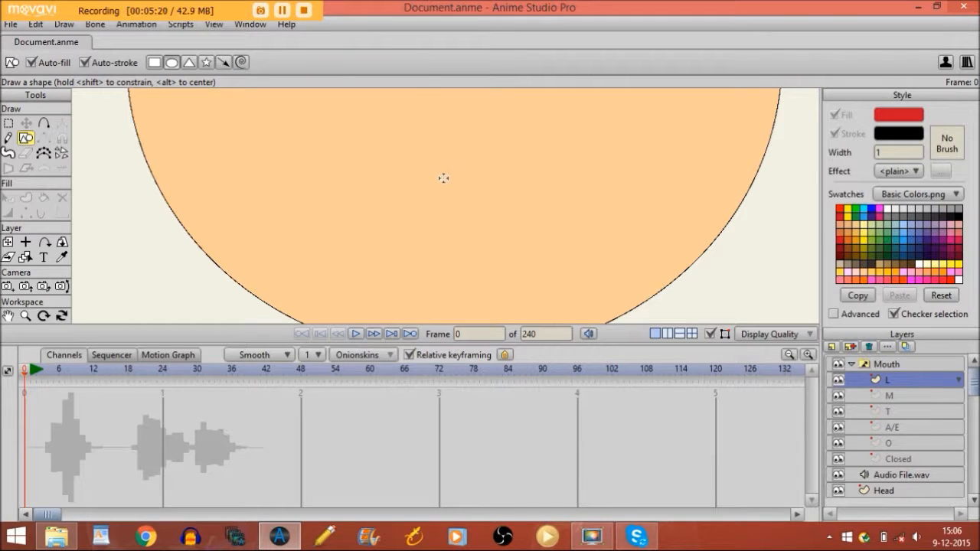
left_click_drag(422, 177, 501, 215)
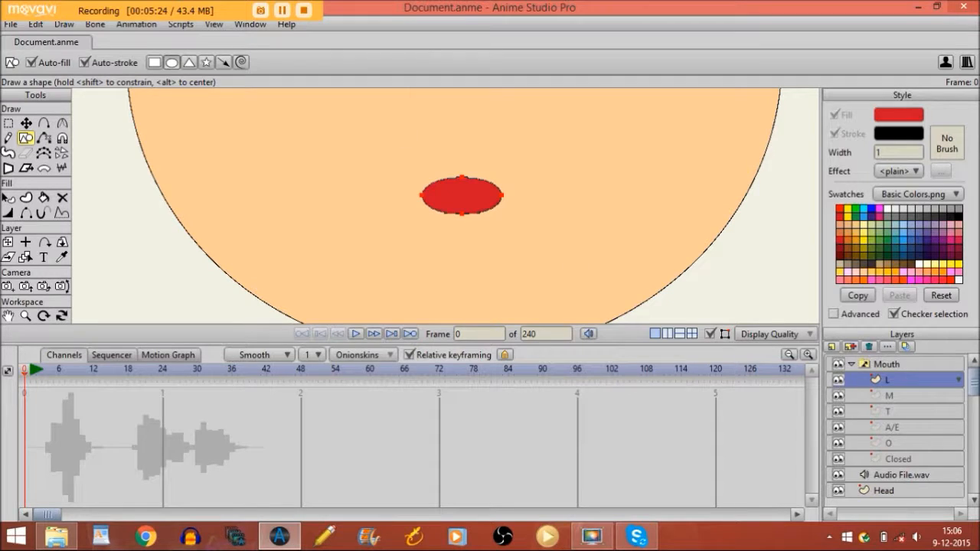
- Add a smaller bright red oval inside the L mouth as the tongue, centred and about as tall as the mouth
left_click(845, 214)
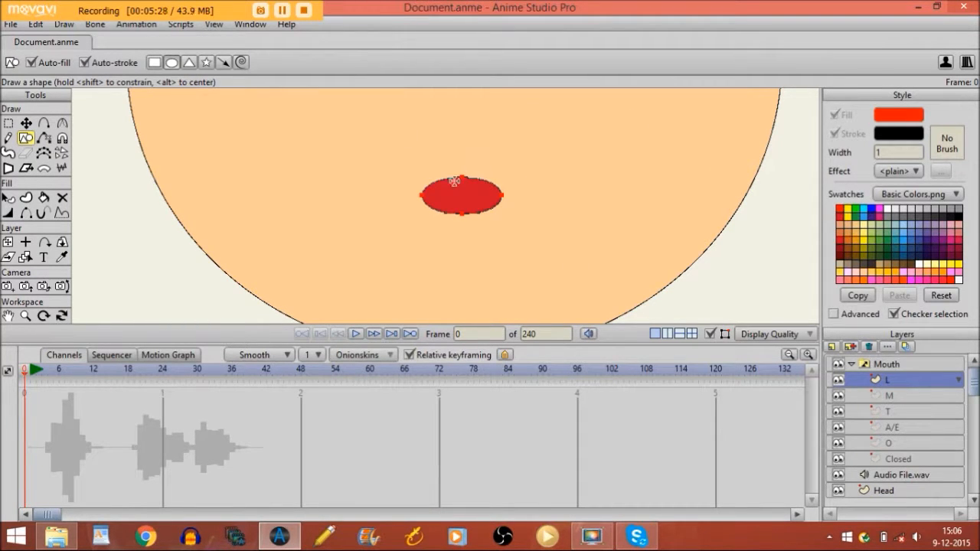
left_click_drag(455, 178, 479, 213)
left_click(26, 123)
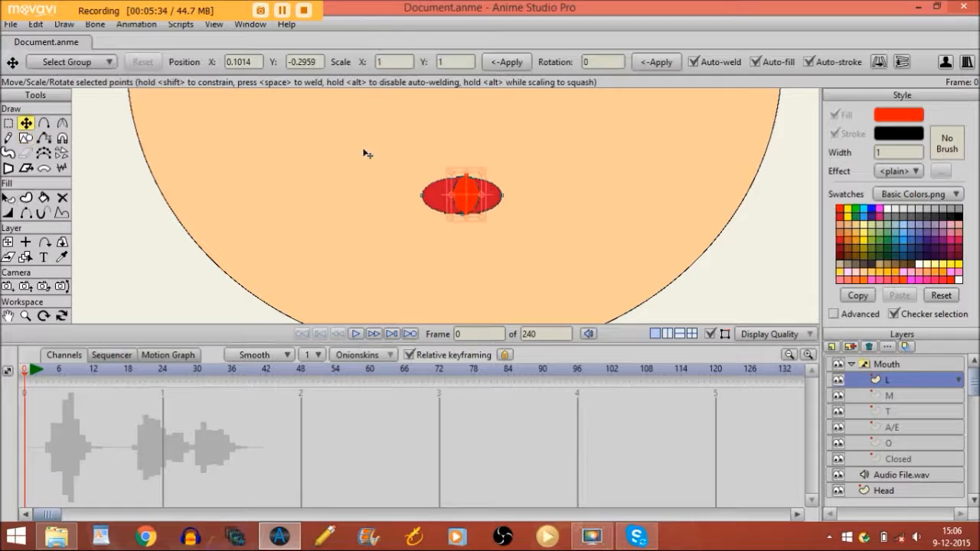
mouse_move(463, 197)
left_mouse_down()
mouse_move(451, 197)
mouse_move(476, 201)
left_mouse_up()
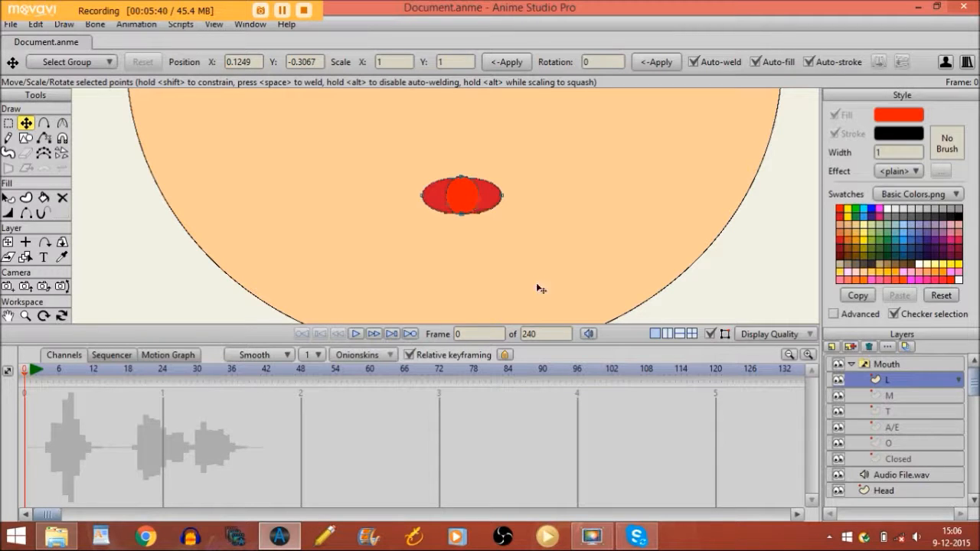
- Add a new vector layer named f/w at the top of the Mouth switch layer
left_click(832, 348)
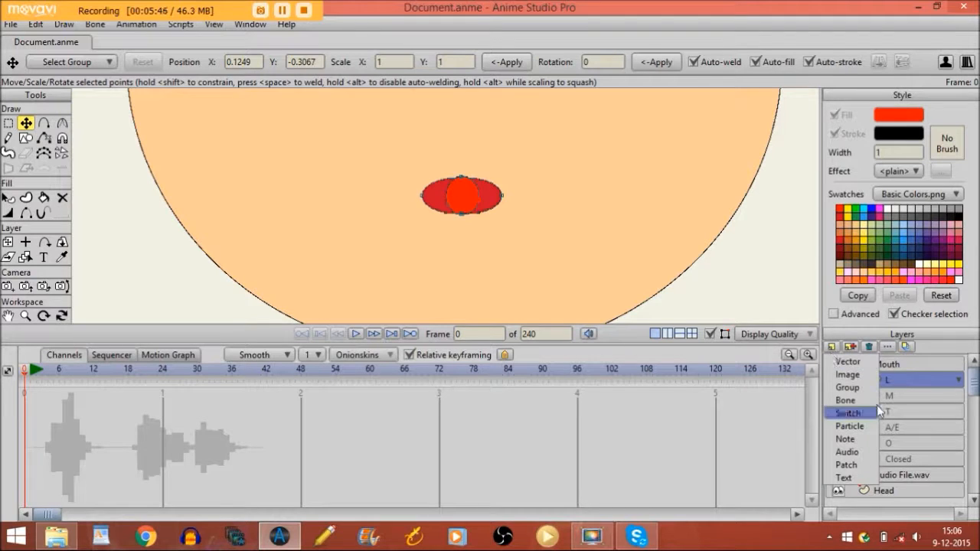
left_click(870, 363)
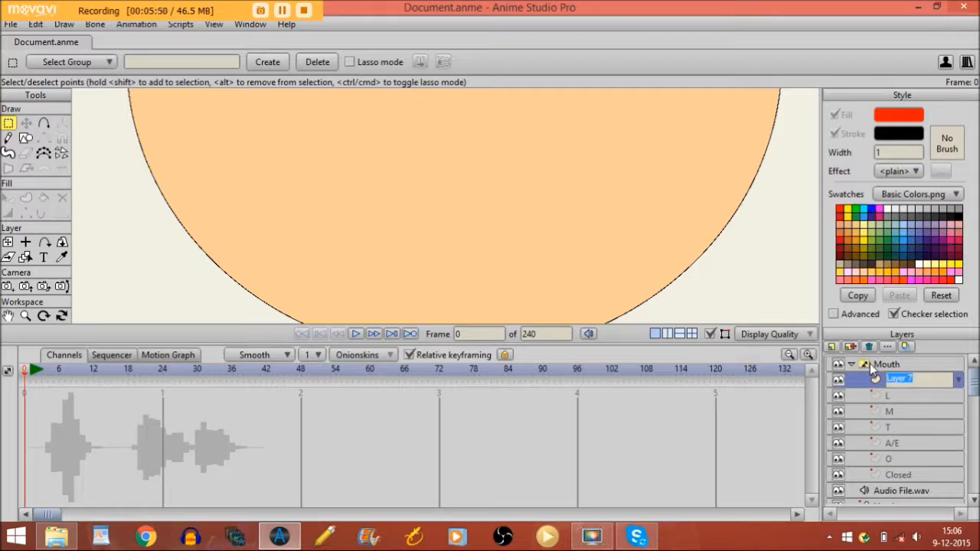
type("F/W")
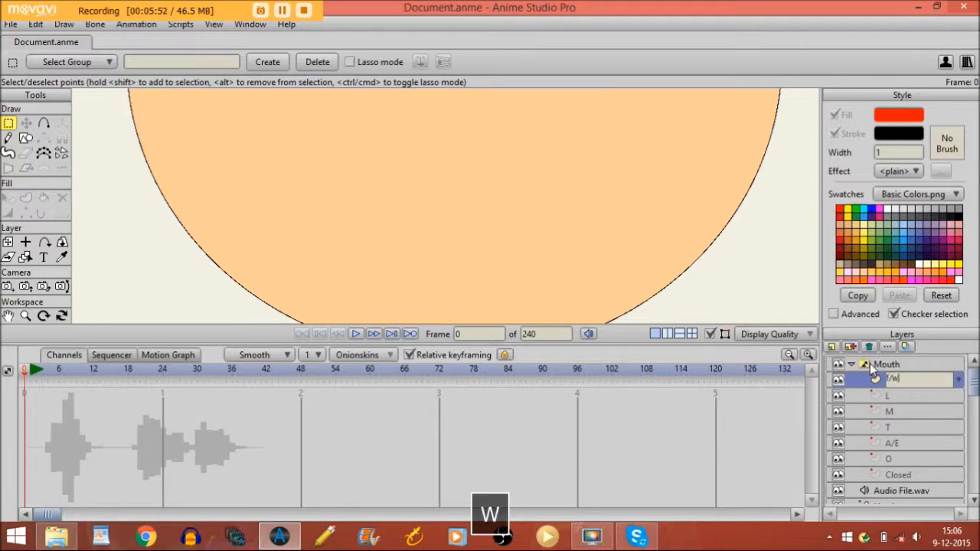
key("Return")
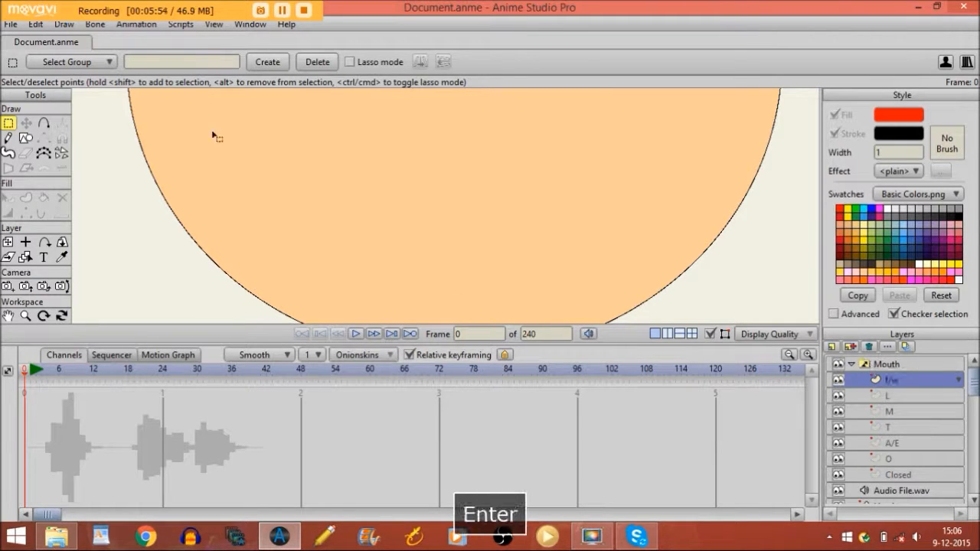
- Draw a white oval on the f/w layer and raise its bottom point to the height of its side points
left_click(25, 138)
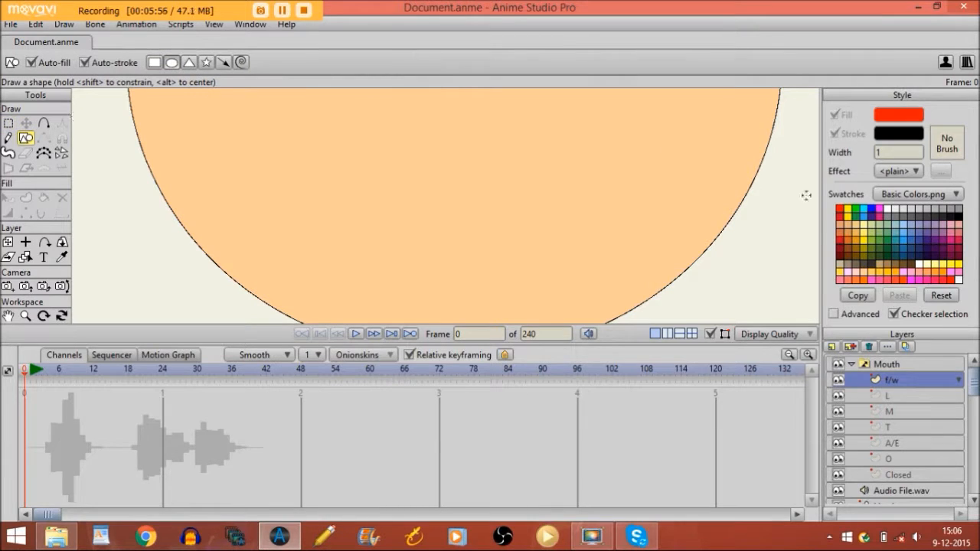
left_click(888, 209)
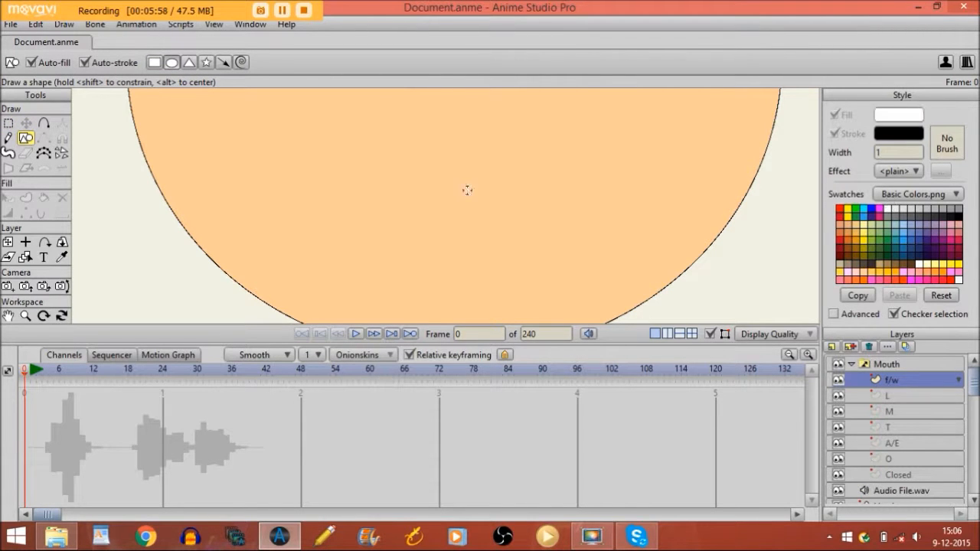
left_click_drag(421, 173, 490, 221)
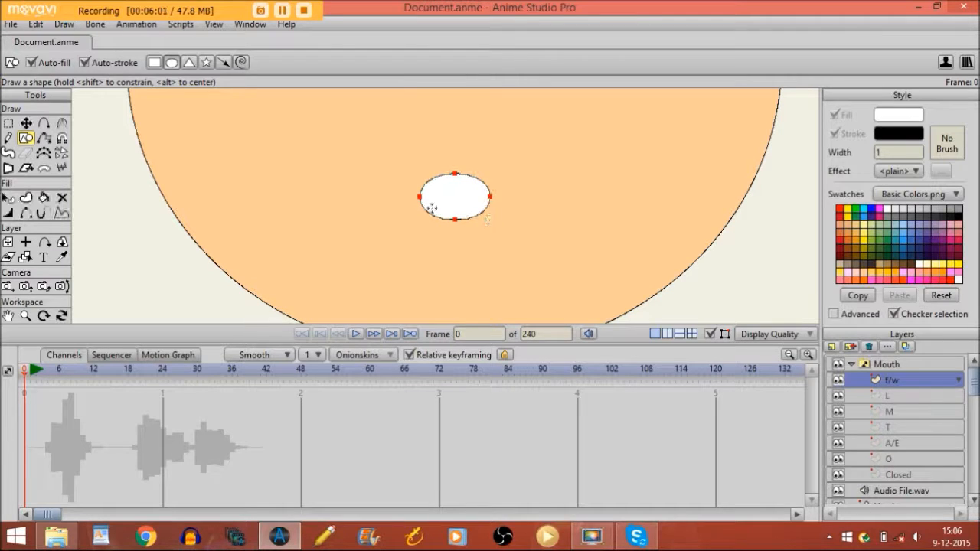
left_click(26, 122)
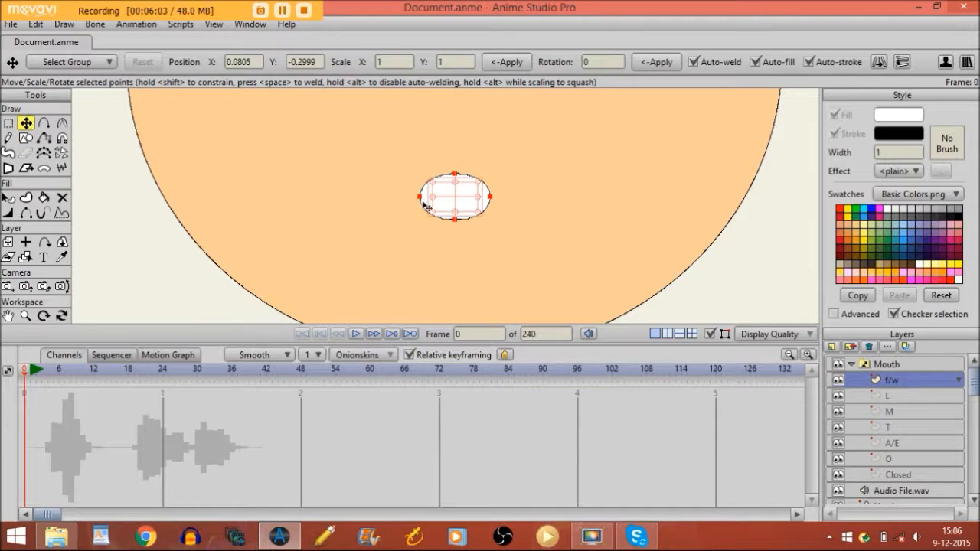
left_click_drag(454, 220, 455, 197)
key("Return")
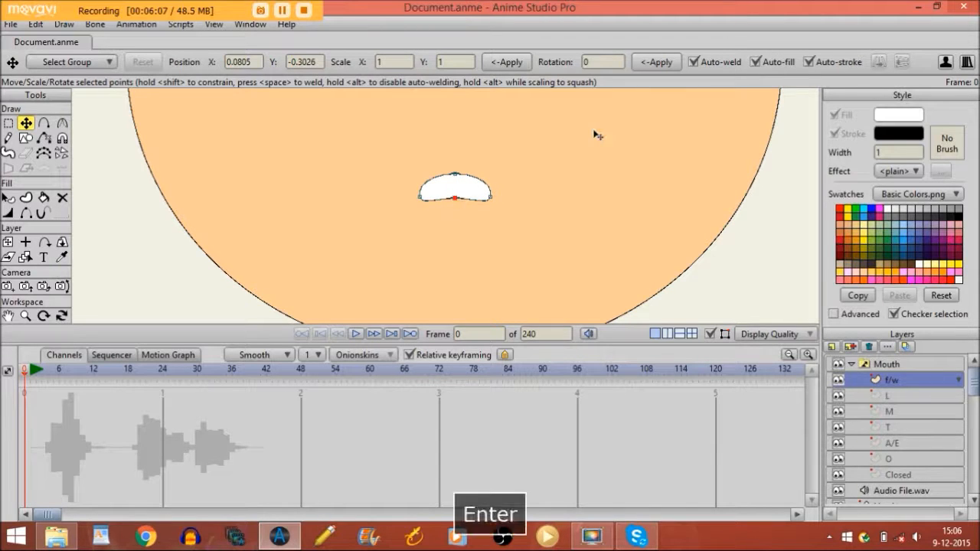
- Sharpen both side corners of the white f/w shape and straighten its bottom edge to form a half-oval of teeth
left_click(63, 123)
left_click_drag(455, 199, 361, 150)
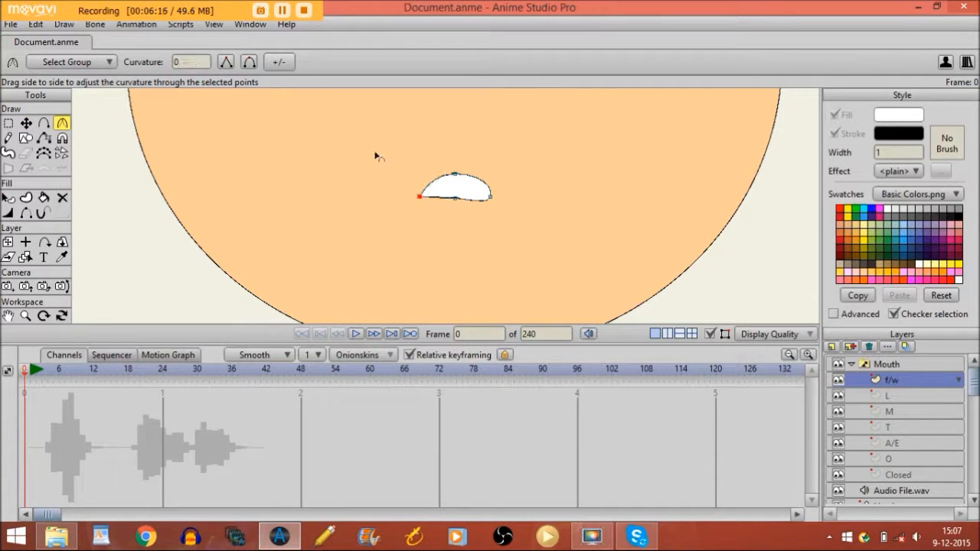
left_click_drag(490, 197, 270, 183)
left_click(26, 124)
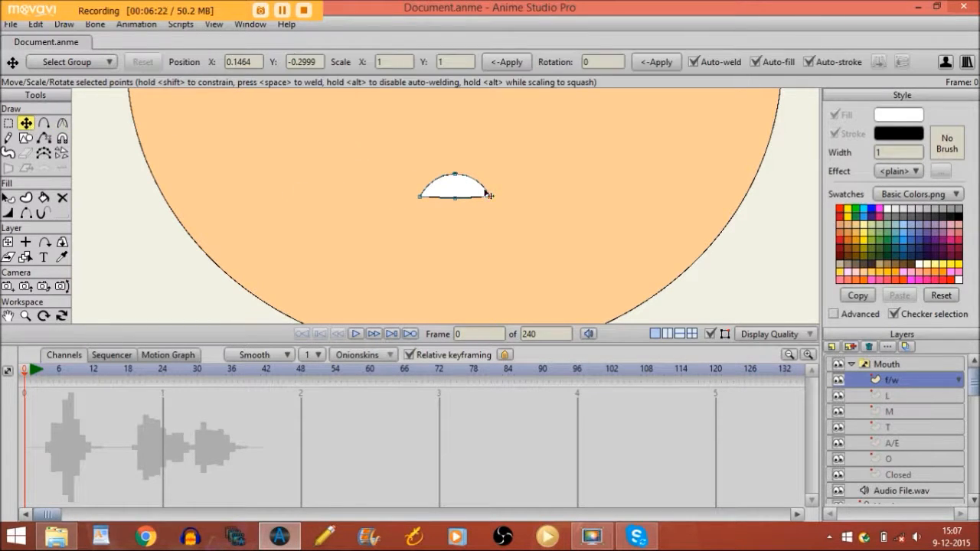
left_click(457, 197)
- Extend the bottom edge of the f/w teeth a short way beyond both corners and give the extensions a black stroke
left_click(43, 124)
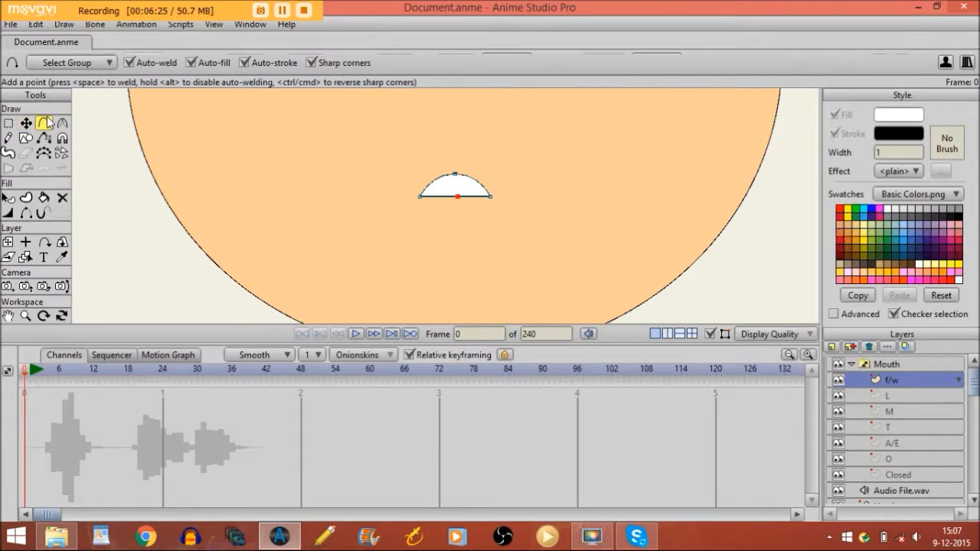
left_click_drag(407, 197, 400, 196)
left_click_drag(491, 196, 505, 197)
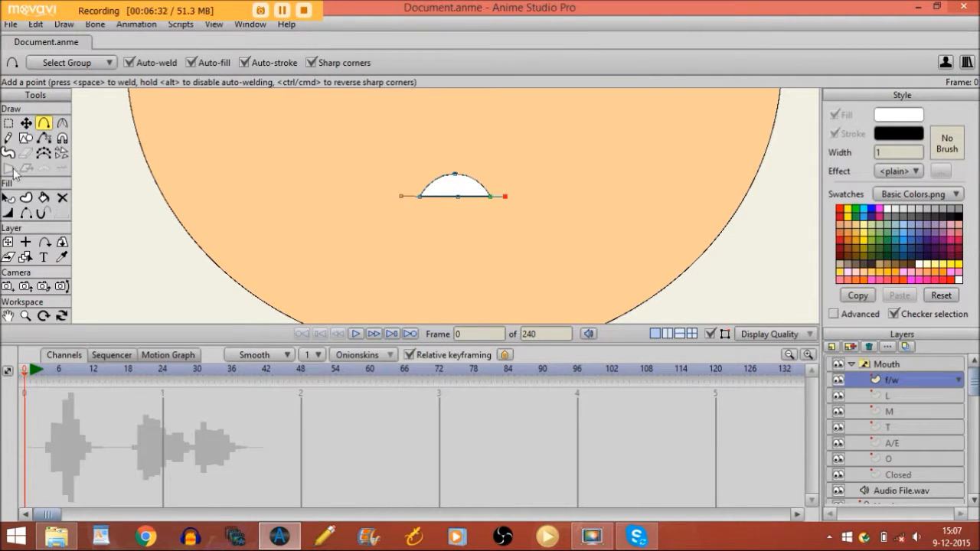
left_click(44, 198)
left_click(407, 197)
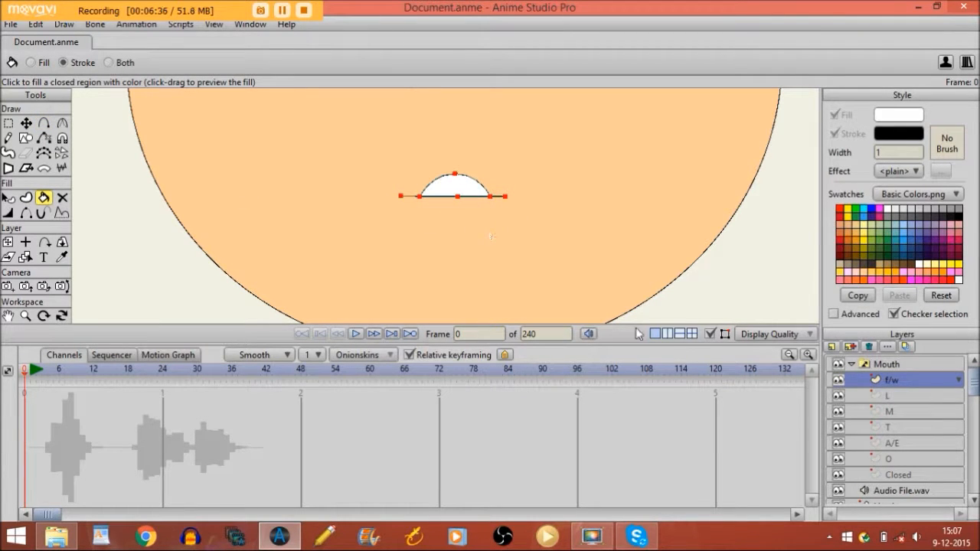
- Turn off the curve overlay and review the L, M, T, A/E, O and Closed mouth shapes one by one
left_click(710, 335)
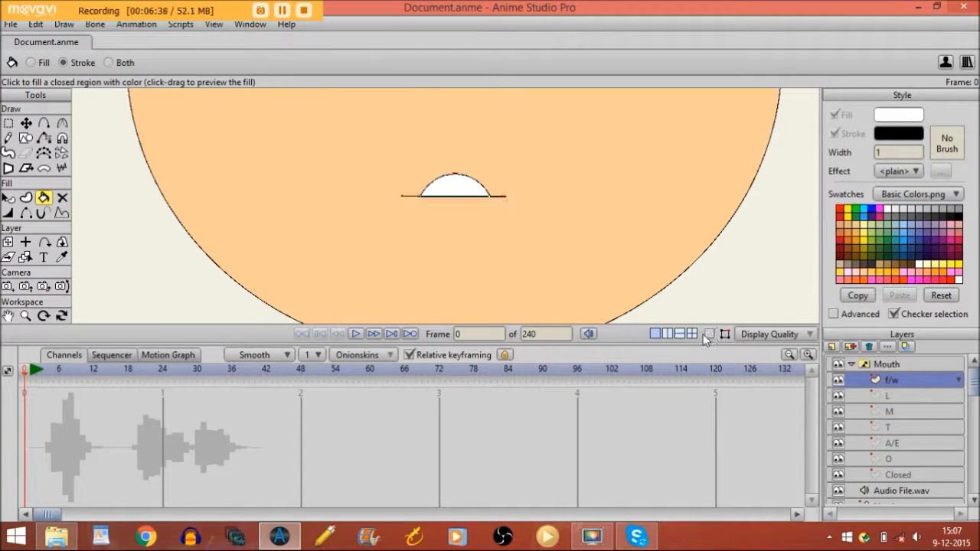
left_click(888, 395)
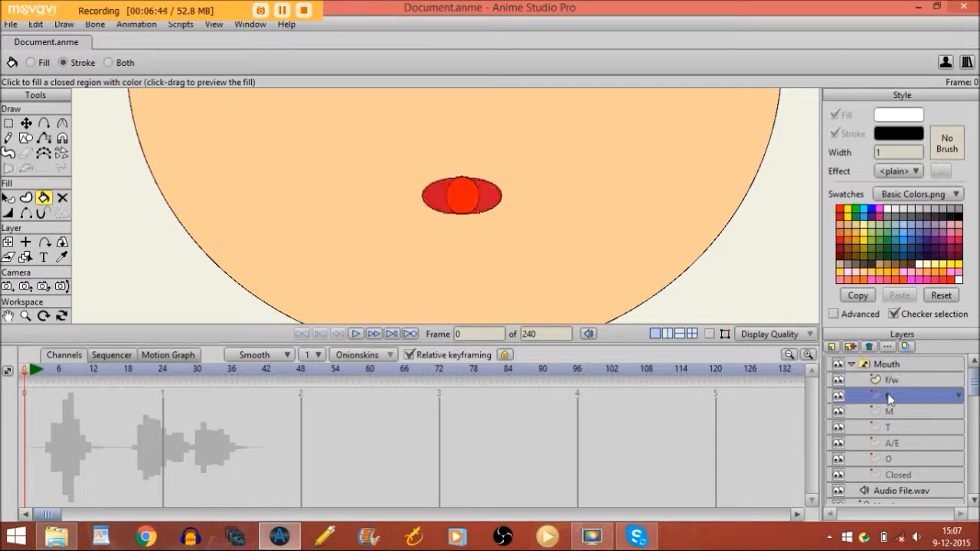
left_click(888, 411)
left_click(885, 425)
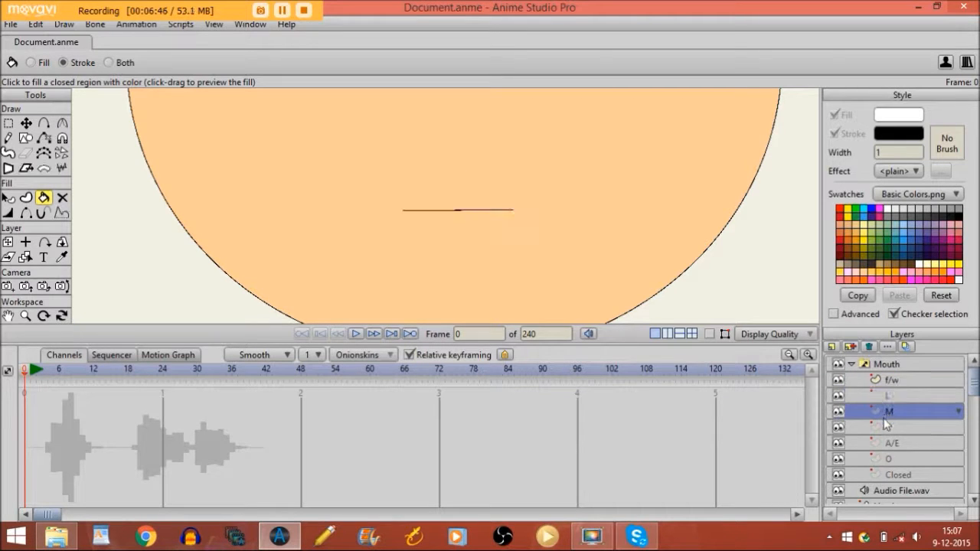
left_click(881, 443)
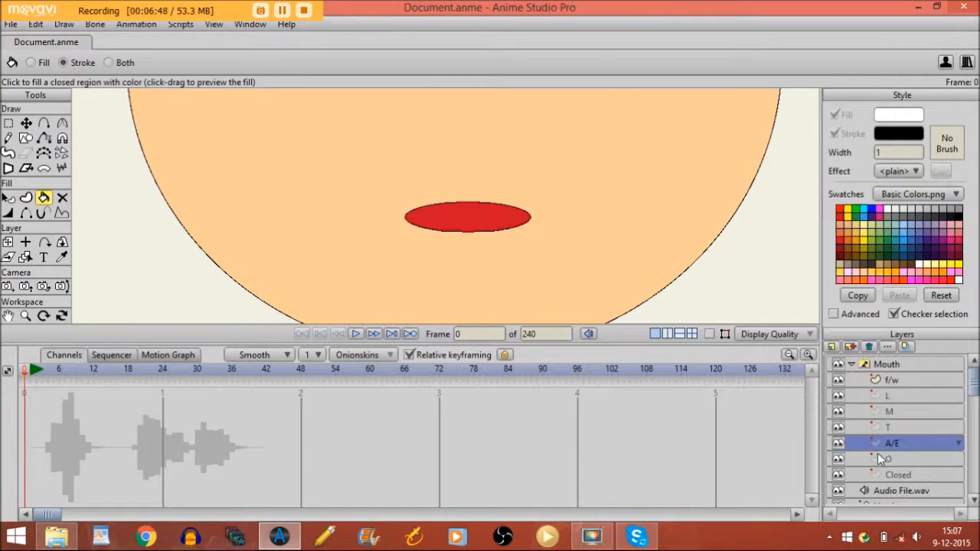
left_click(878, 456)
left_click(875, 475)
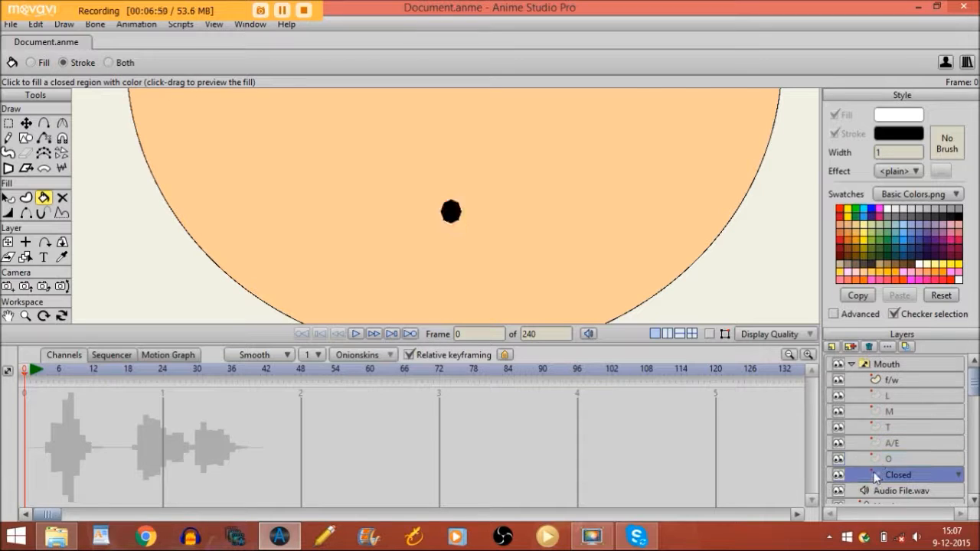
- Collapse the Mouth switch layer and set its active mouth shape to Closed at frame 0
left_click(852, 365)
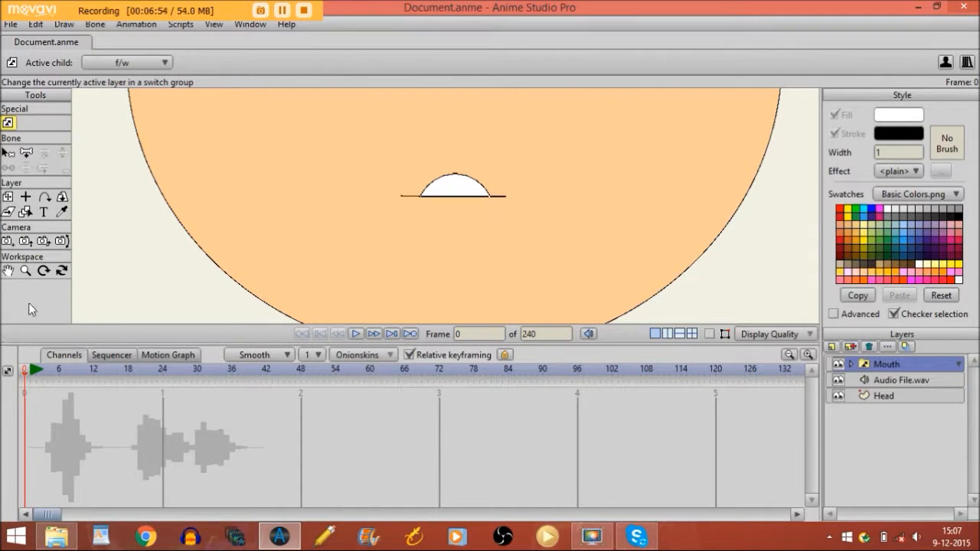
left_click(26, 270)
left_click_drag(486, 257, 346, 237)
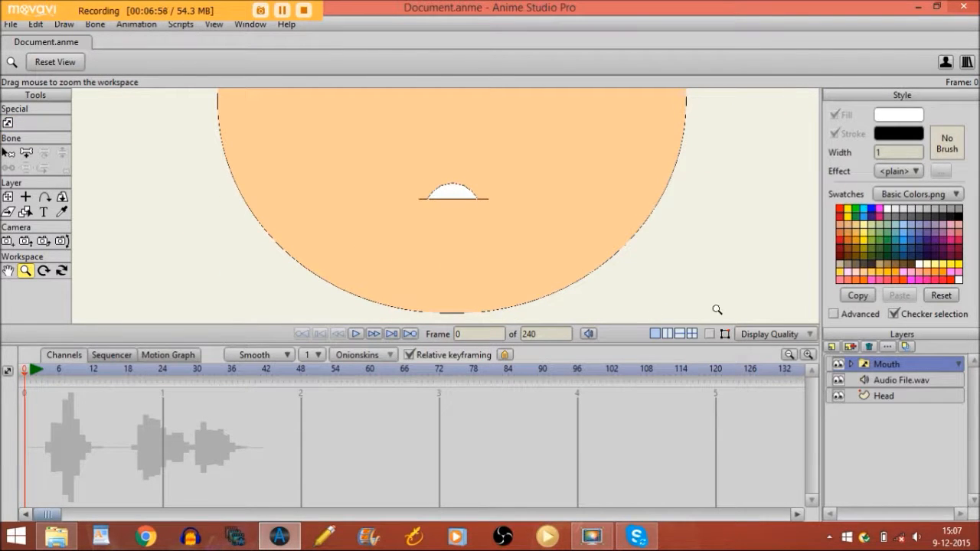
right_click(877, 366)
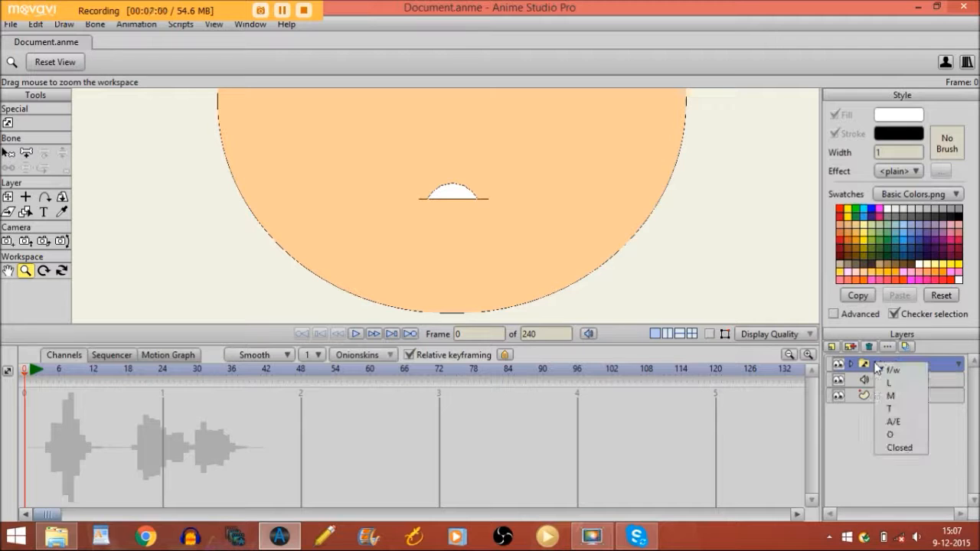
left_click(900, 447)
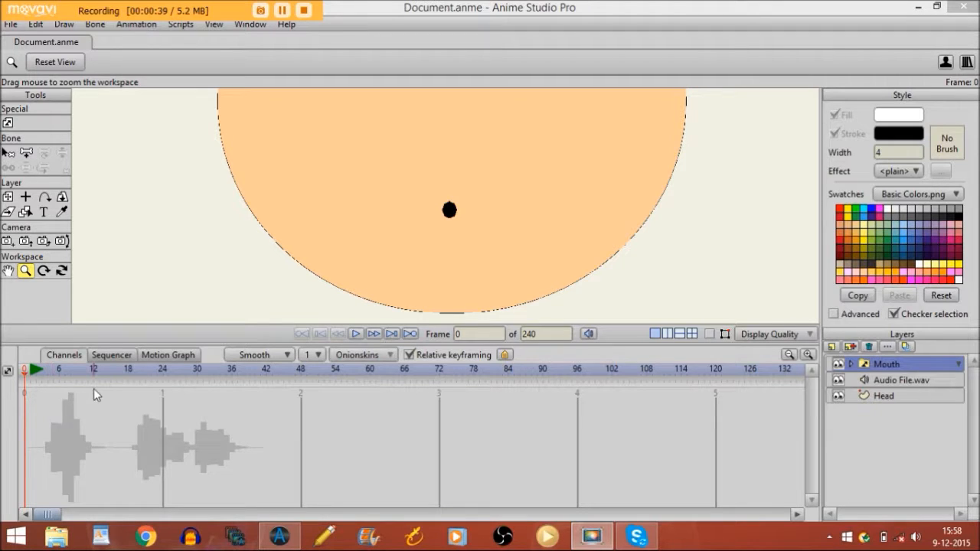
- Switch the Mouth layer to the A/E shape at frame 4, where the first sound of the audio begins
left_click(49, 371)
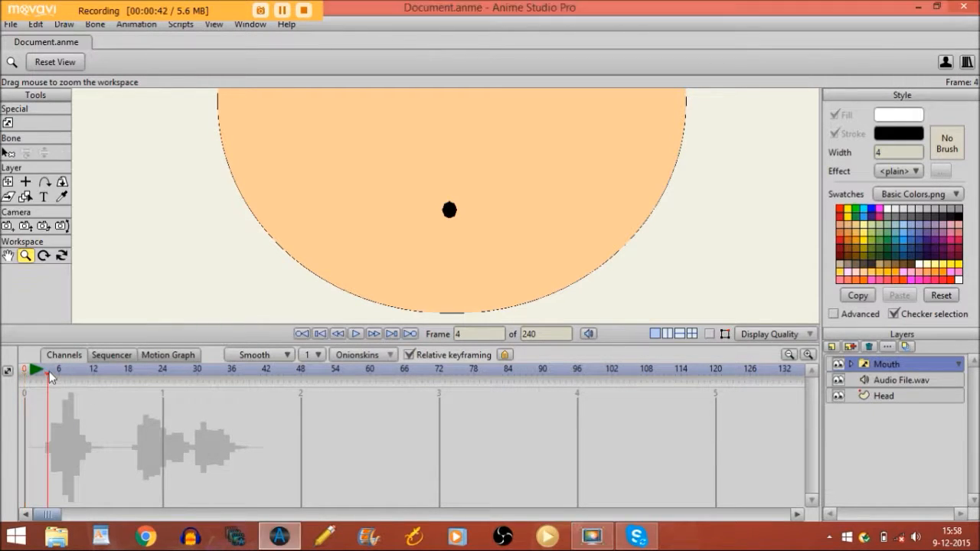
key("Left")
key("Right")
right_click(874, 370)
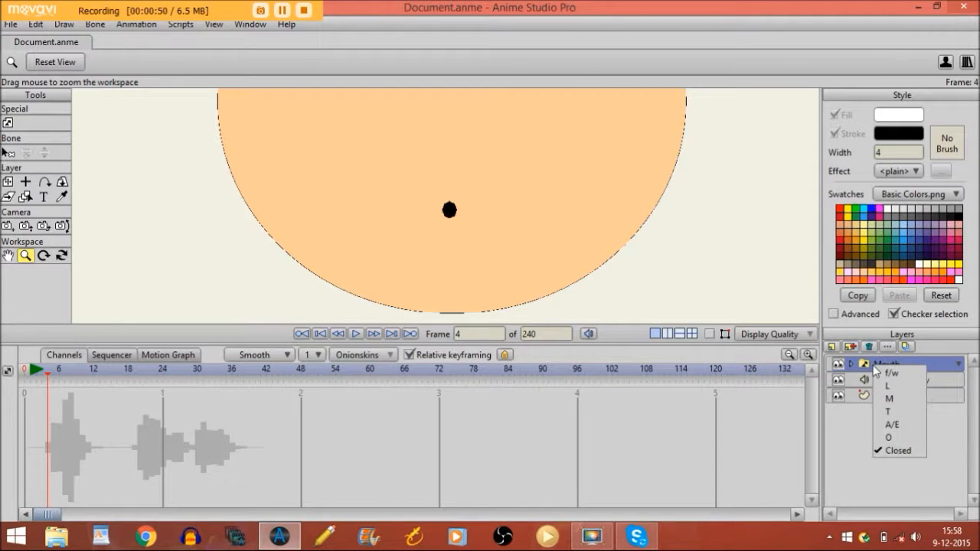
left_click(881, 428)
- Switch the Mouth layer to the L shape at frame 6
key("Right")
key("Right")
key("Right")
key("Left")
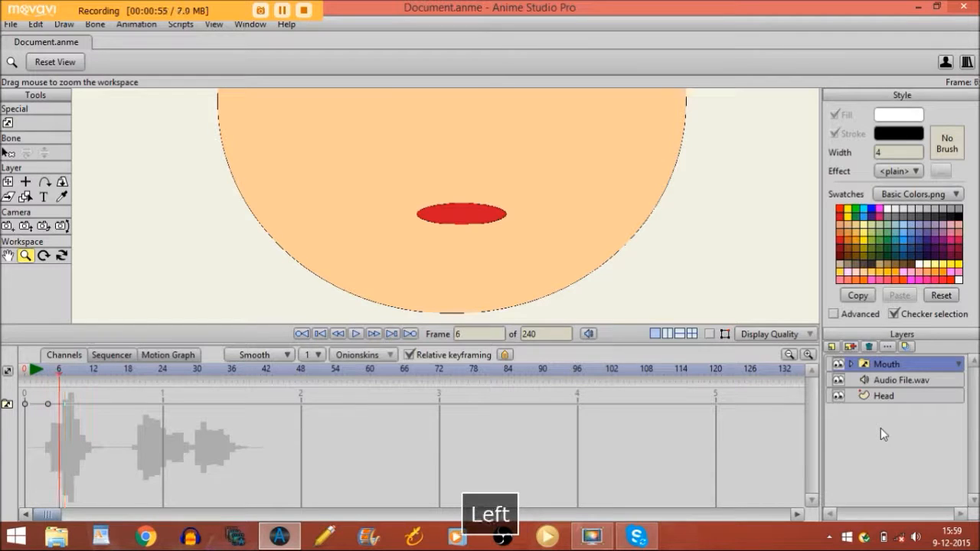
right_click(886, 366)
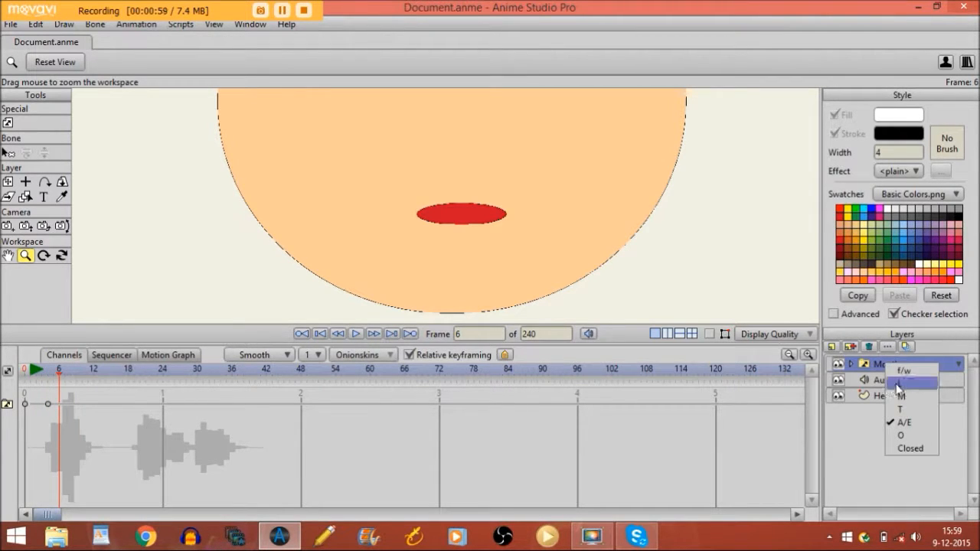
left_click(896, 383)
- Switch the Mouth layer to the O shape at frame 8
key("Right")
key("Right")
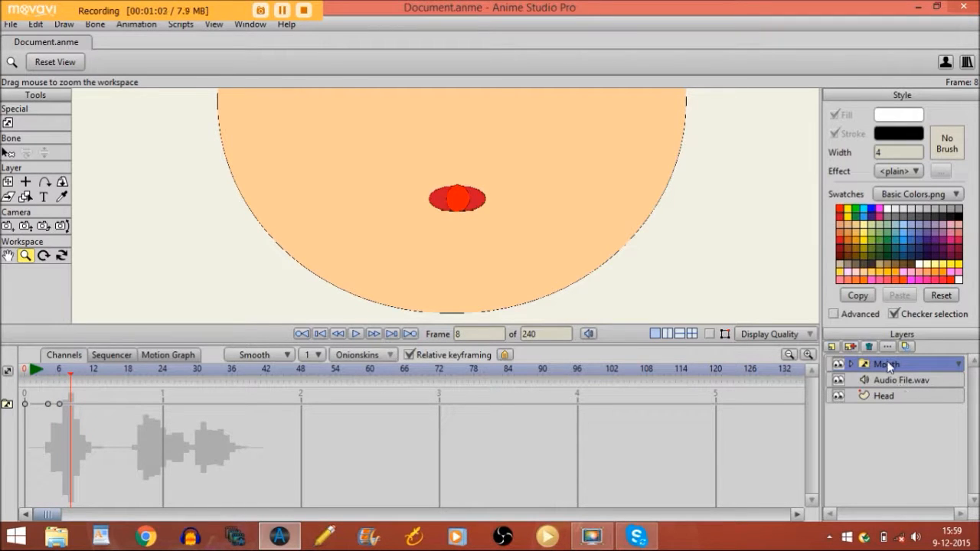
left_click(888, 367)
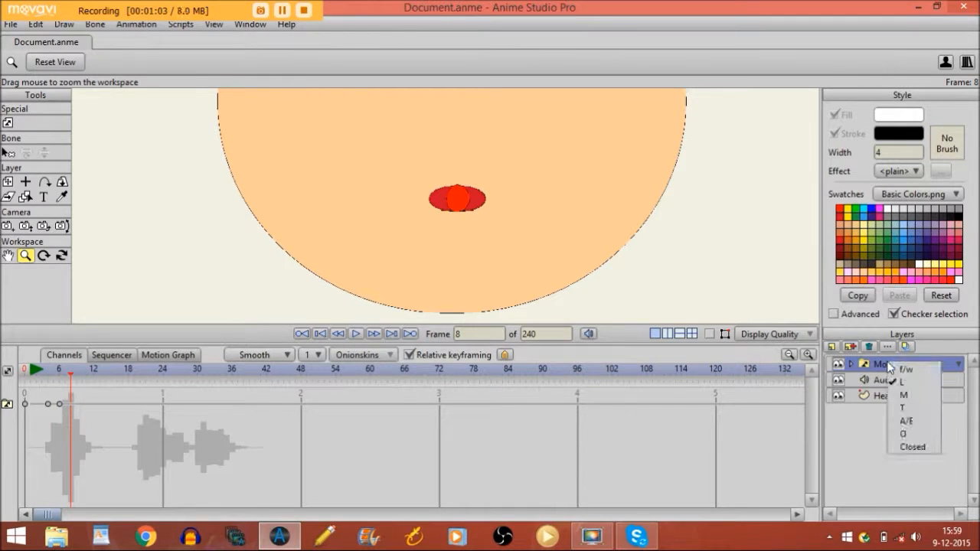
left_click(902, 434)
- Switch the Mouth layer to the Closed shape at frame 12, where the first word ends
key("Right")
key("Right")
key("Right")
key("Right")
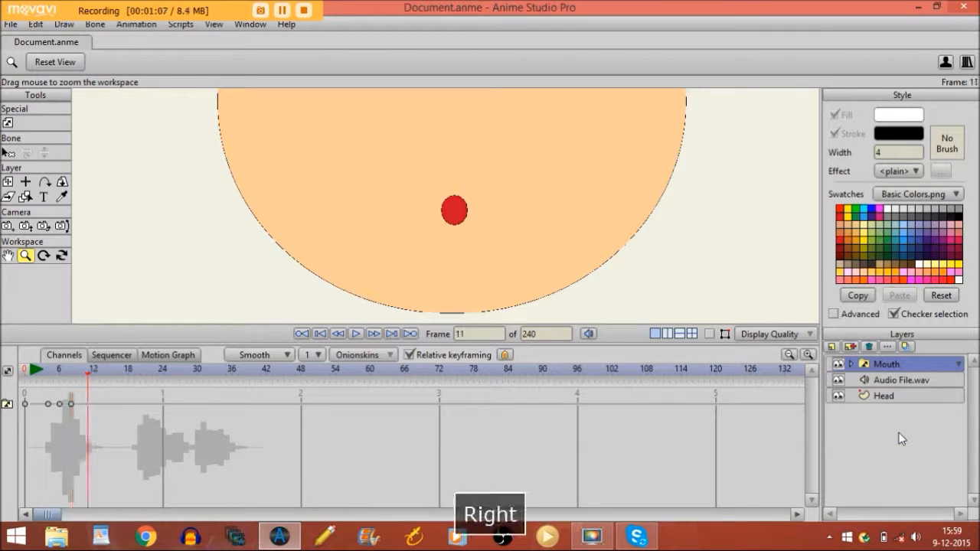
left_click(898, 367)
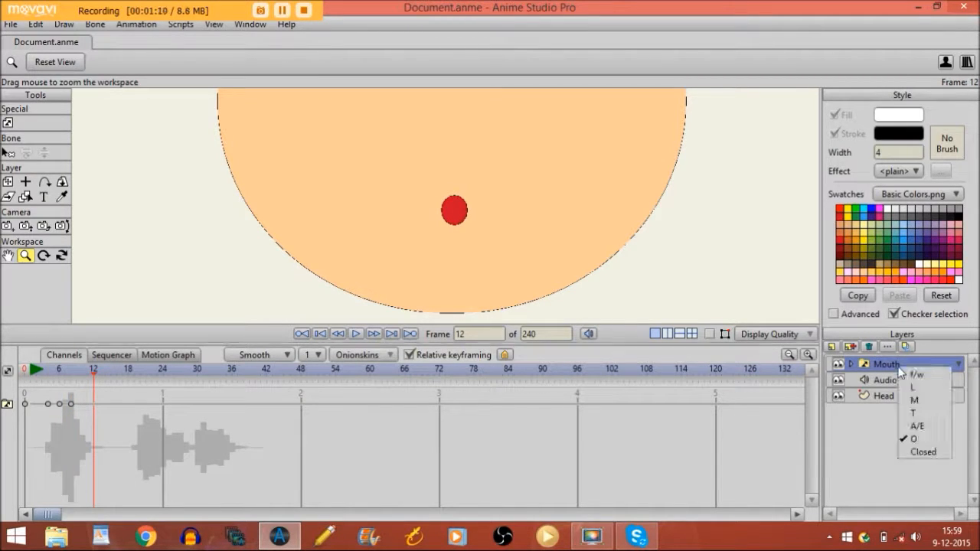
left_click(908, 451)
- Find the start of the second word in the audio and switch the Mouth layer to A/E at frame 19
key("Right")
key("Right")
key("Right")
key("Right")
key("Right")
key("Right")
key("Right")
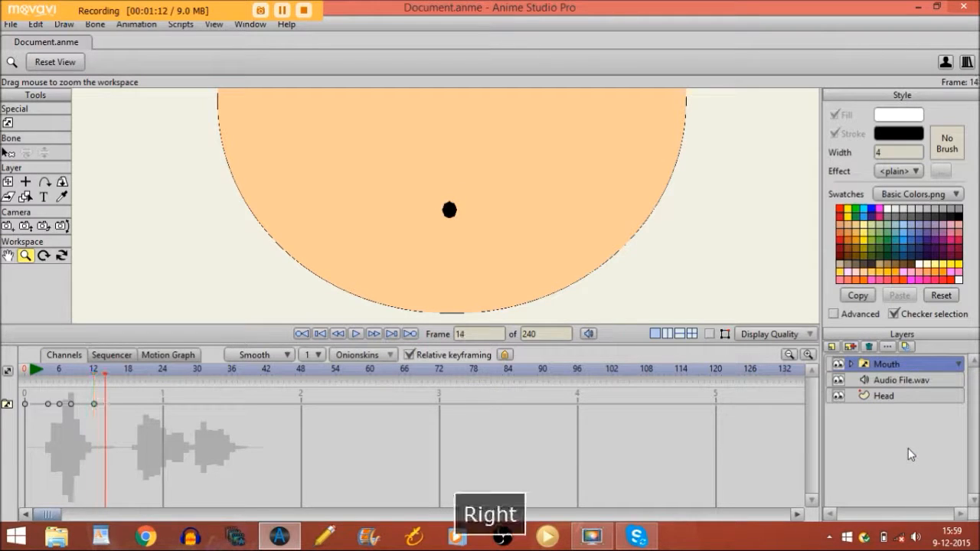
key("Left")
key("Right")
key("Right")
key("Left")
key("Right")
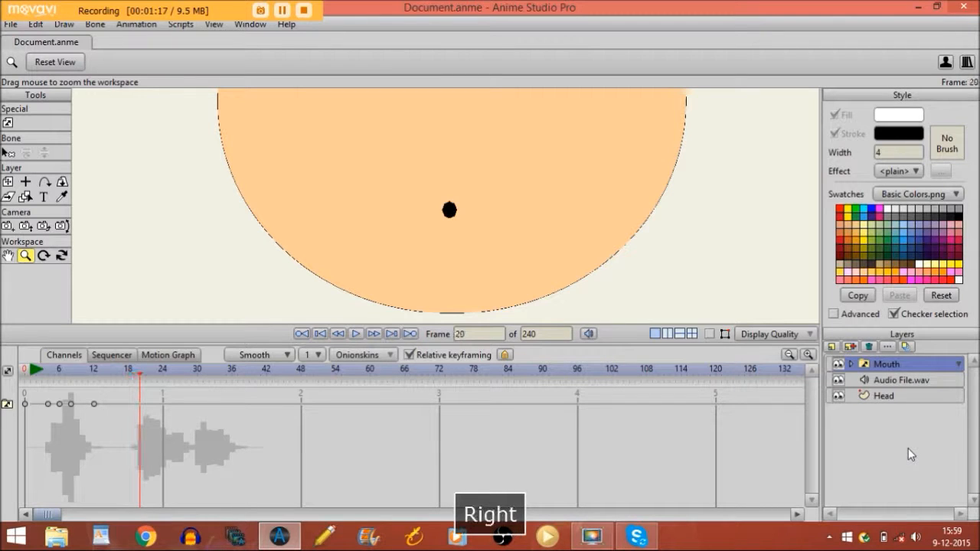
key("Left")
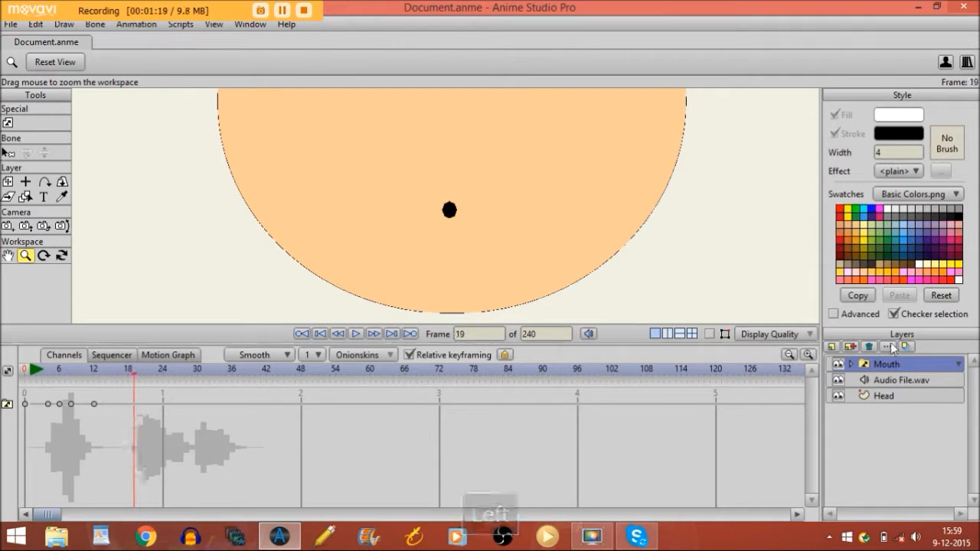
right_click(886, 363)
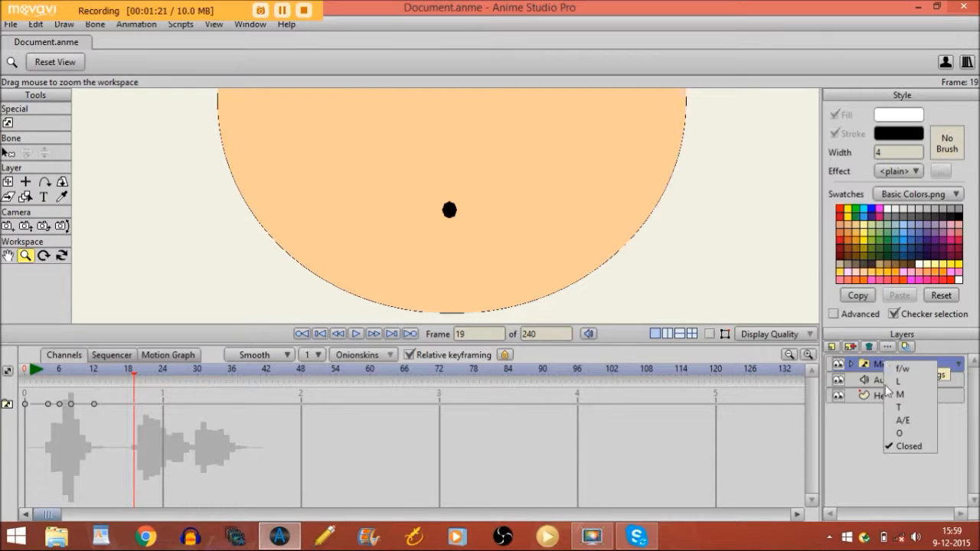
left_click(888, 419)
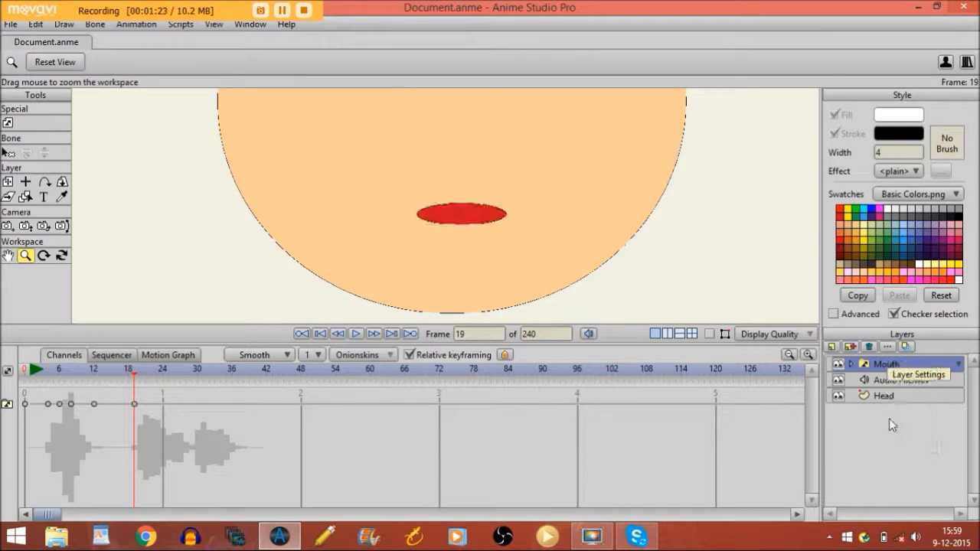
- Switch the Mouth layer to the f/w shape at frame 21
key("Right")
key("Right")
key("Left")
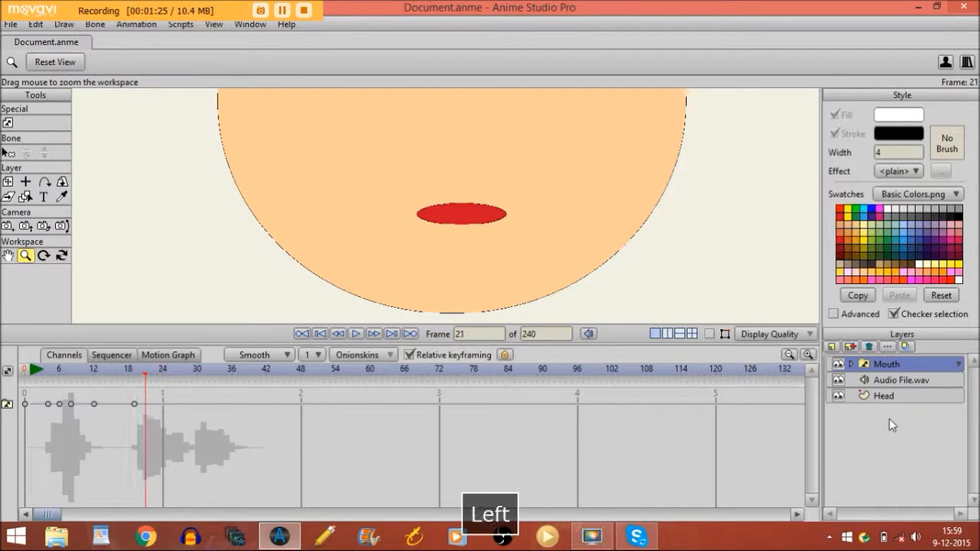
left_click(890, 366)
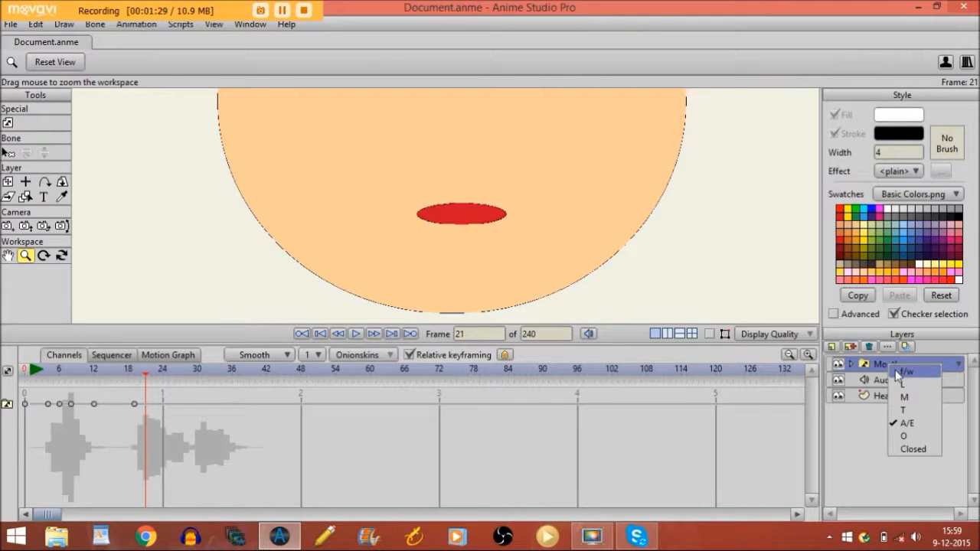
left_click(899, 373)
- Switch the Mouth layer back to the A/E shape at frame 22
key("Right")
key("Right")
key("Left")
key("Right")
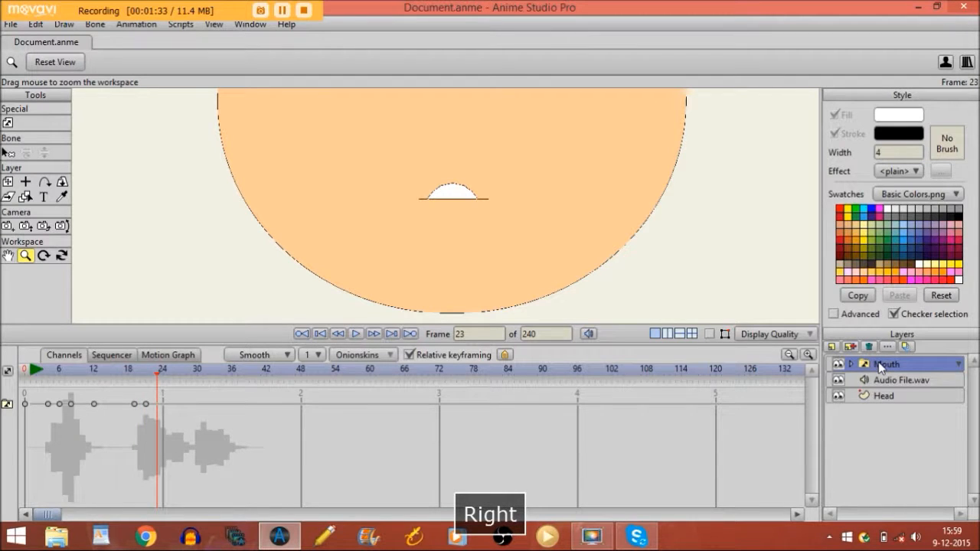
key("Left")
right_click(879, 366)
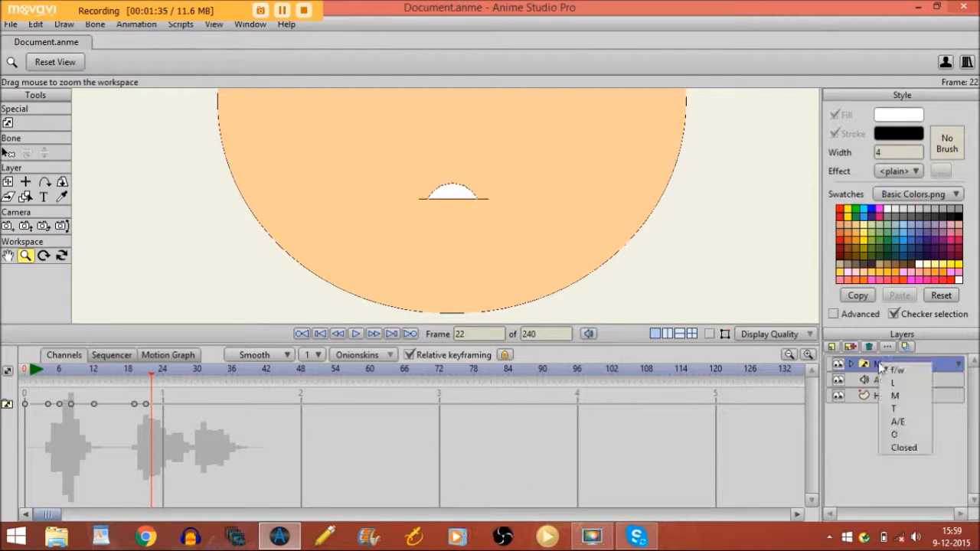
left_click(890, 421)
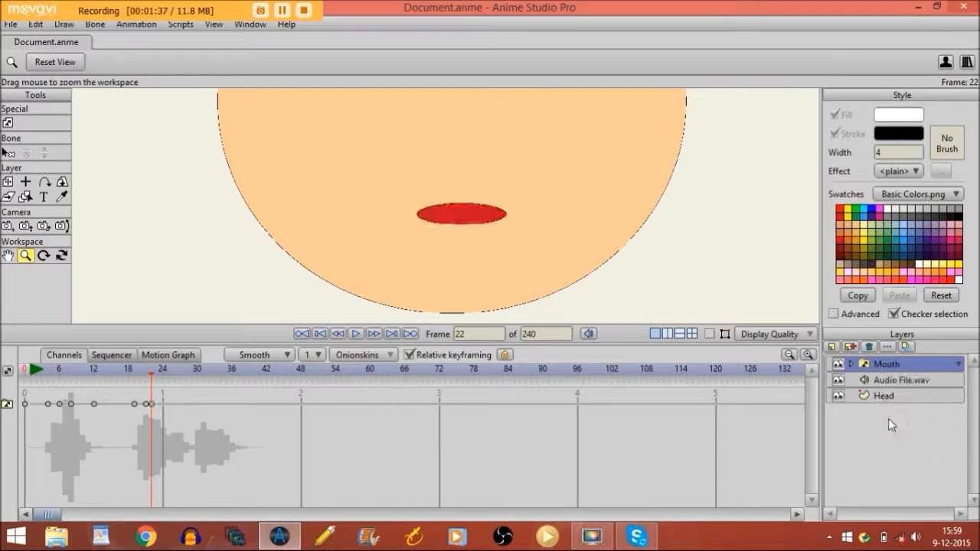
- Switch the Mouth layer to the T shape at frame 24
key("Right")
key("Right")
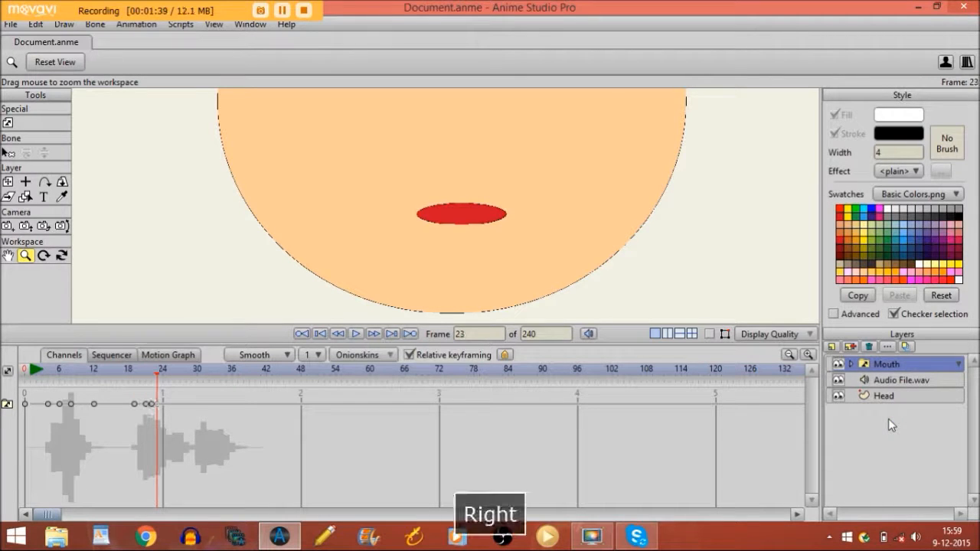
right_click(890, 364)
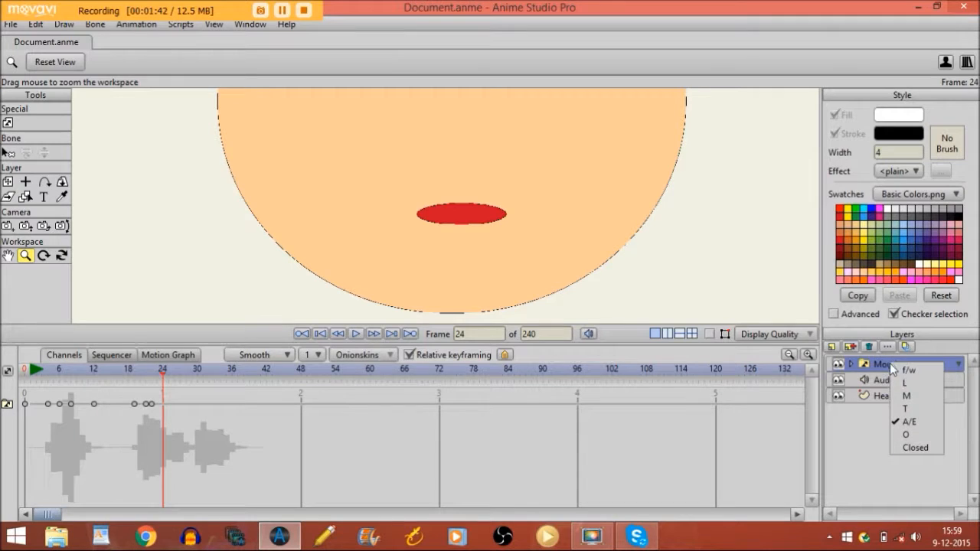
left_click(896, 407)
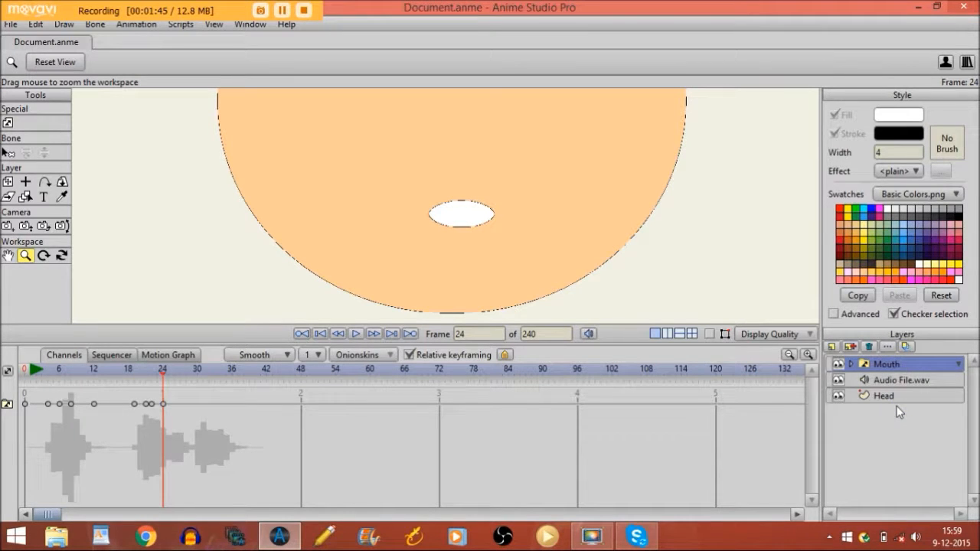
- Switch the Mouth layer to the O shape at frame 26
key("Right")
key("Right")
key("Right")
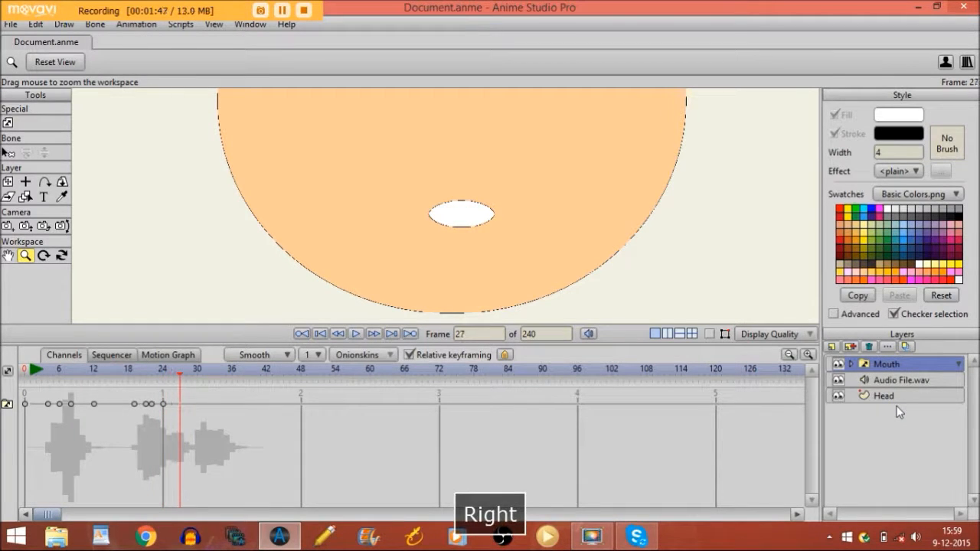
key("Left")
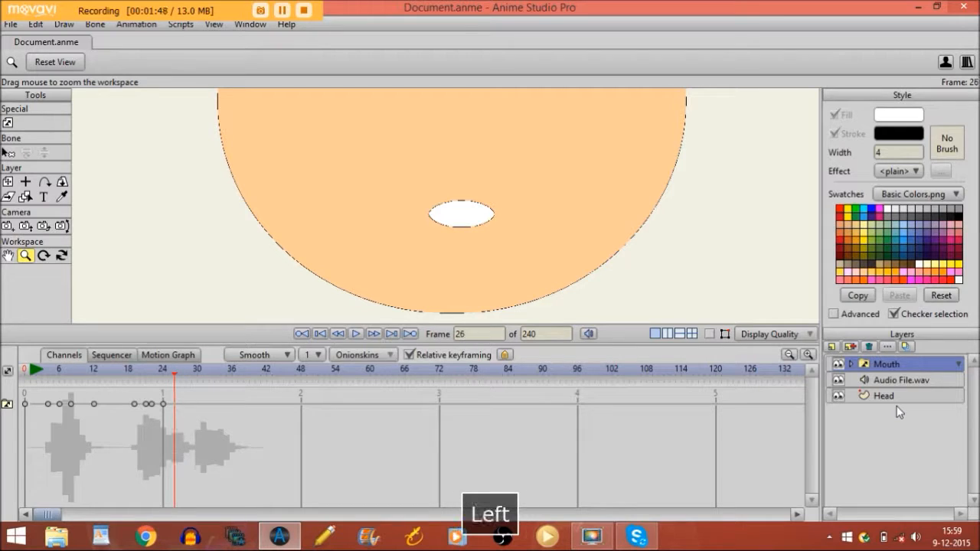
right_click(890, 363)
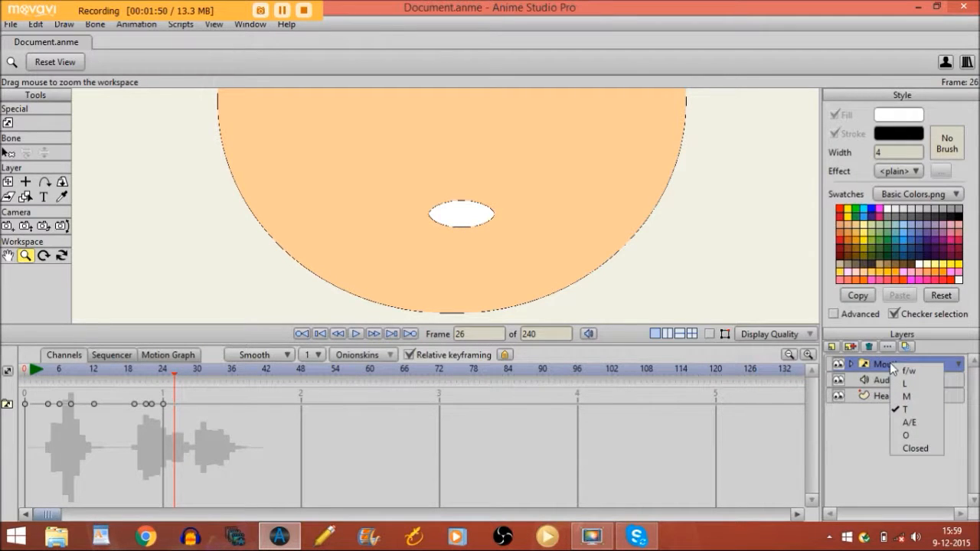
left_click(899, 434)
- Switch the Mouth layer to the T shape at frame 29 and to the O shape at frame 30
key("Right")
key("Right")
key("Right")
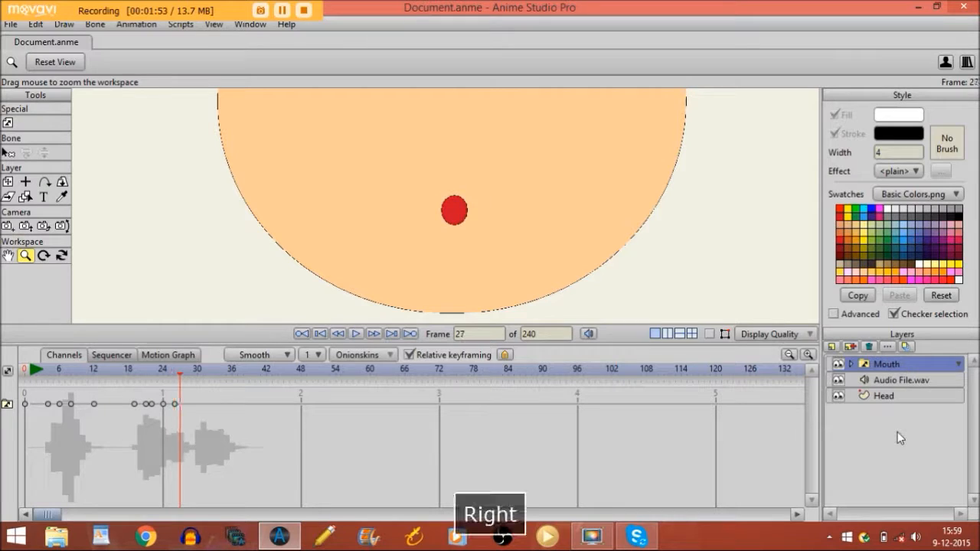
left_click(895, 362)
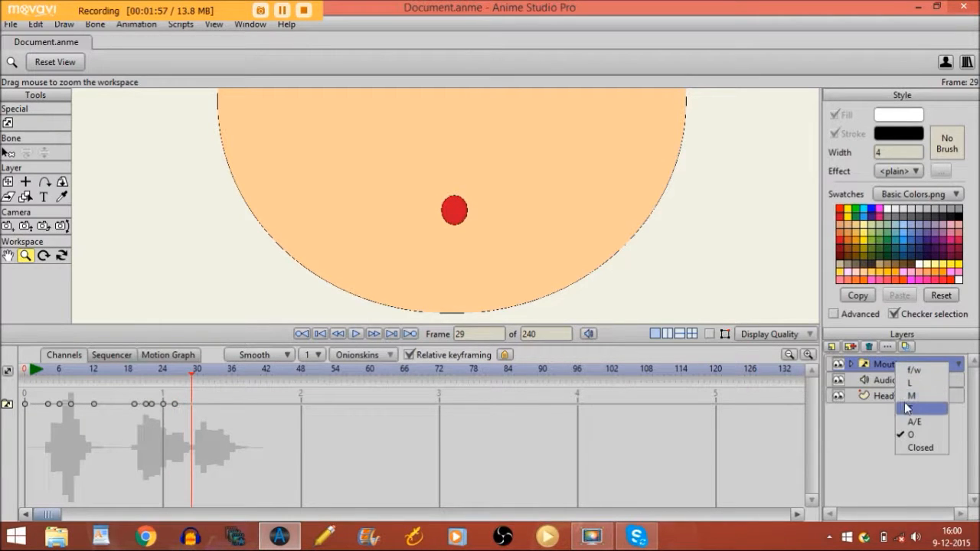
left_click(906, 408)
key("Right")
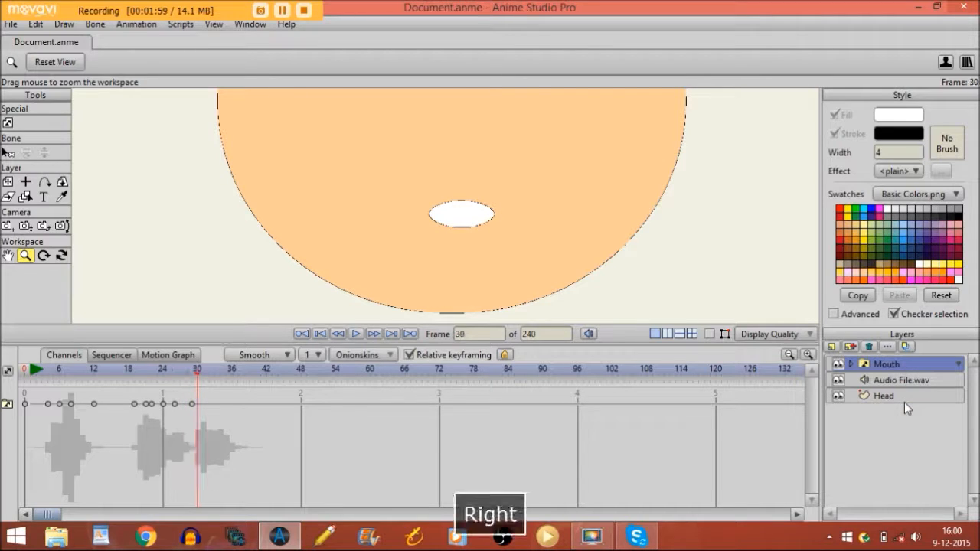
left_click(890, 360)
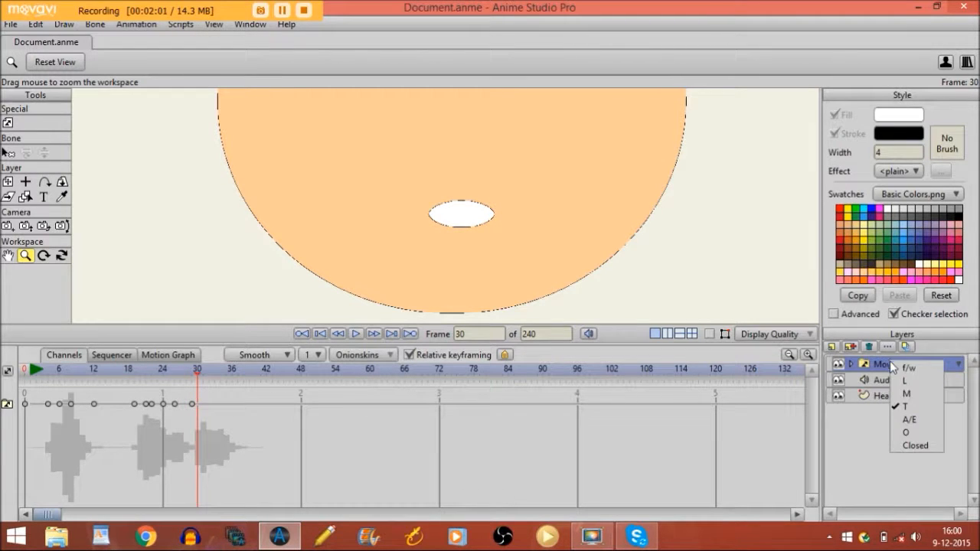
left_click(900, 433)
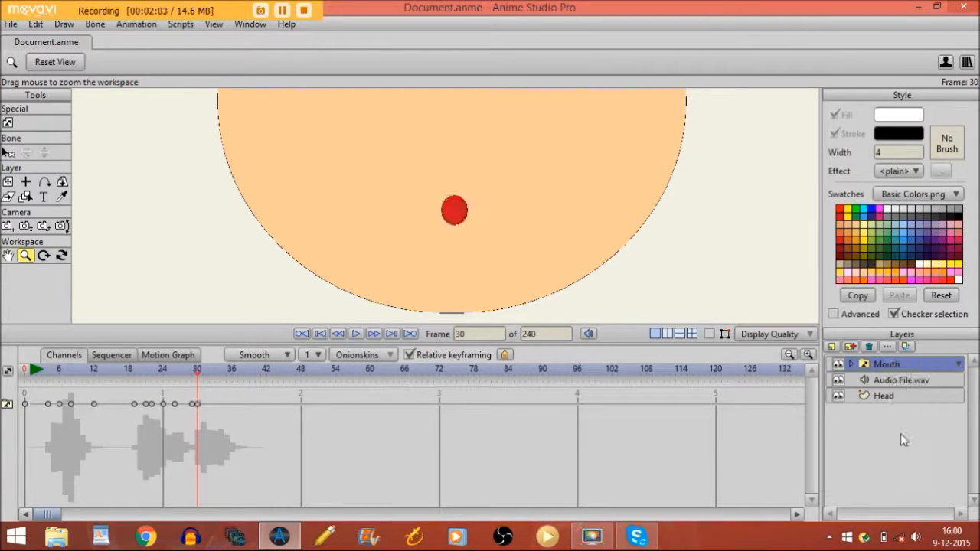
- Switch the Mouth layer to the A/E shape at frame 33
key("Right")
key("Right")
key("Right")
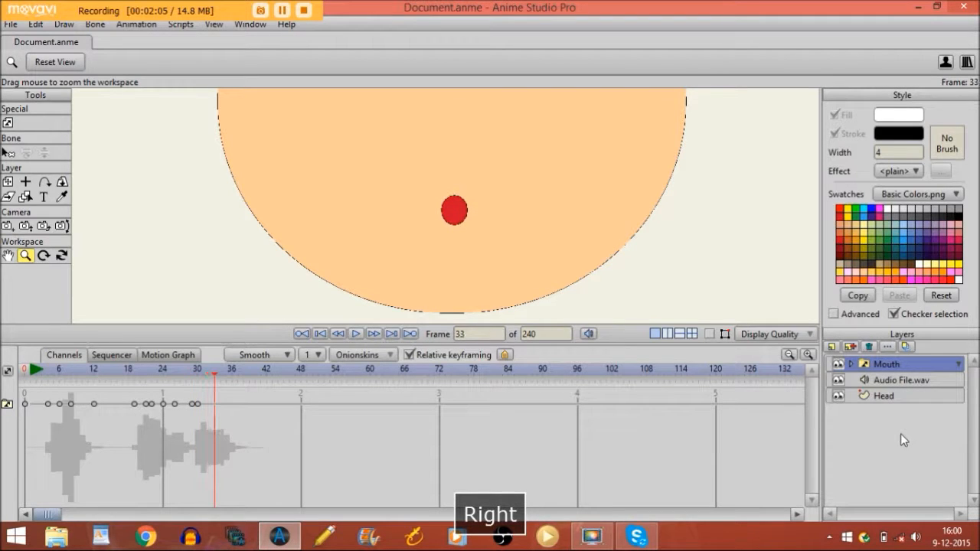
left_click(892, 365)
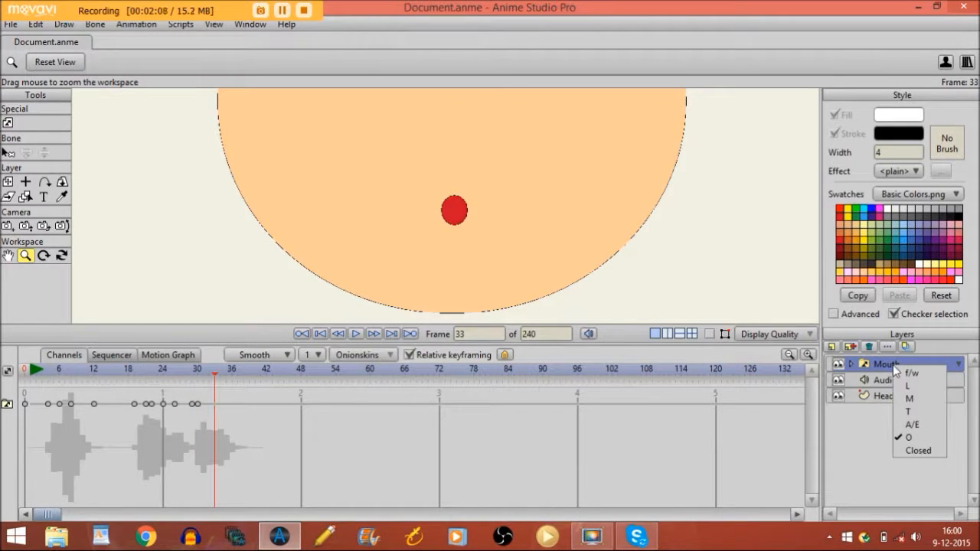
left_click(906, 425)
- Switch the Mouth layer to the T shape at frame 36, near the end of the audio
key("Right")
key("Right")
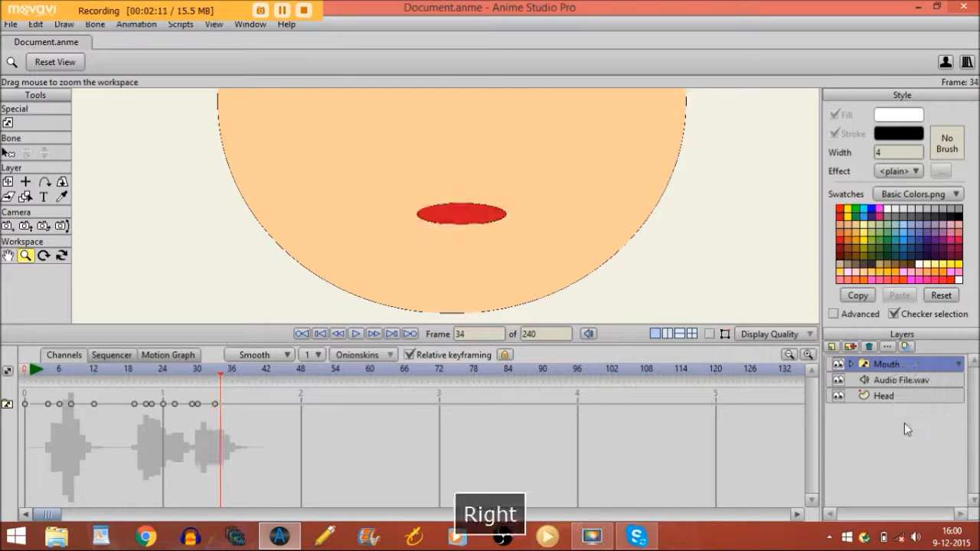
key("Right")
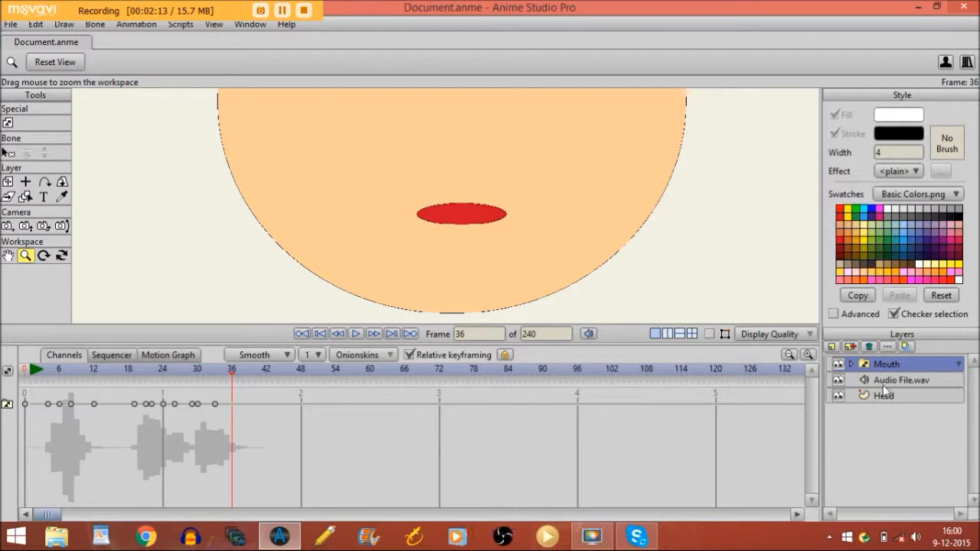
left_click(879, 364)
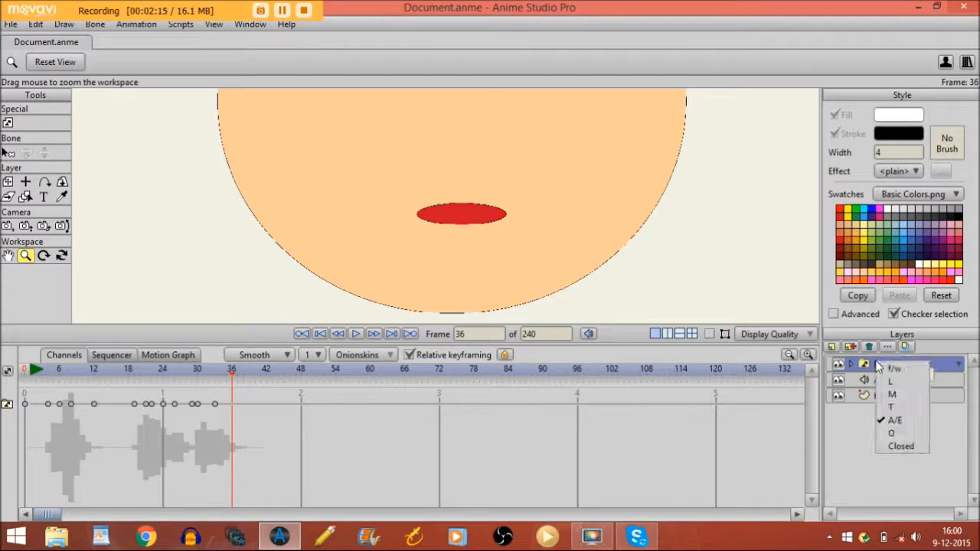
left_click(895, 409)
- Switch the Mouth layer to the Closed shape at frame 38, play back the lip-sync, and rewind to frame 0
key("Right")
key("Right")
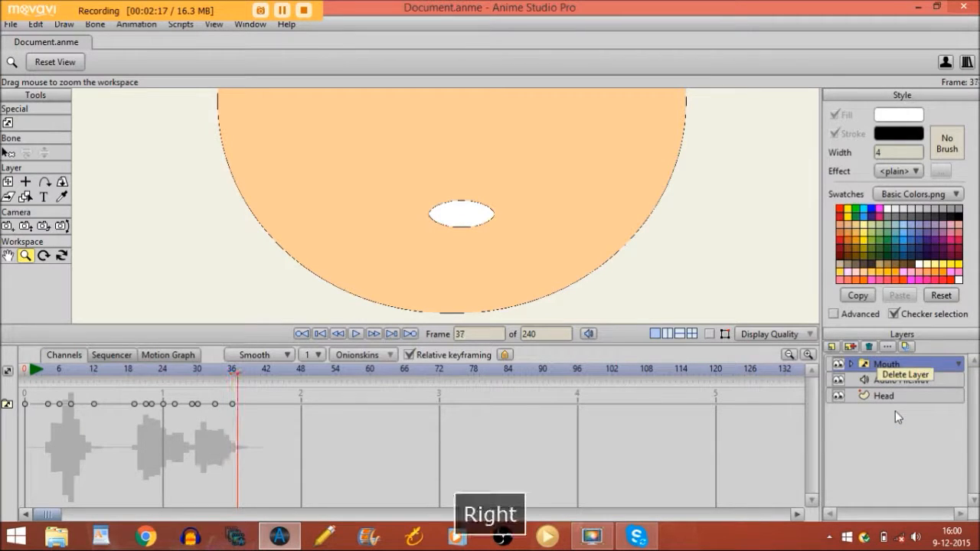
left_click(887, 365)
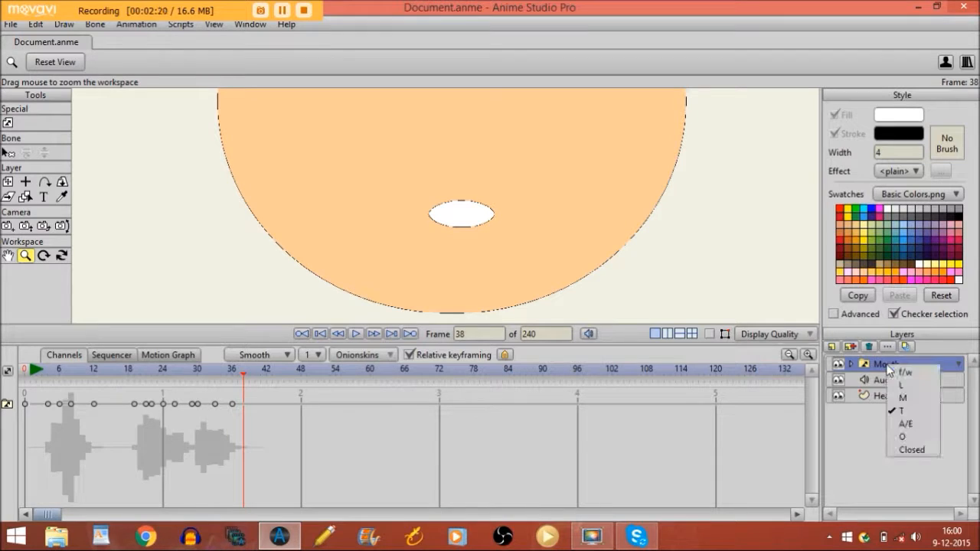
left_click(901, 451)
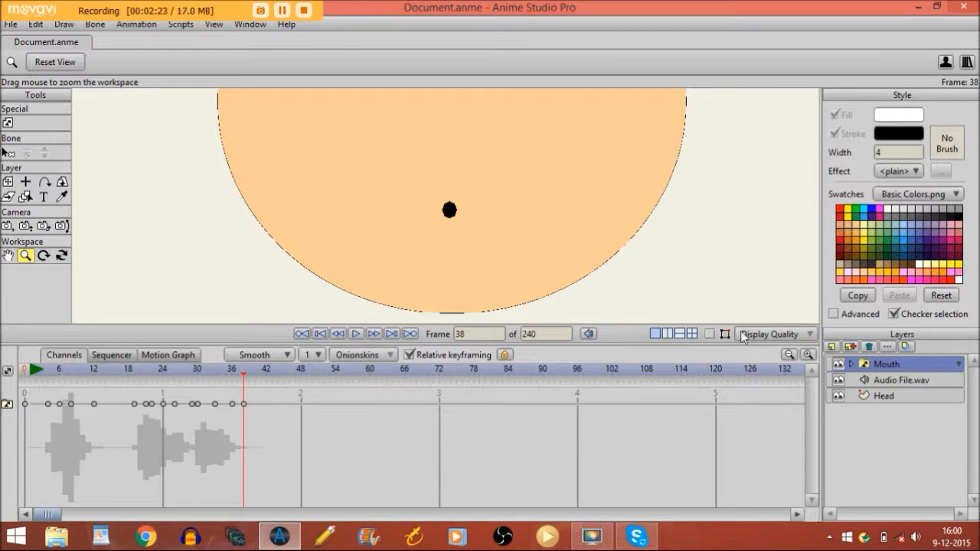
left_click(31, 373)
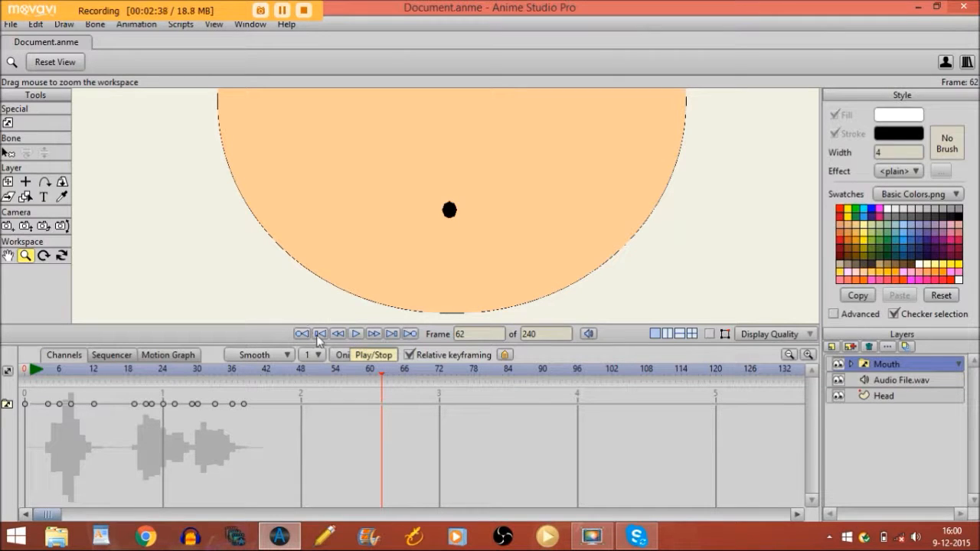
left_click(317, 334)
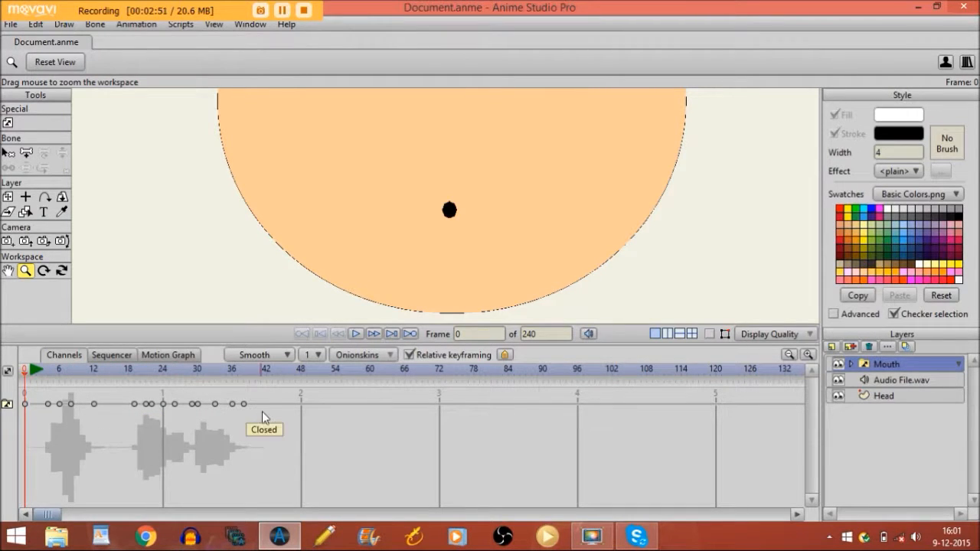
- Delete all of the Mouth layer's switch keyframes from the timeline and hide the layer
left_click_drag(260, 414, 7, 404)
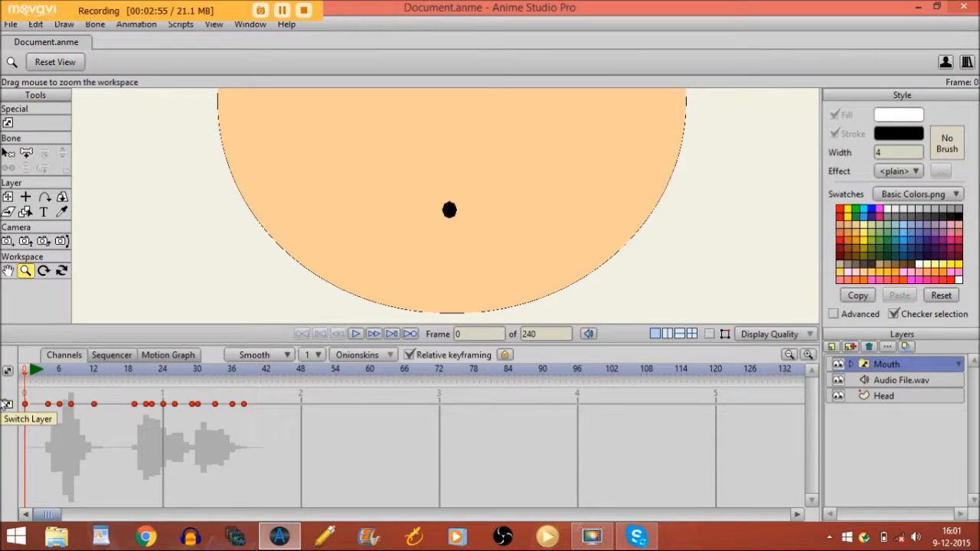
key("Delete")
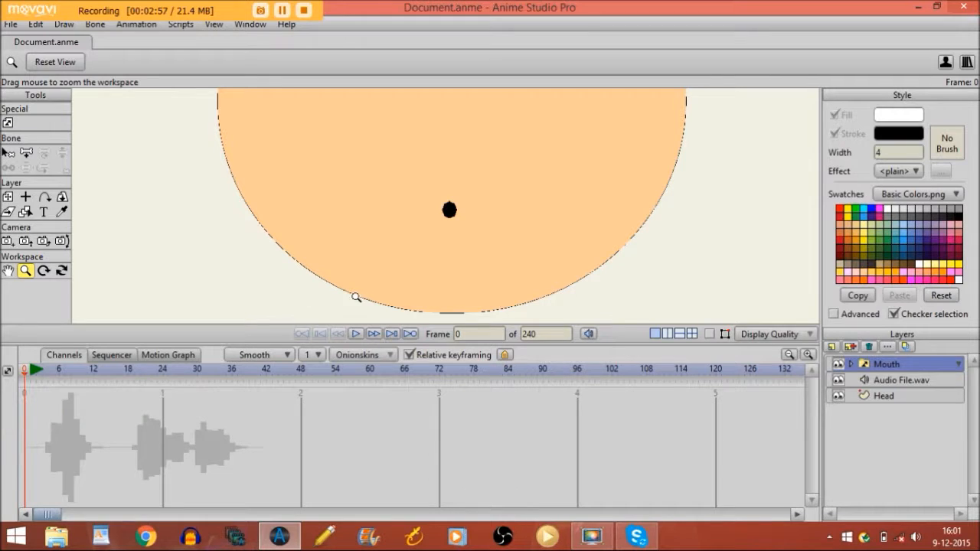
left_click(839, 366)
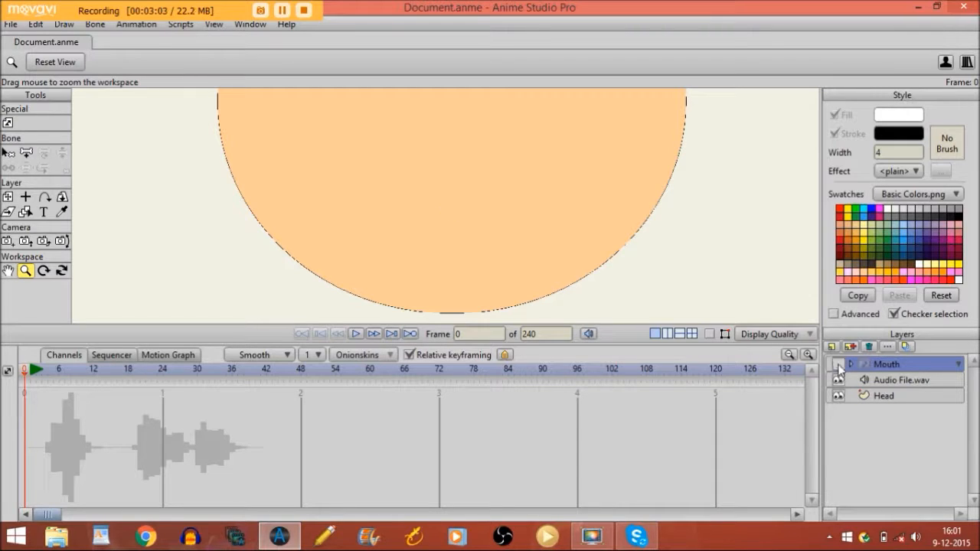
- Add a new bone layer named Mouth above the hidden switch layer
left_click(830, 347)
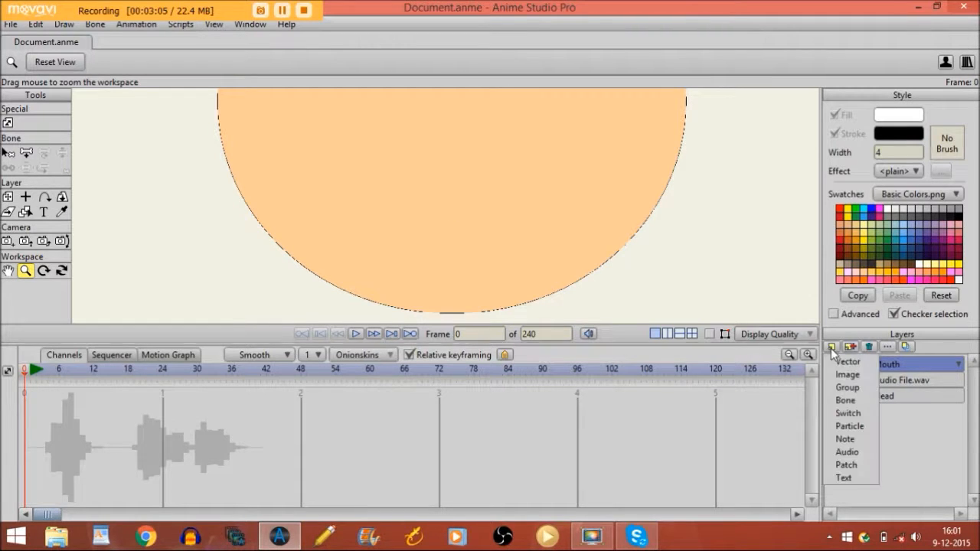
left_click(842, 399)
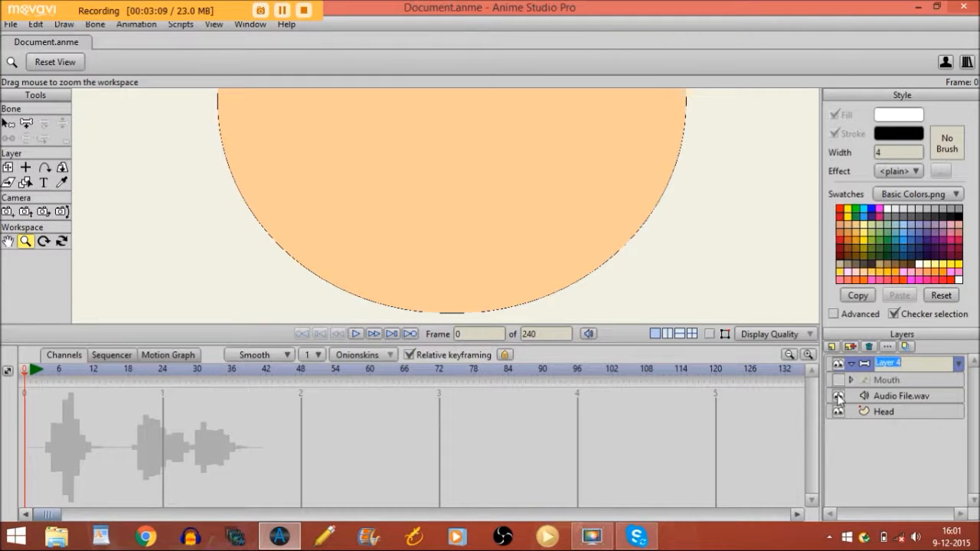
key("Caps_Lock")
type("M")
key("Caps_Lock")
type("ou")
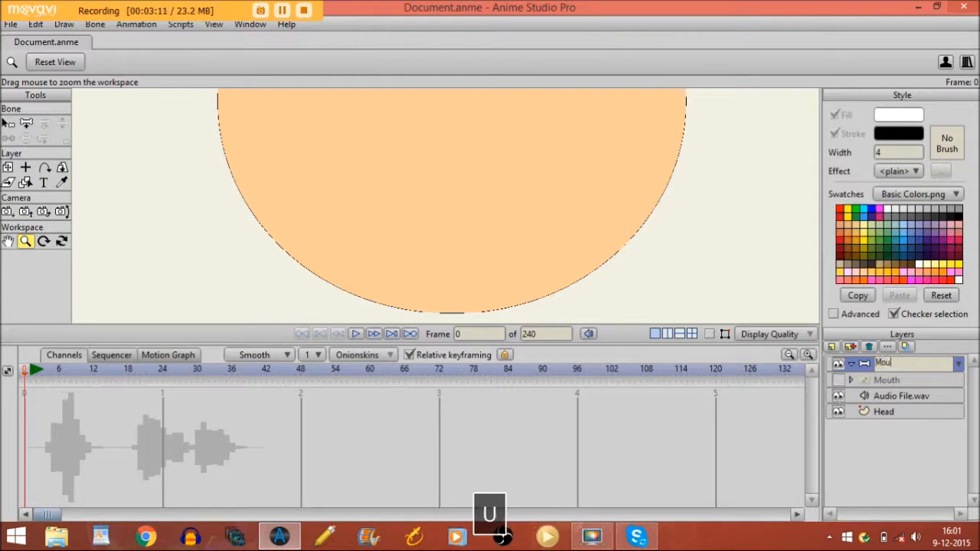
type("th")
key("Return")
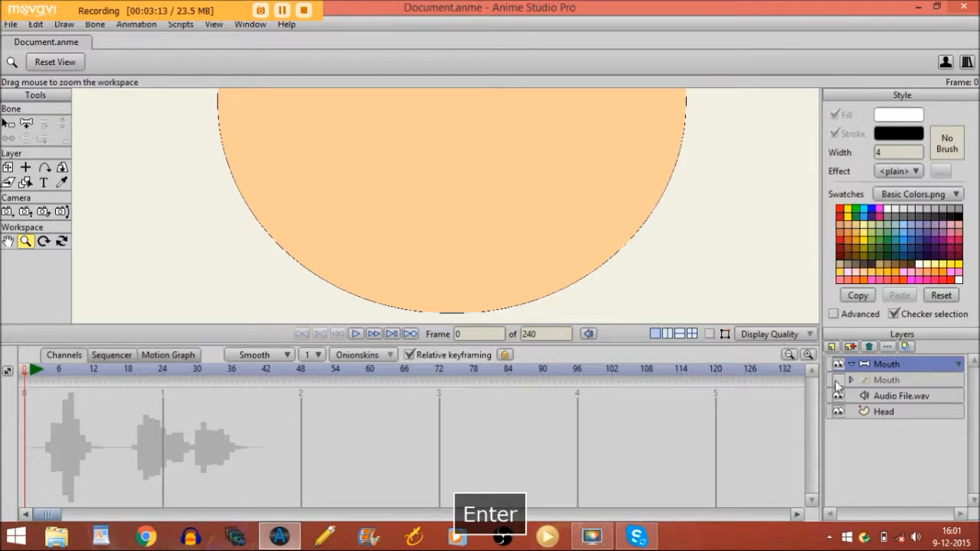
- Add a vector layer named Mouth and place it inside the Mouth bone layer
left_click(831, 346)
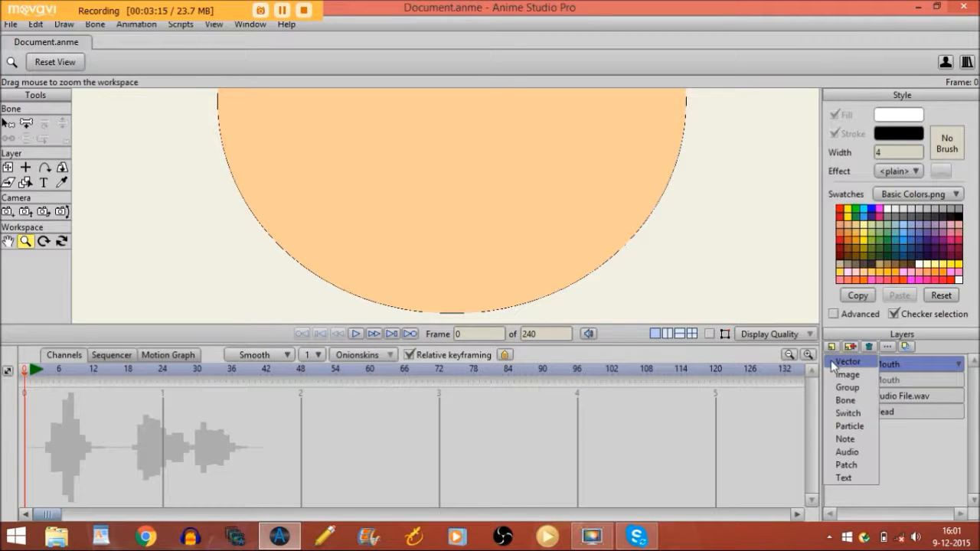
left_click(833, 363)
type("Mouth")
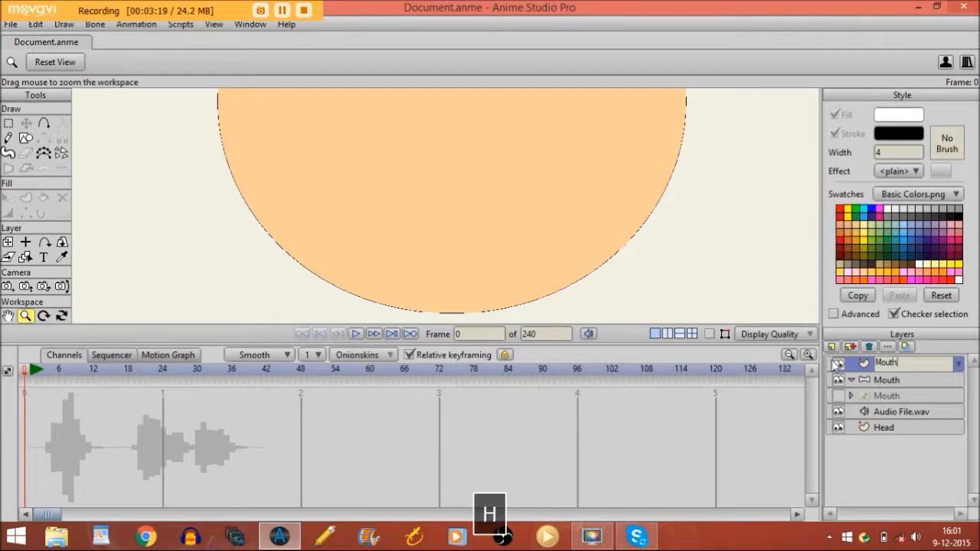
key("Return")
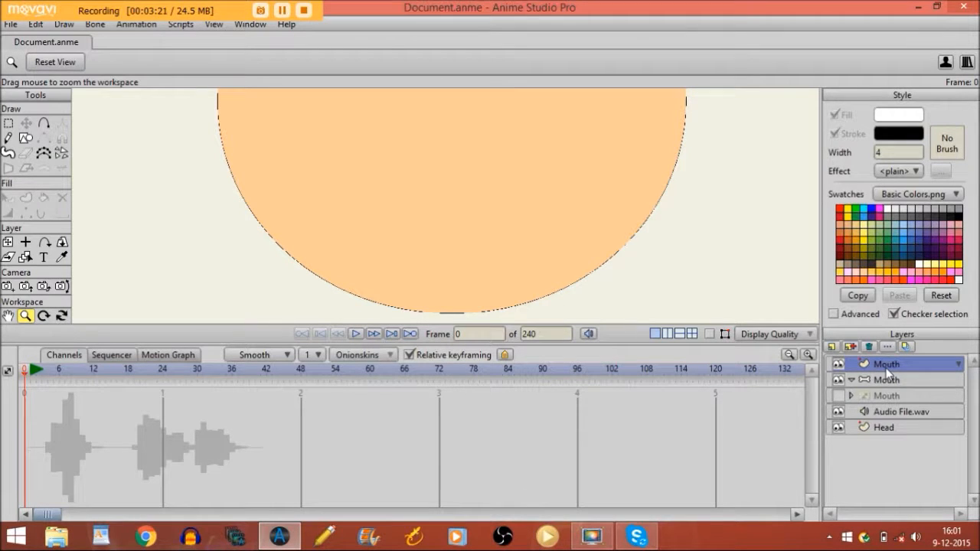
left_click_drag(886, 370, 882, 380)
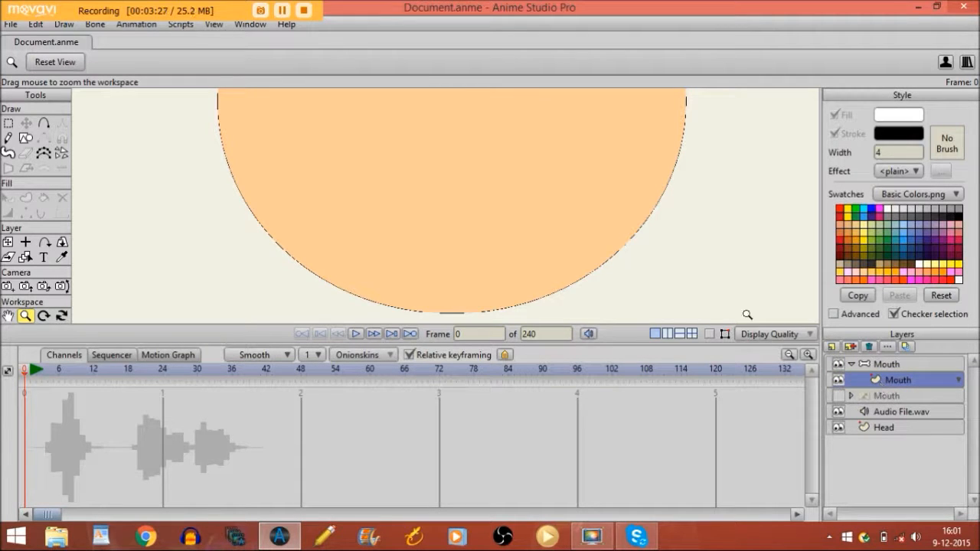
- Draw a small white-filled oval with stroke width 1 on the lower face as the mouth shape
left_click(25, 138)
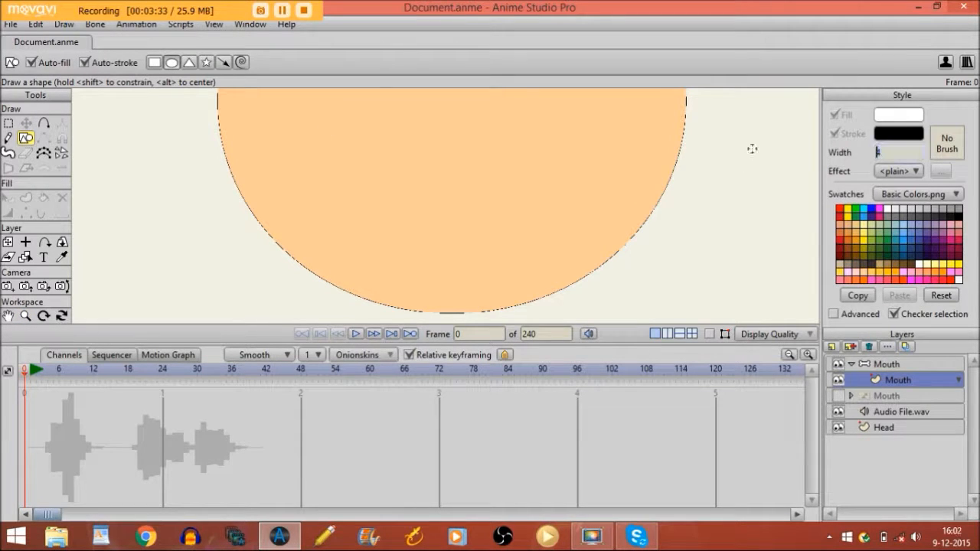
type("1")
key("Return")
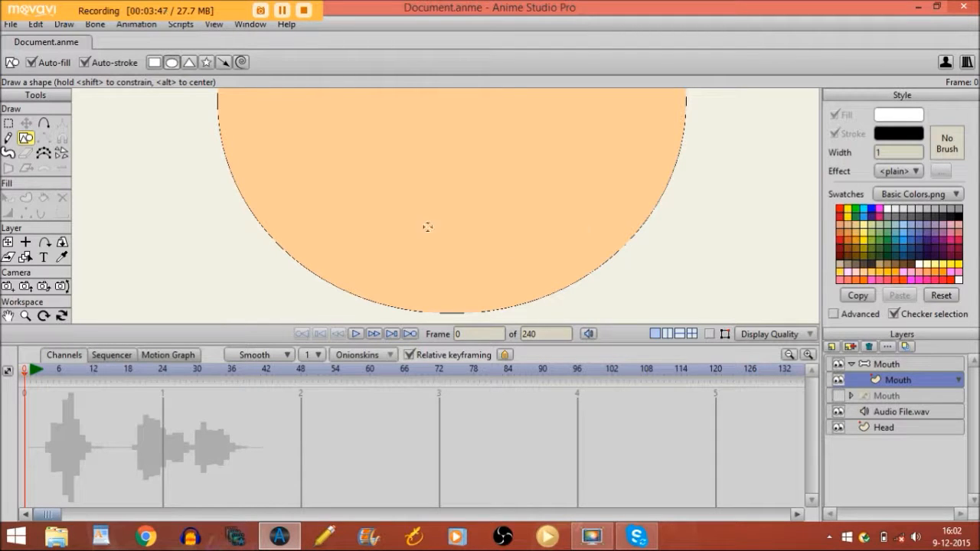
left_click_drag(422, 196, 486, 233)
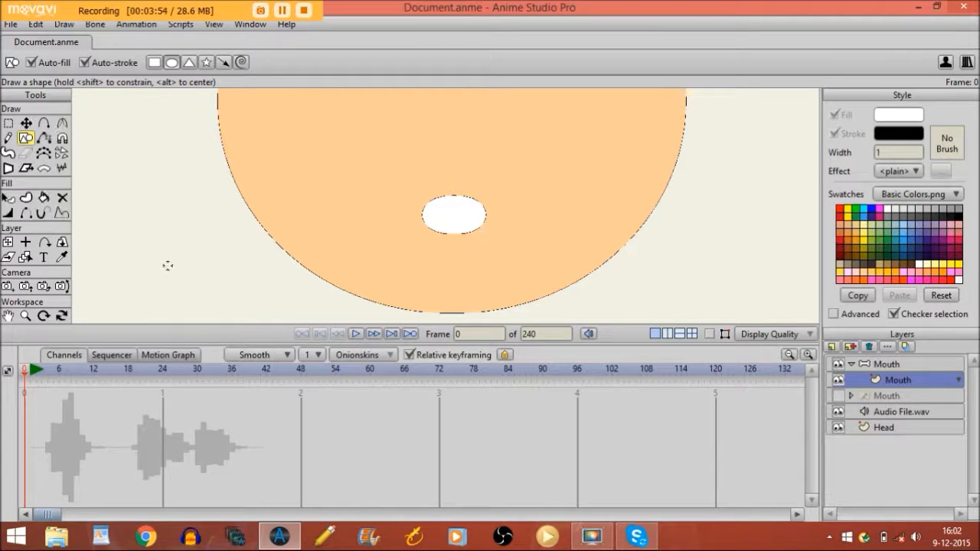
- Add a vector layer named Inside mouth above the Mouth vector layer in the bone group
left_click(26, 315)
left_click_drag(327, 253, 273, 271)
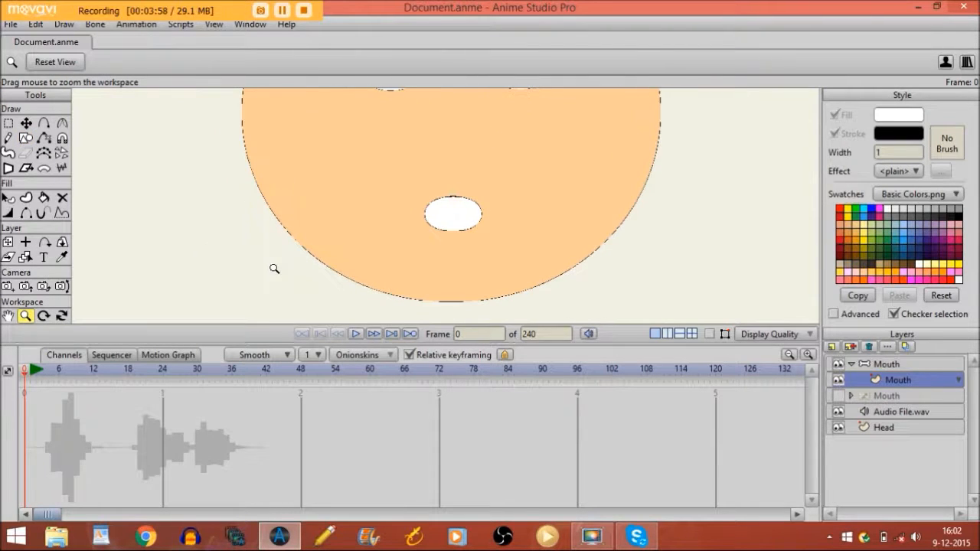
left_click(832, 347)
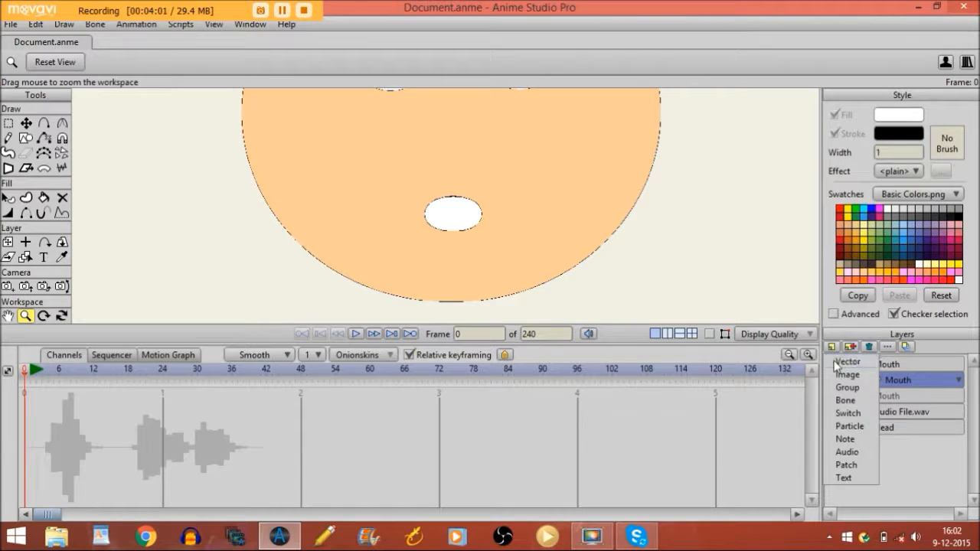
left_click(834, 362)
key("Caps_Lock")
type("Inside mouth")
key("Return")
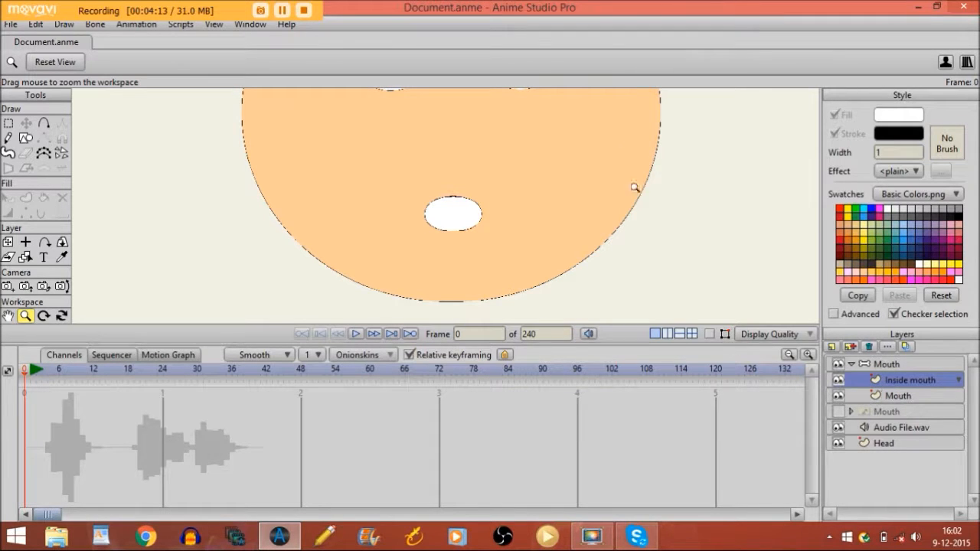
- Draw a large black oval covering the mouth and a small red oval tongue near its centre
left_click(27, 137)
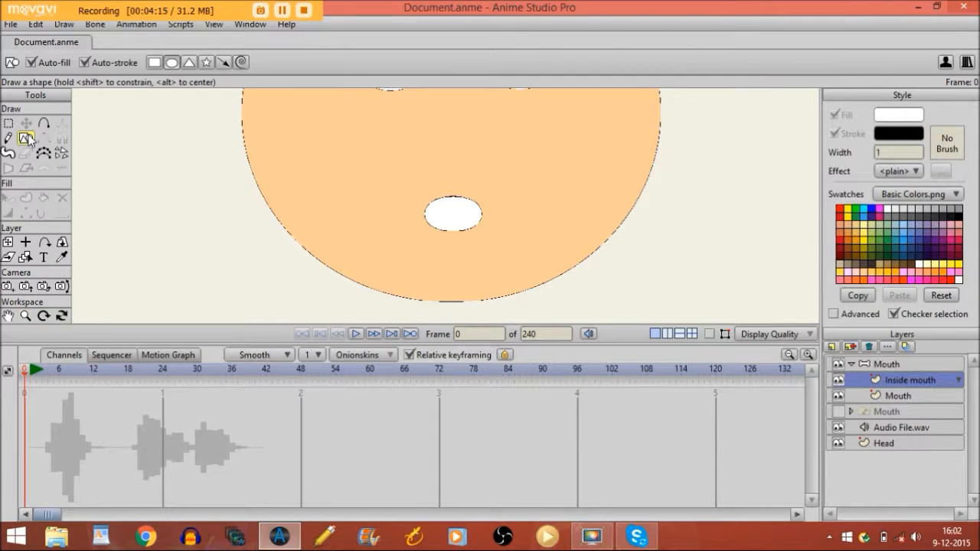
left_click(959, 218)
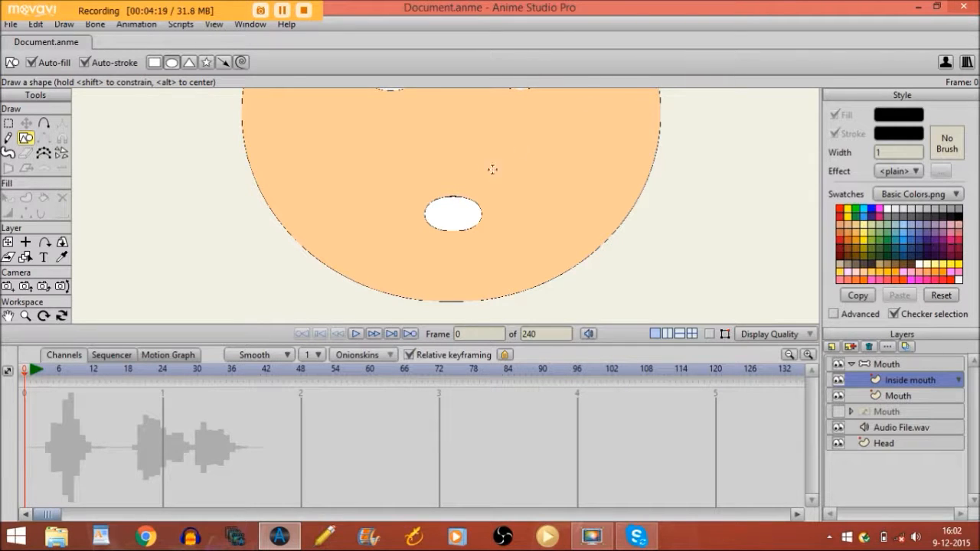
left_click_drag(353, 152, 564, 285)
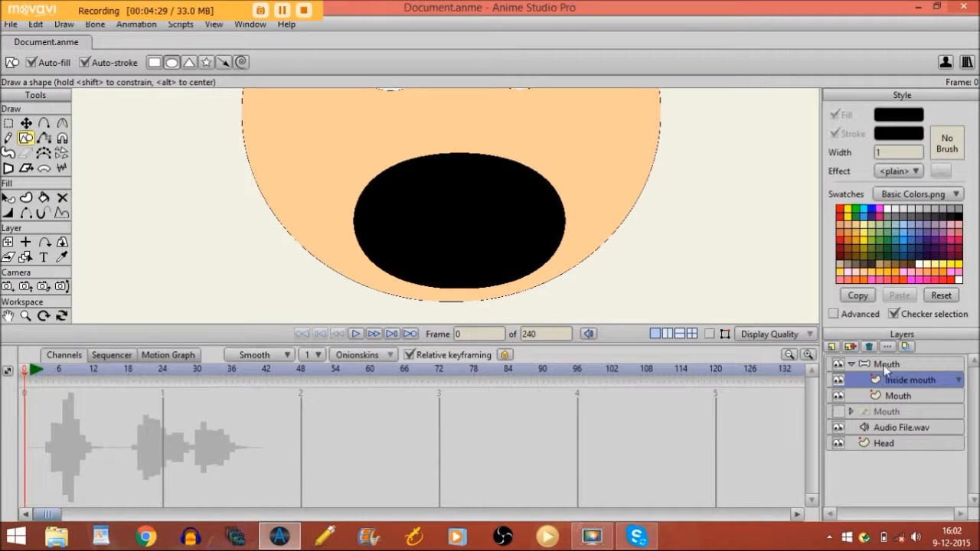
left_click(840, 211)
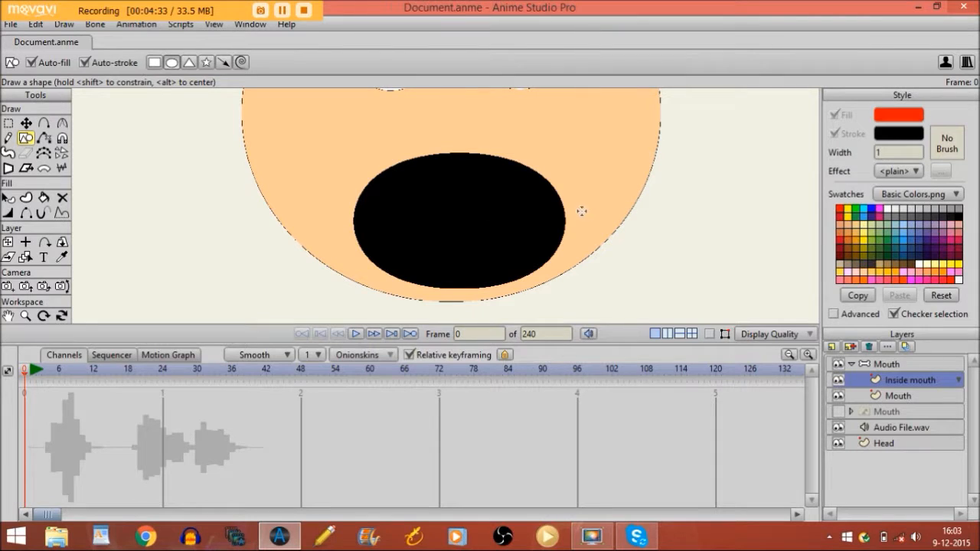
mouse_move(442, 222)
left_mouse_down()
mouse_move(464, 256)
mouse_move(479, 255)
left_mouse_up()
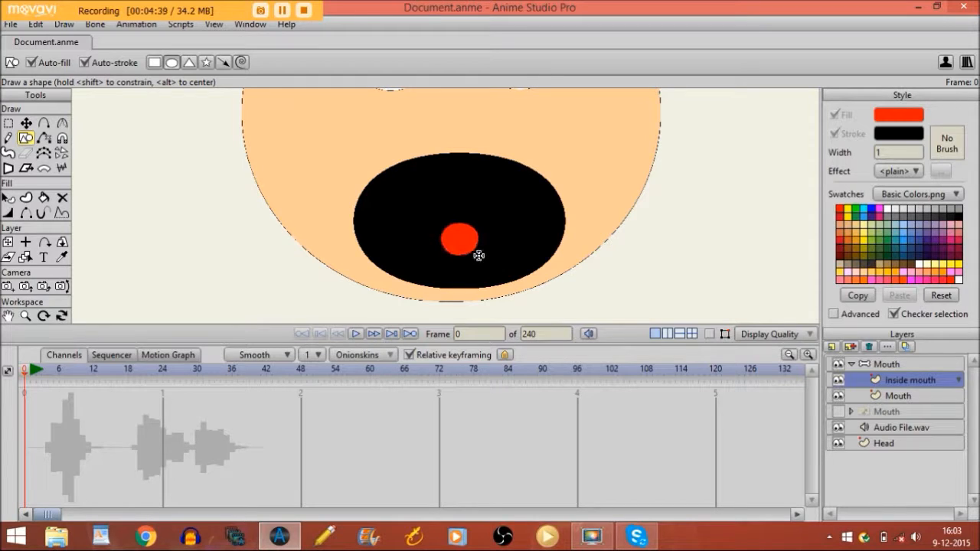
- Draw two white rectangles as the lower and upper teeth, overlapping the bottom and top of the red tongue
left_click(889, 208)
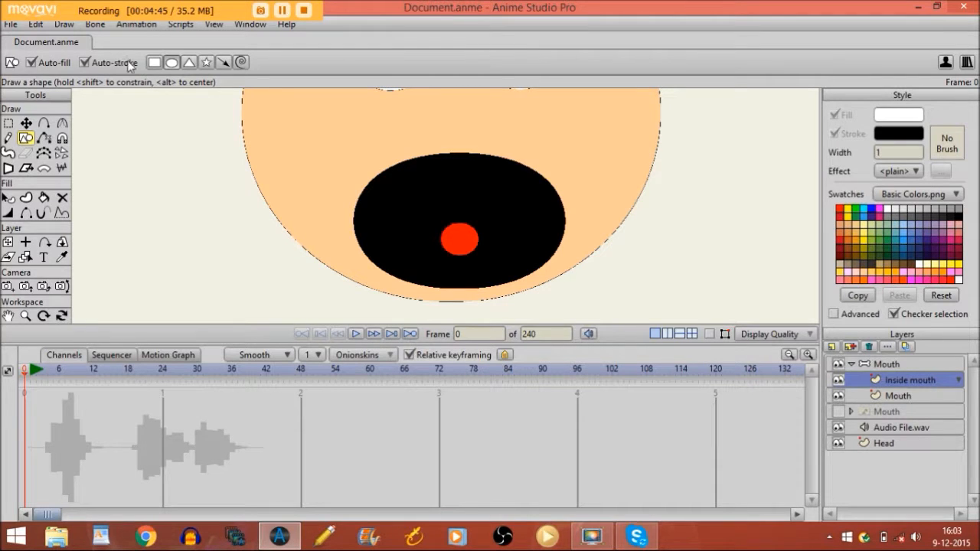
left_click(154, 63)
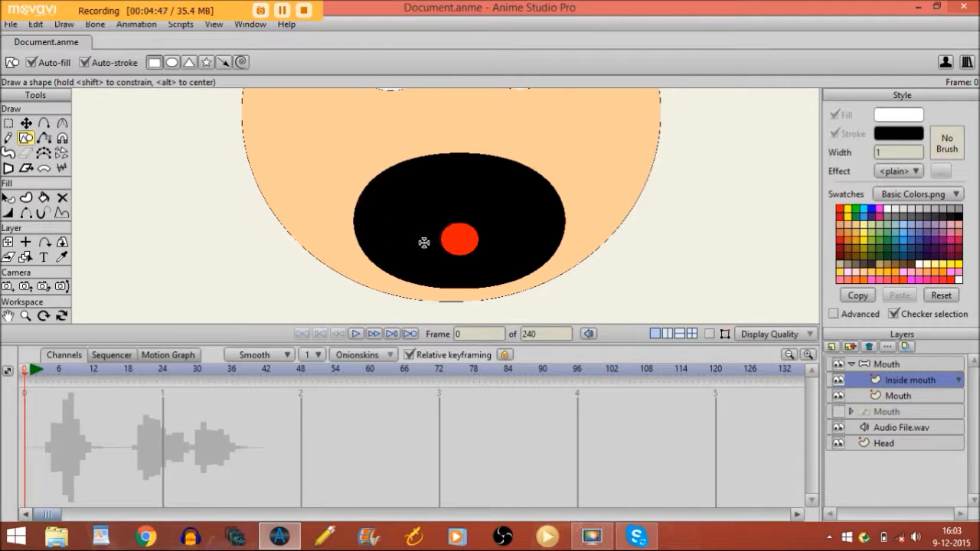
left_click_drag(425, 243, 495, 265)
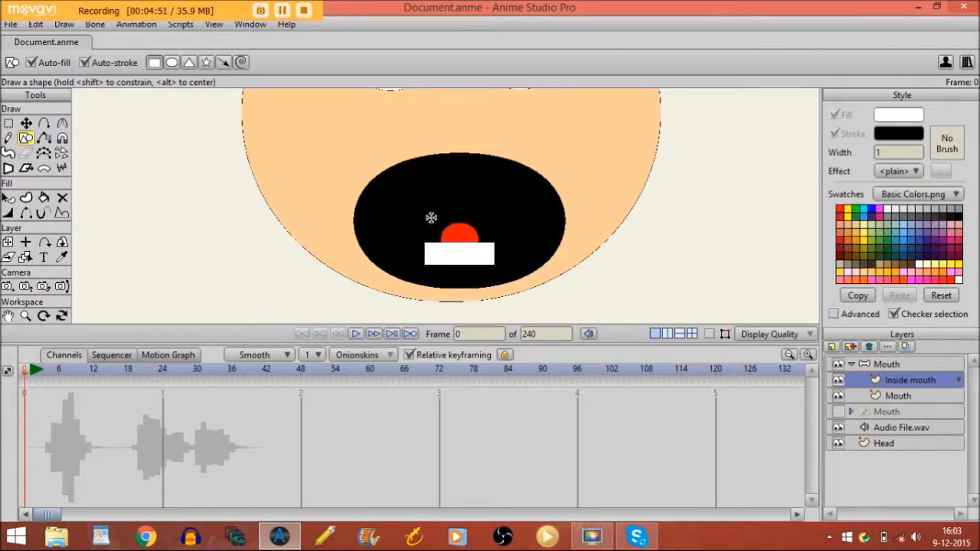
left_click_drag(425, 210, 494, 229)
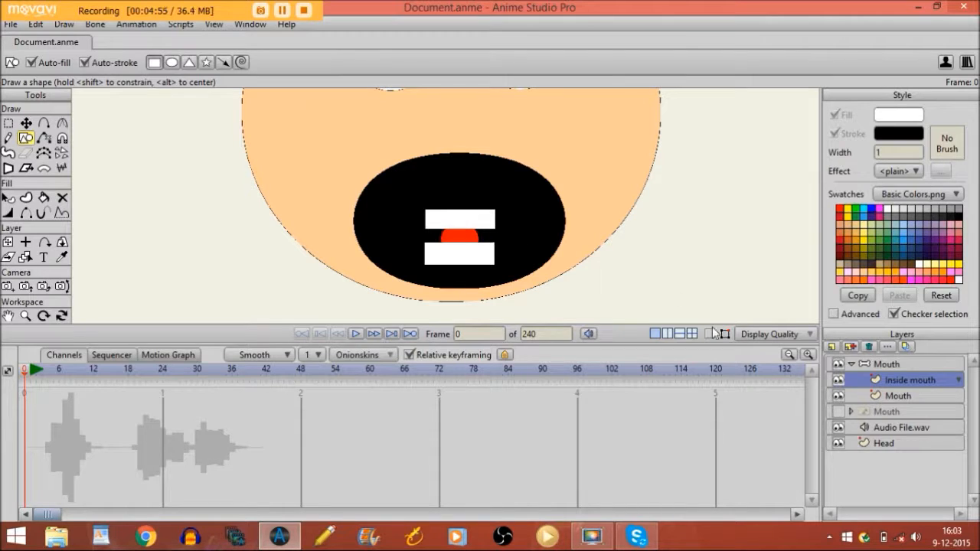
- Move the whole Inside mouth layer slightly up and left so the tongue and teeth sit over the Mouth oval
left_click(893, 395)
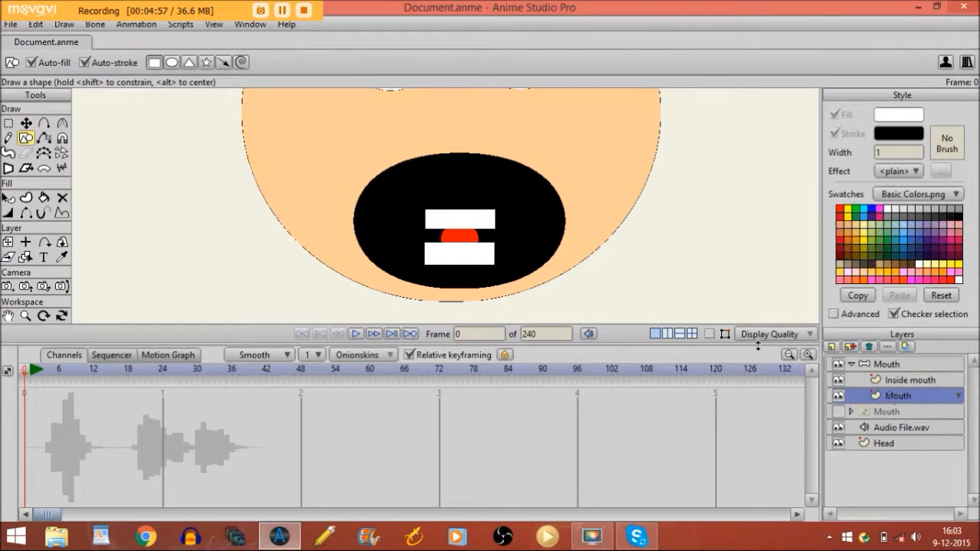
left_click(709, 333)
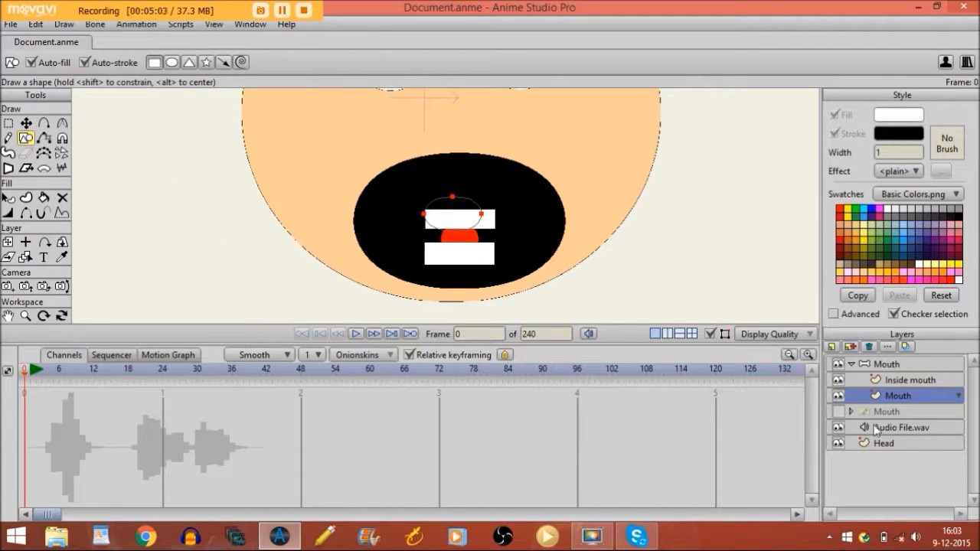
left_click(863, 382)
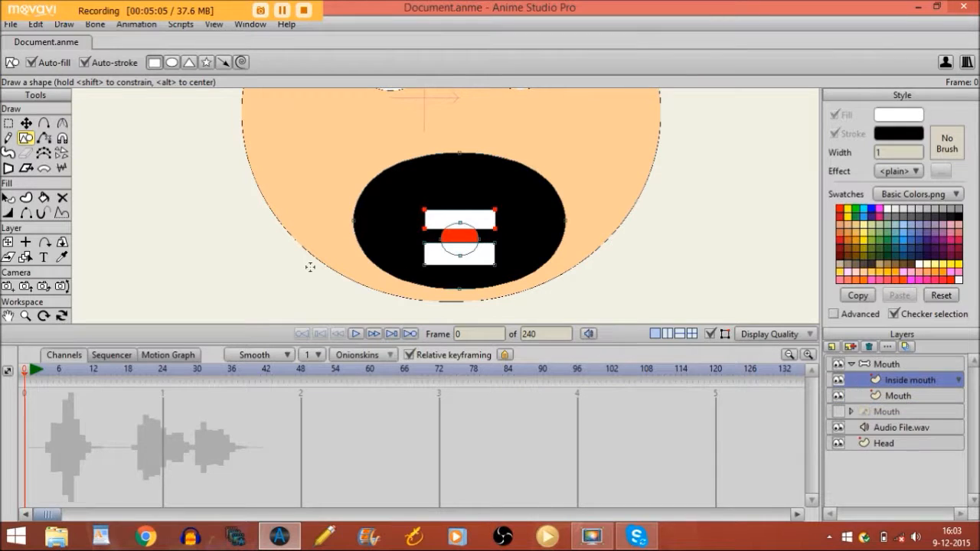
left_click(8, 242)
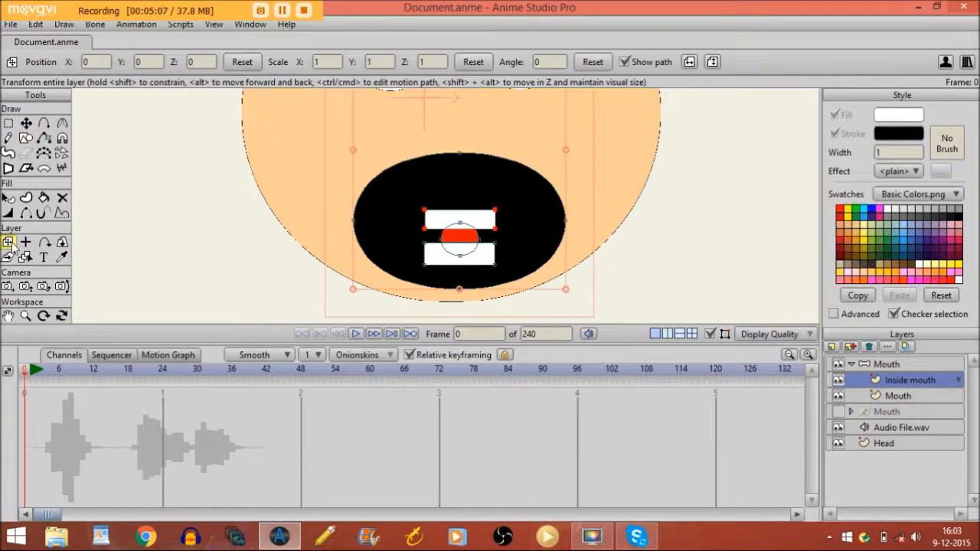
left_click_drag(501, 191, 498, 171)
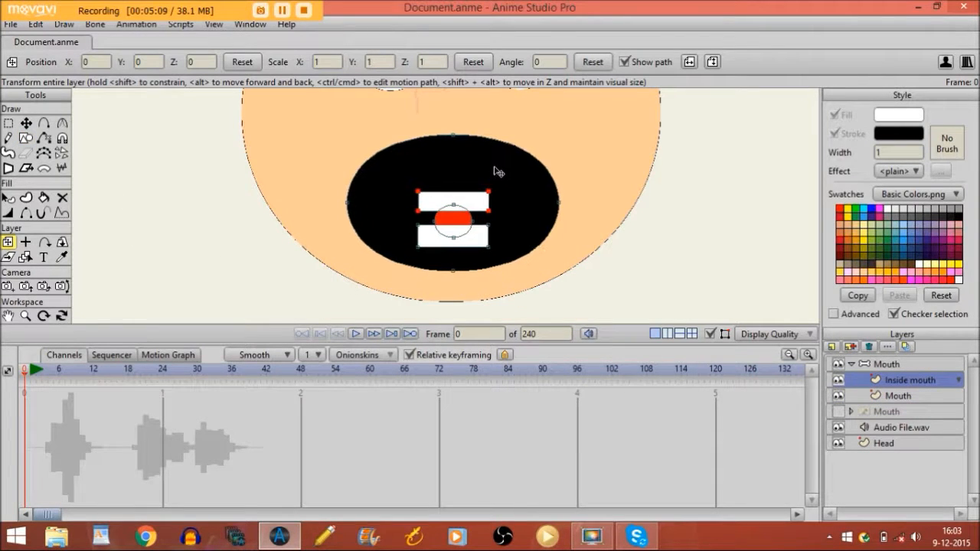
left_click(877, 395)
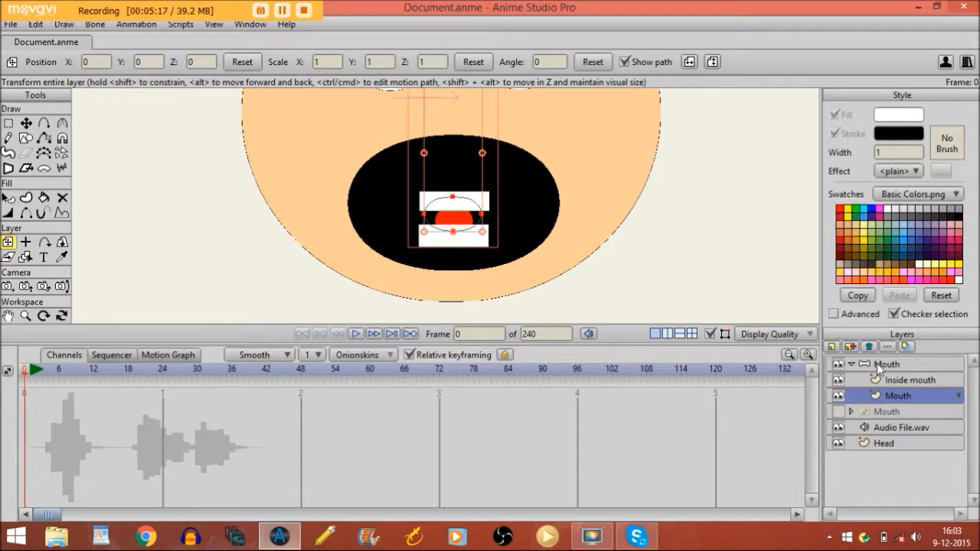
- Set the group mask of the Mouth bone layer to Hide all
double_click(880, 365)
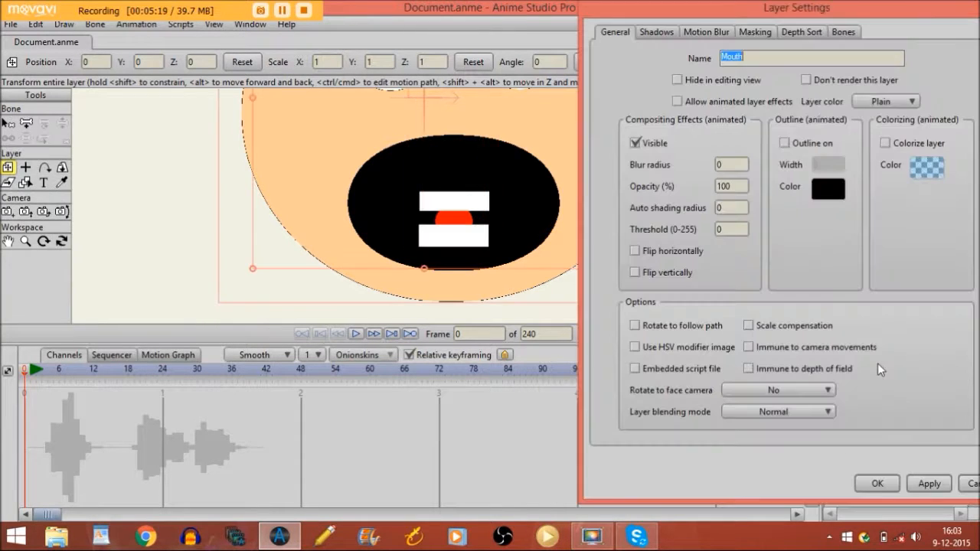
left_click(754, 33)
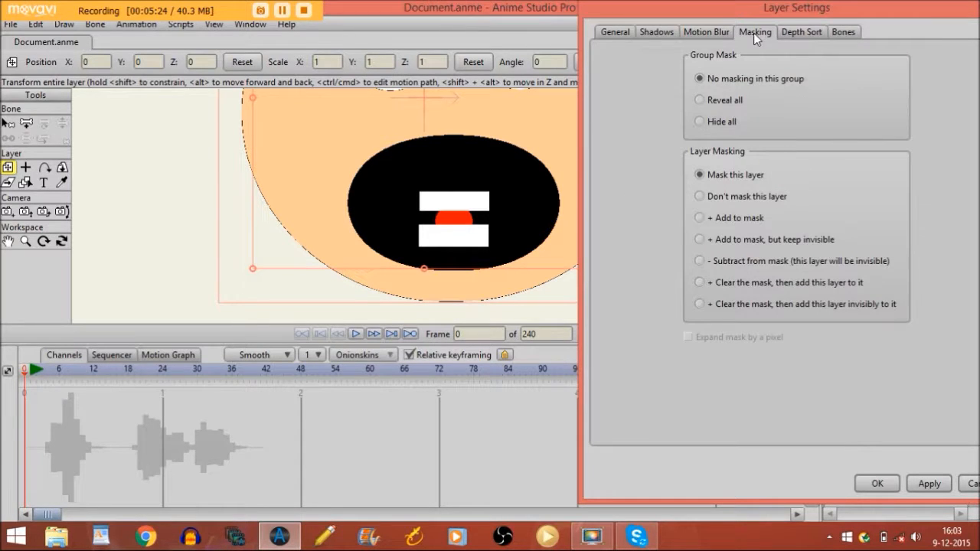
left_click(699, 122)
left_click(867, 480)
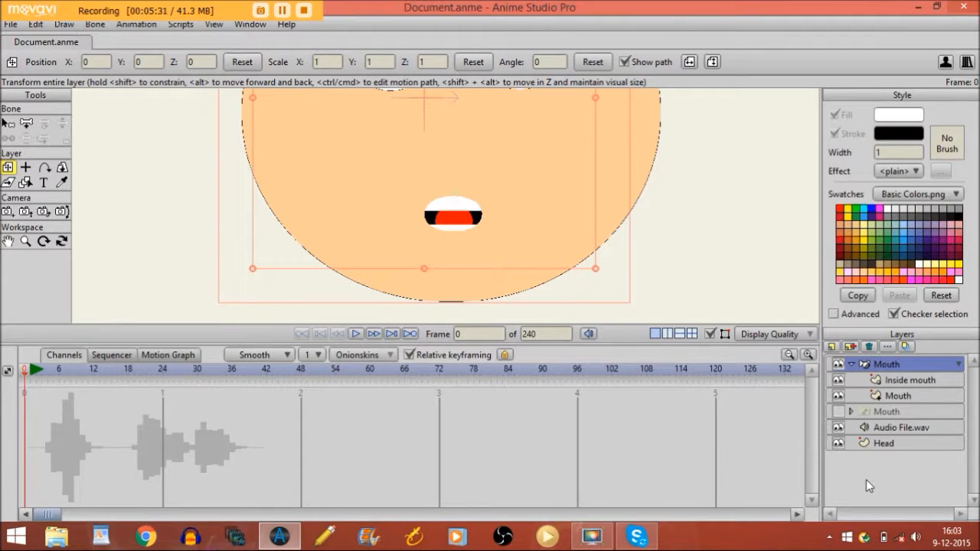
key("Return")
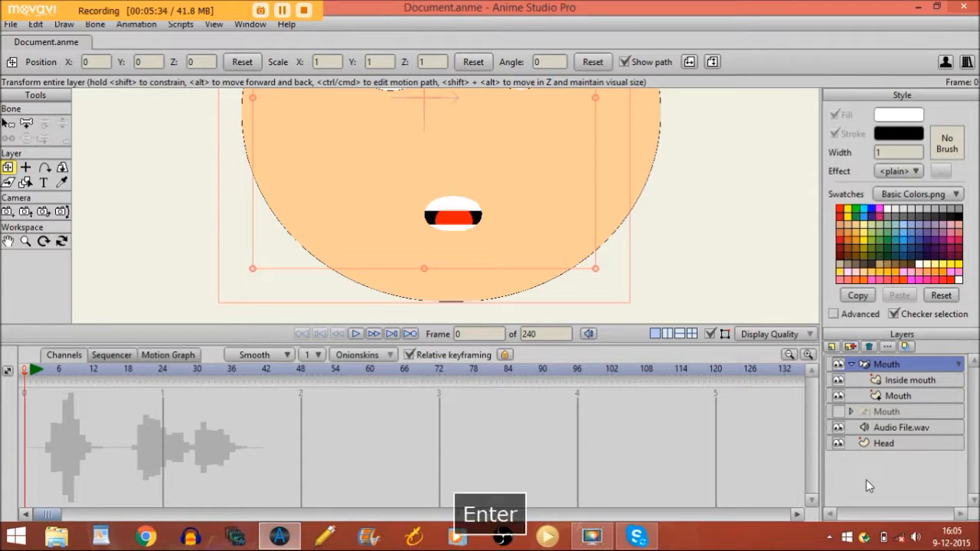
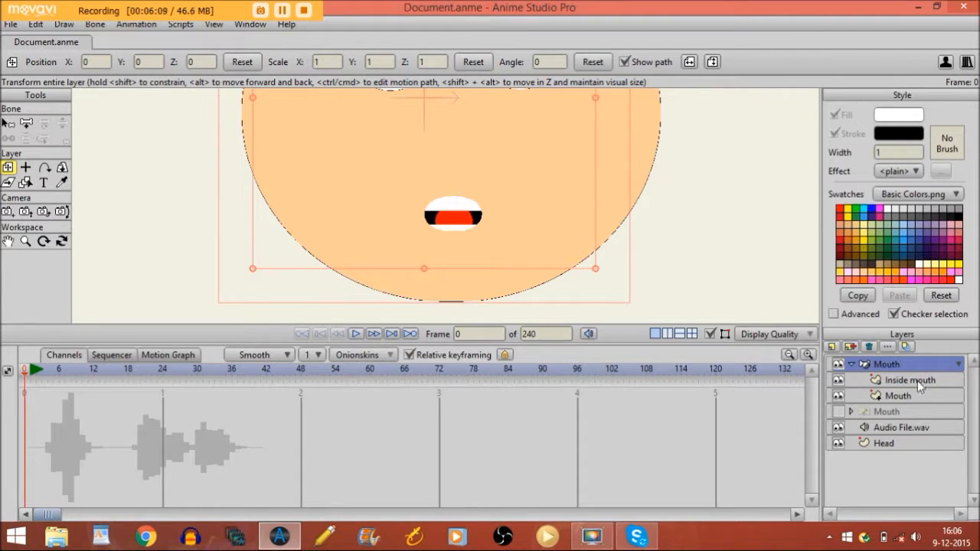
- Set the Mouth vector layer's masking to add to mask with its strokes excluded
left_click(892, 397)
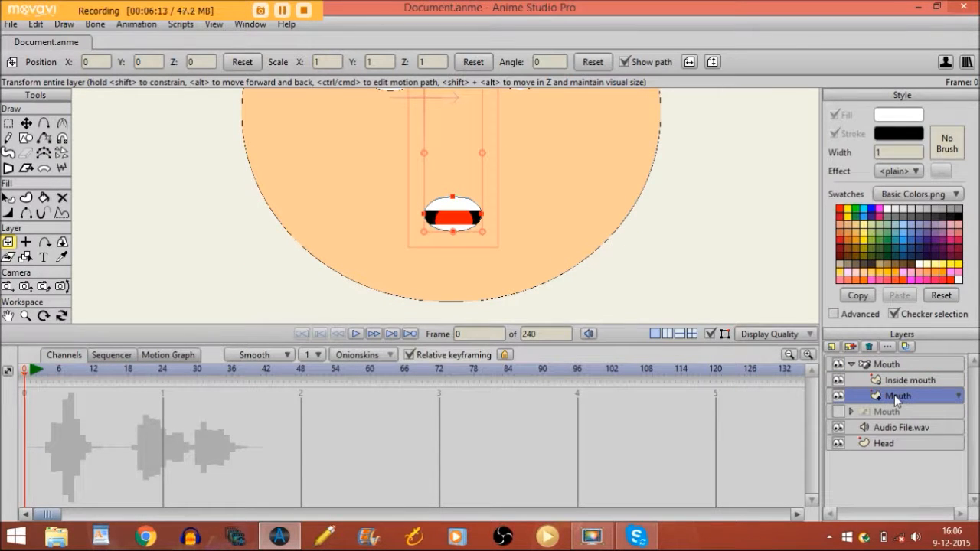
double_click(894, 396)
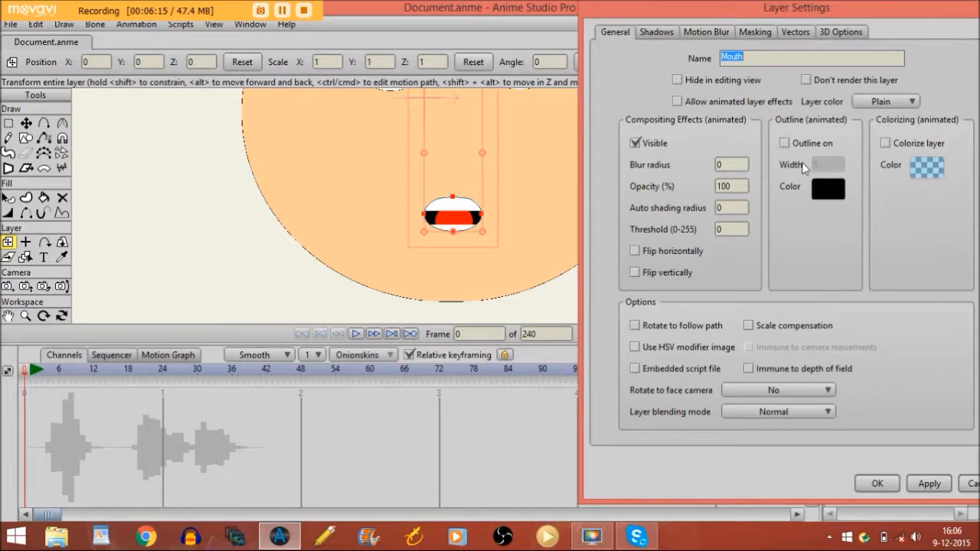
left_click(753, 36)
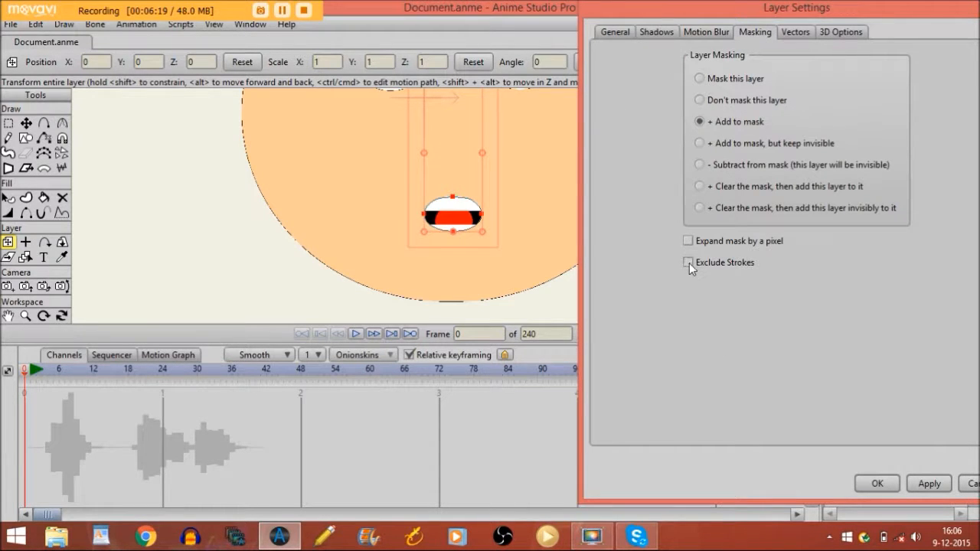
left_click(878, 483)
left_click(709, 333)
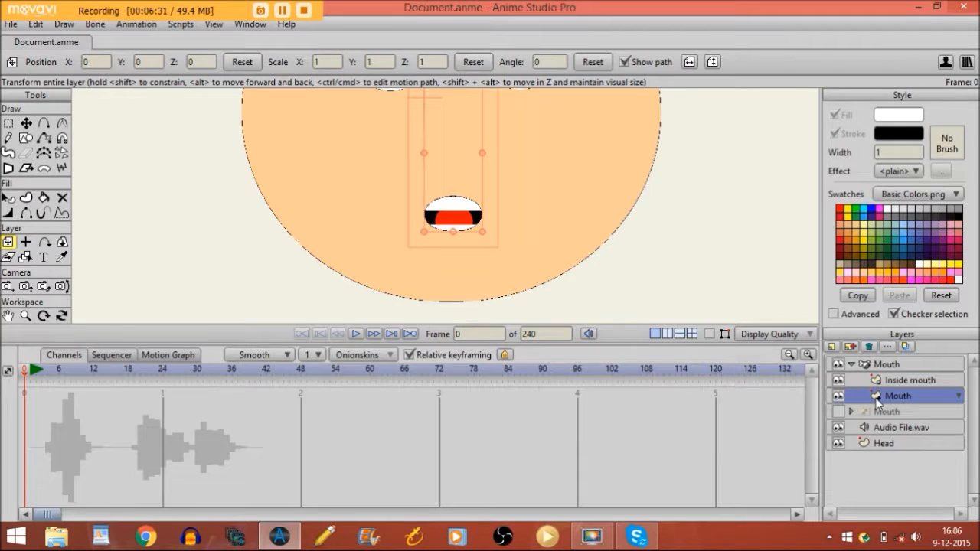
key("Return")
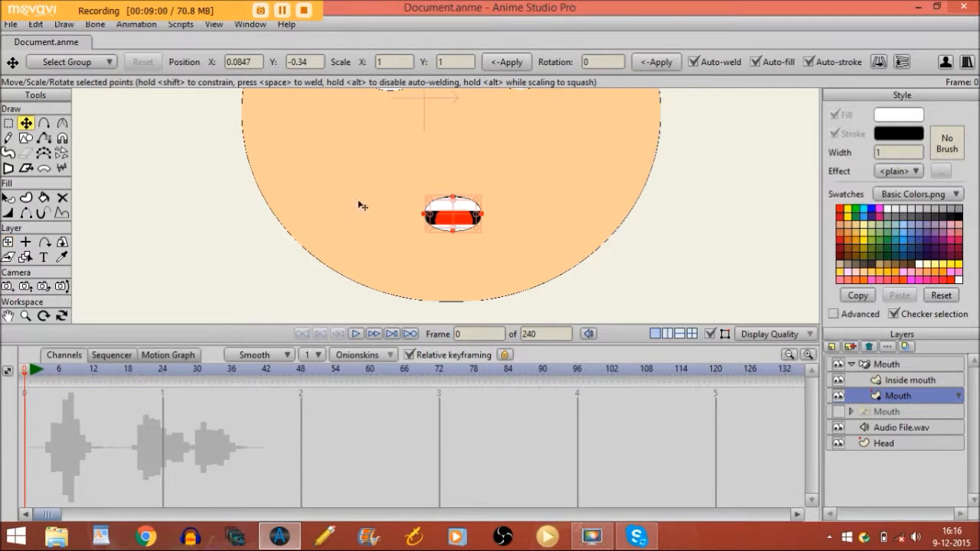
- Flatten the mouth oval into a closed horizontal line by moving its upper and lower points onto the level of its side points
left_click(32, 316)
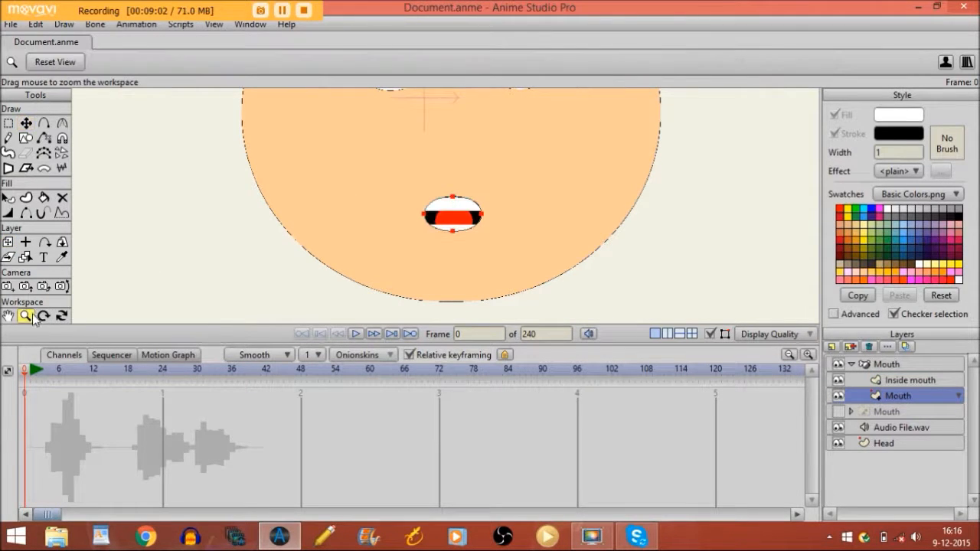
left_click_drag(393, 209, 689, 265)
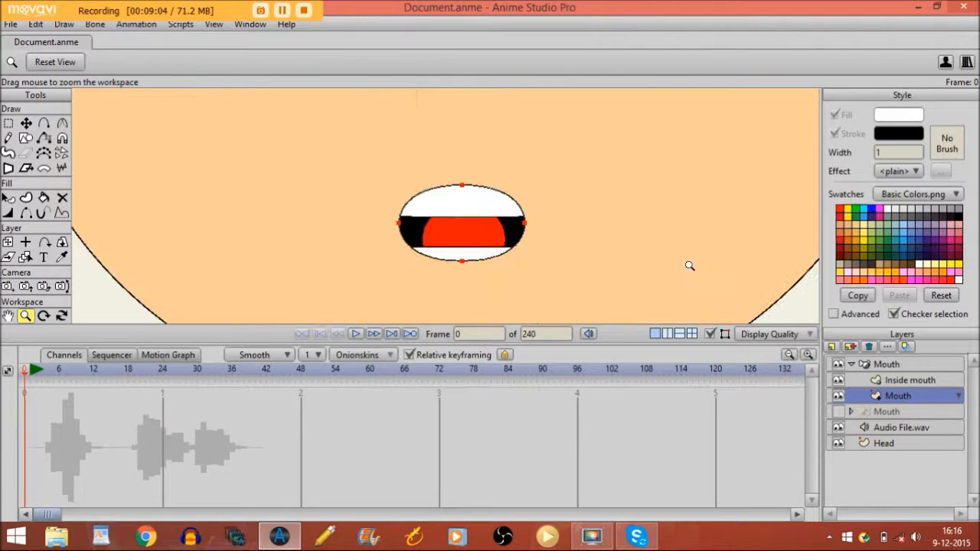
left_click(26, 123)
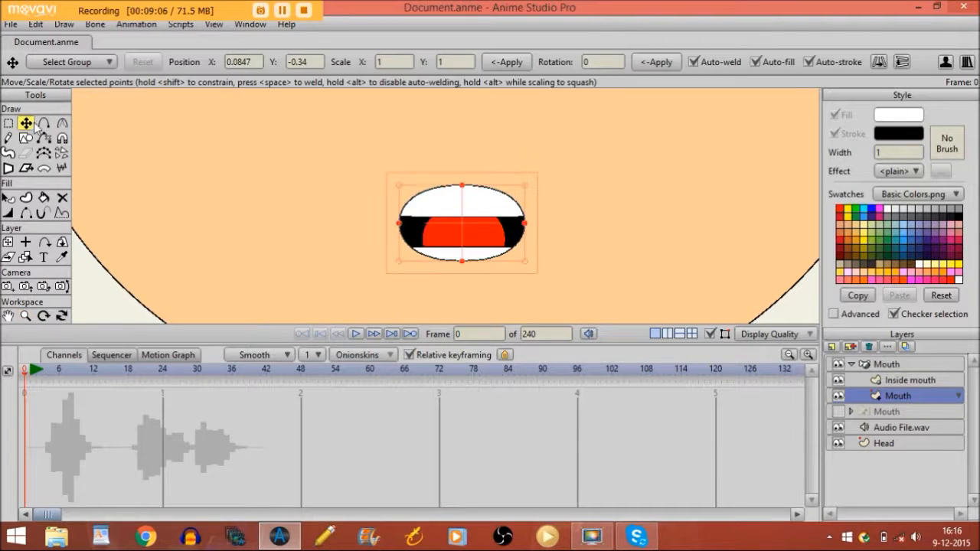
left_click_drag(461, 185, 427, 230)
left_click_drag(466, 264, 495, 226)
left_click_drag(429, 232, 429, 232)
left_click_drag(492, 227, 488, 224)
key("ctrl+z")
left_click_drag(428, 225, 429, 225)
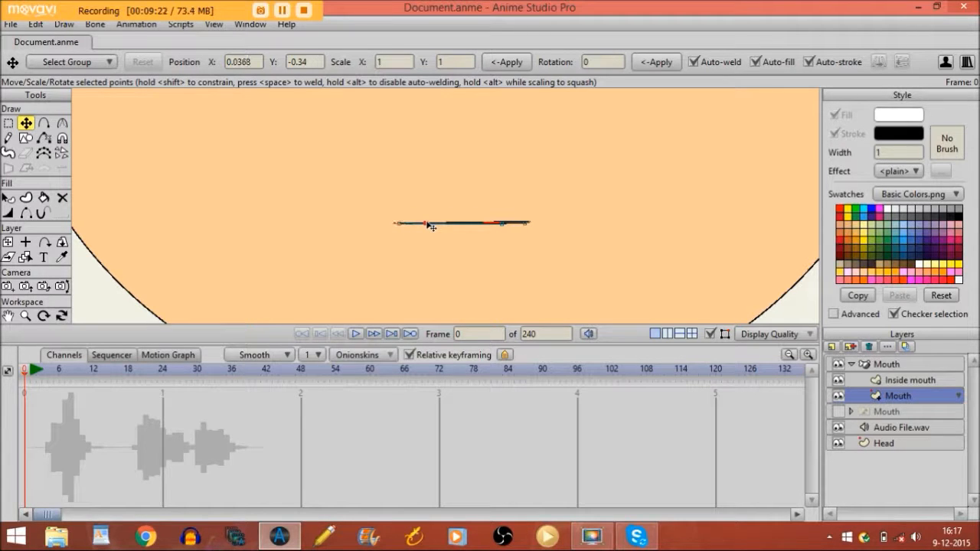
left_click_drag(489, 226, 493, 224)
- Keyframe all points of the closed mouth shape in the Mouth vector layer at frame 2
left_click(25, 316)
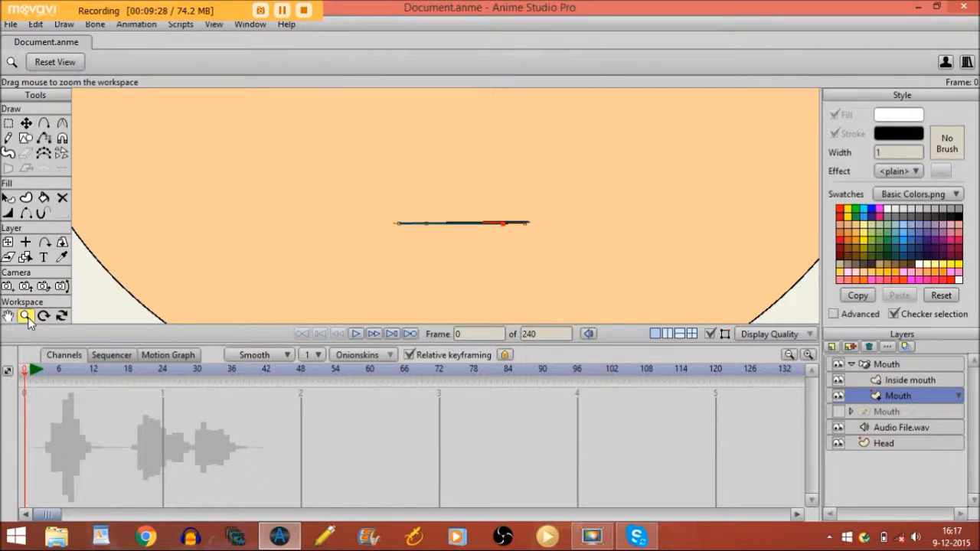
left_click_drag(517, 224, 350, 173)
left_click_drag(564, 221, 323, 219)
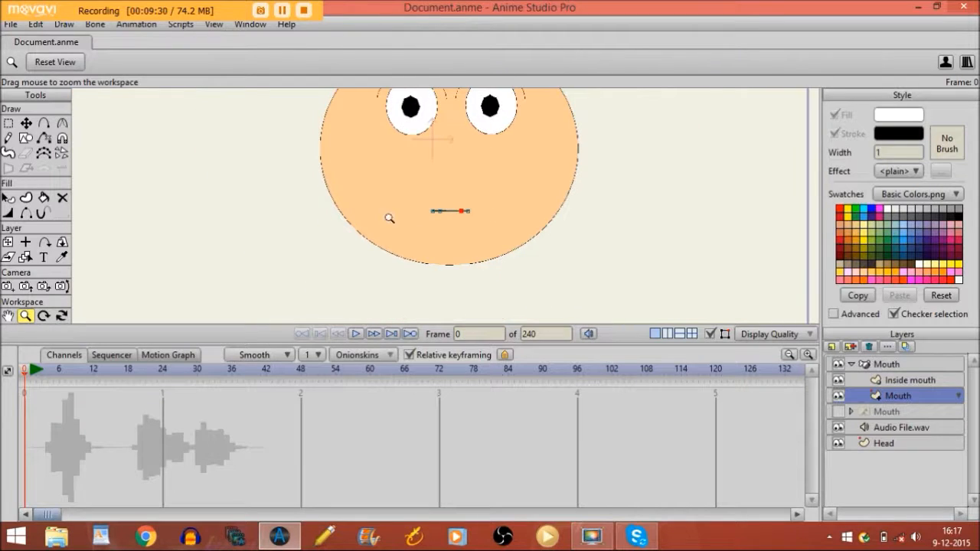
left_click_drag(493, 214, 702, 265)
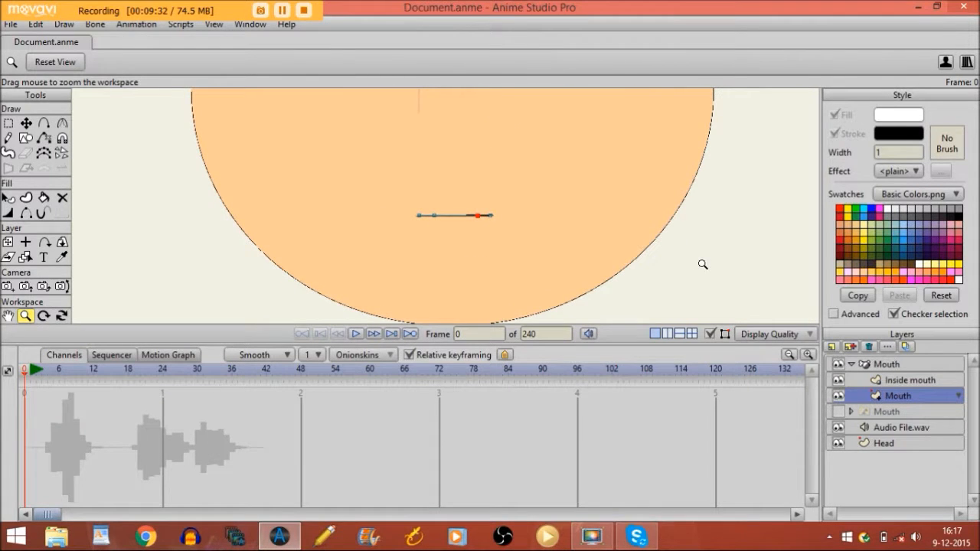
left_click(8, 317)
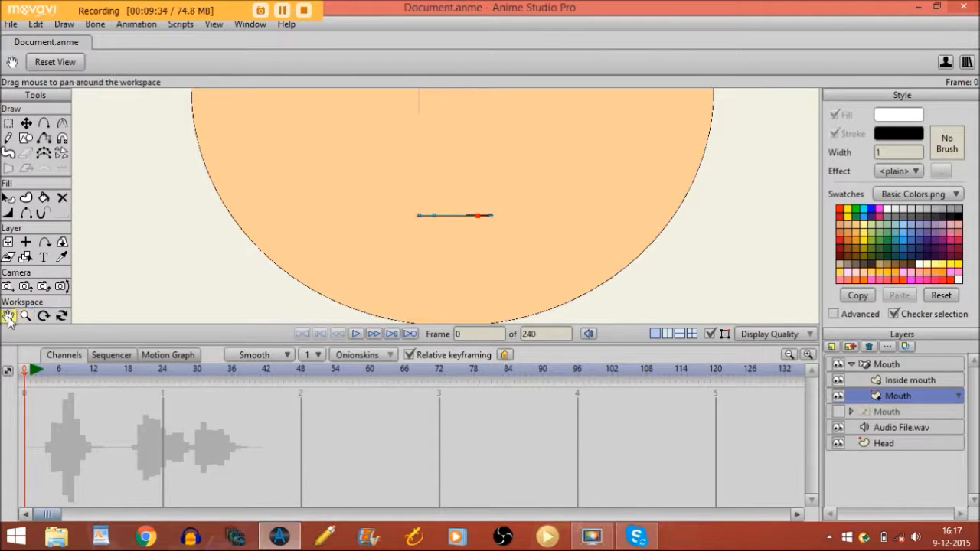
key("Delete")
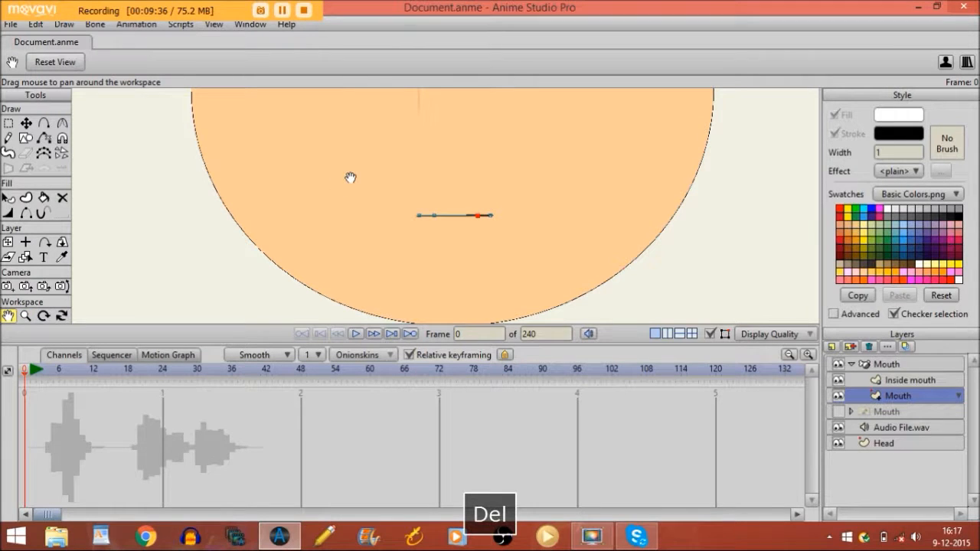
left_click(42, 375)
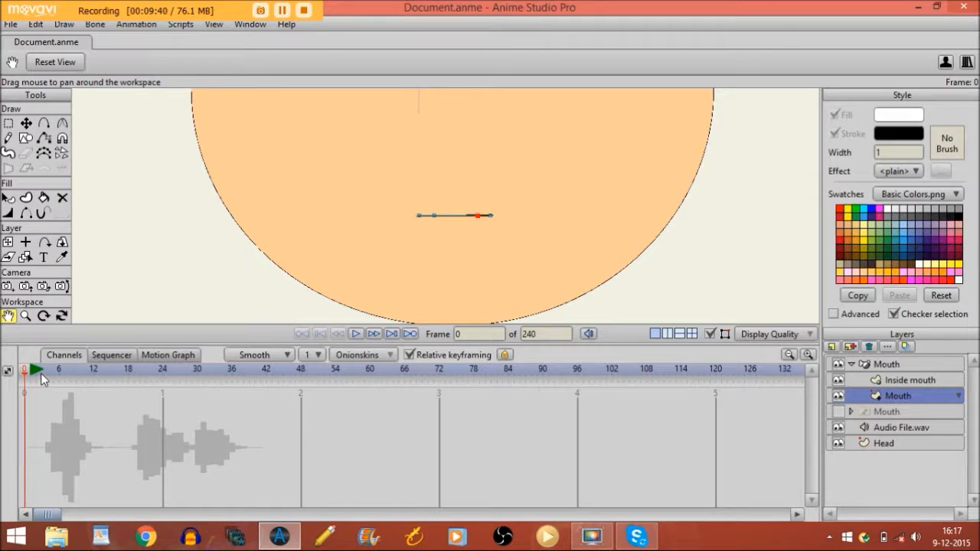
key("Left")
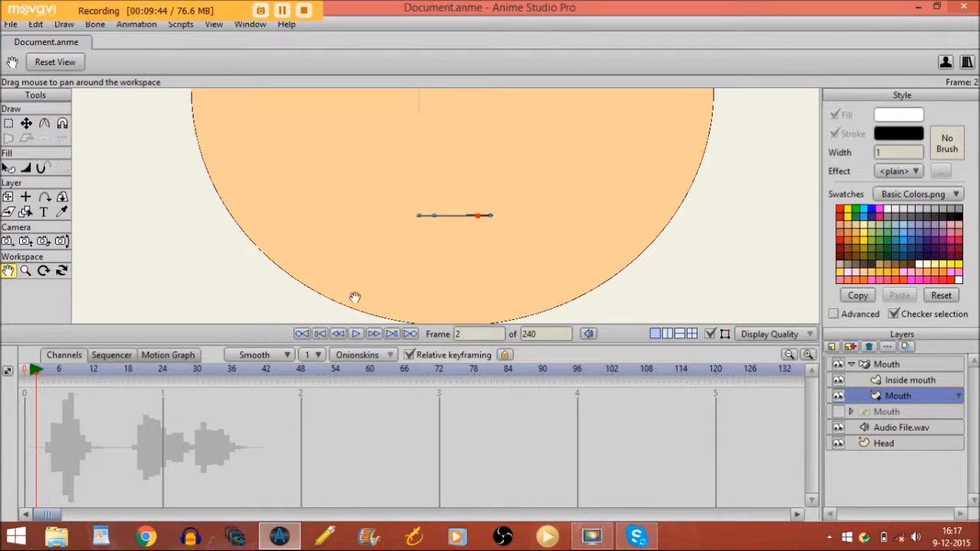
left_click(26, 123)
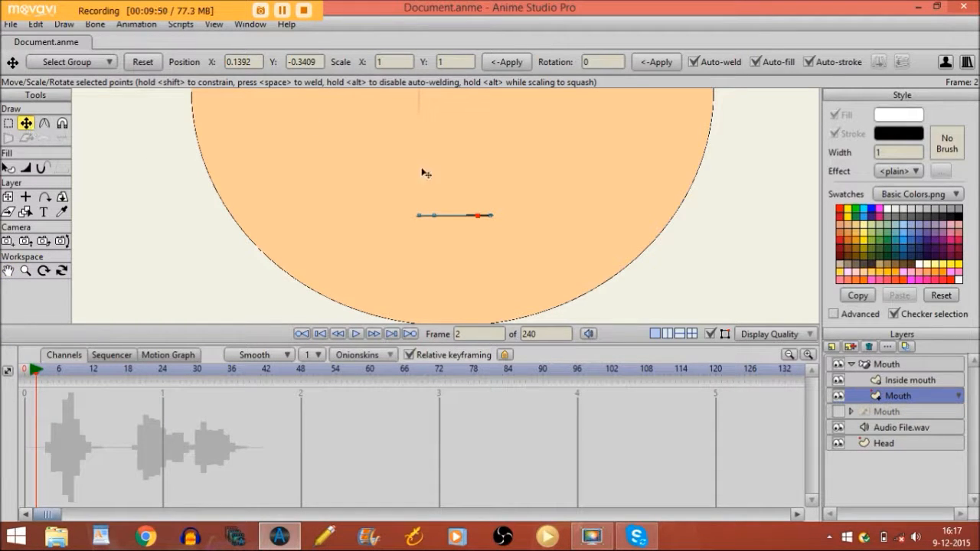
double_click(447, 218)
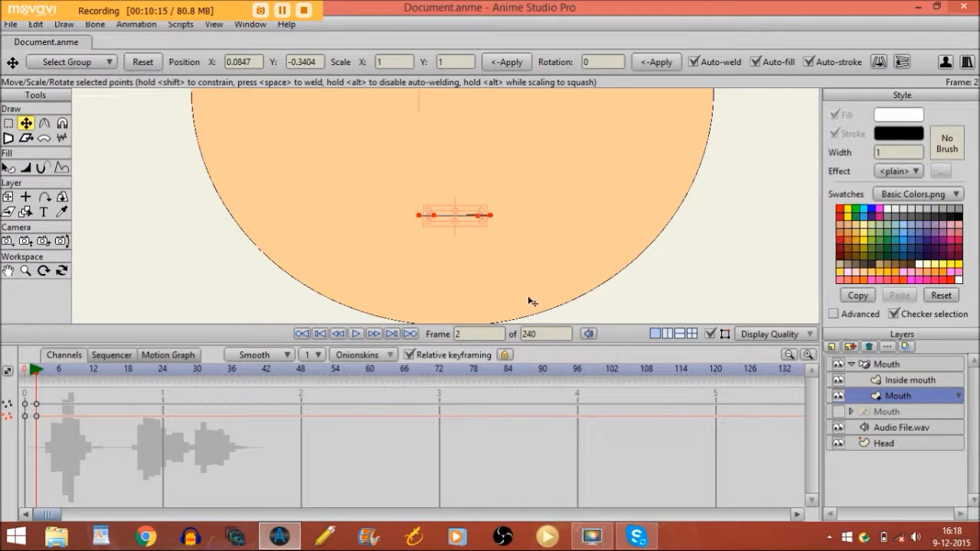
- Keyframe the tongue, upper teeth and lower teeth of the Inside mouth layer at frame 2
left_click(880, 380)
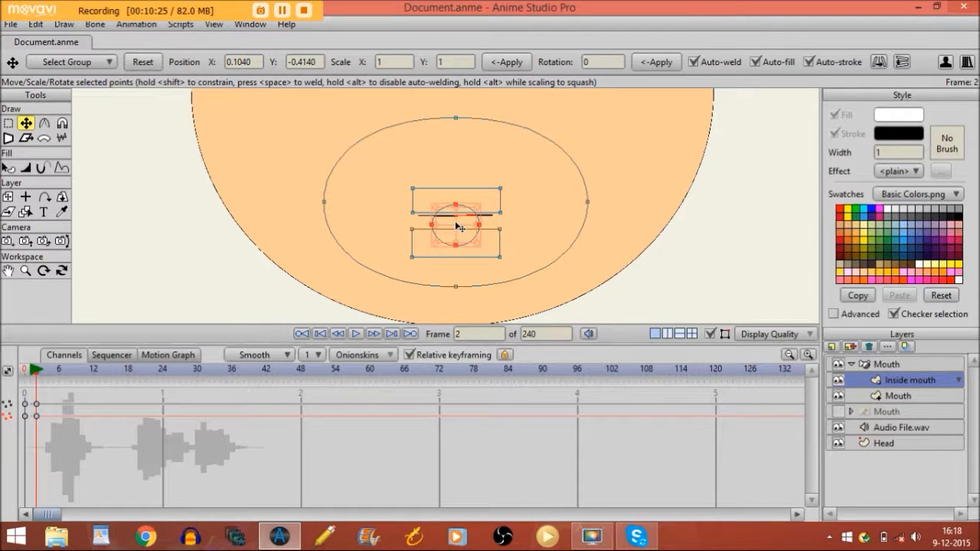
left_click(430, 199)
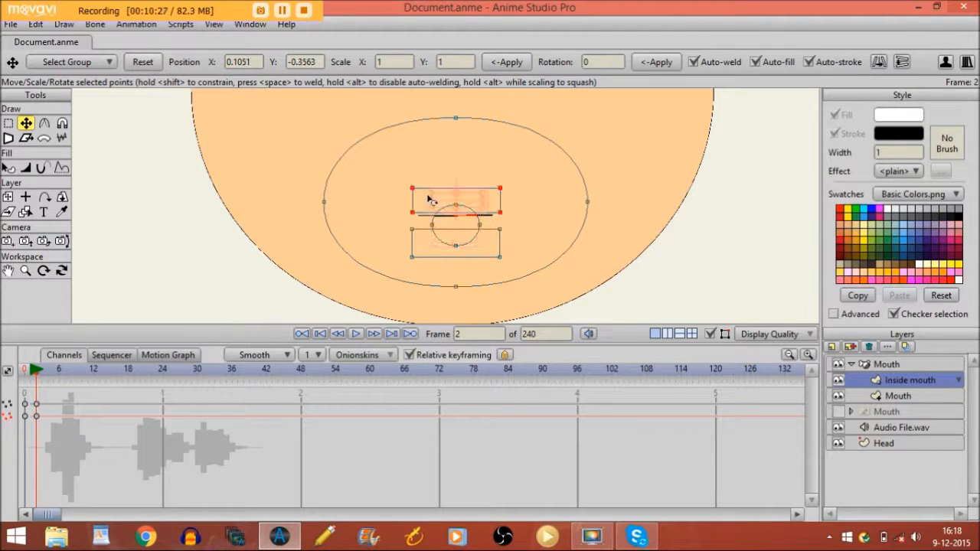
left_click(434, 251)
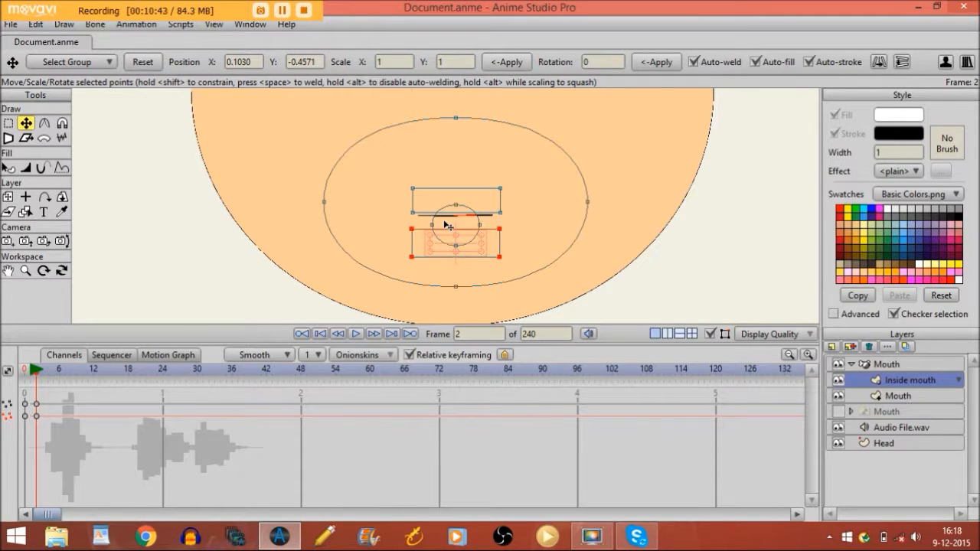
- At frame 4, reshape the closed line of the Mouth vector layer into a wide, slightly open oval
left_click(59, 371)
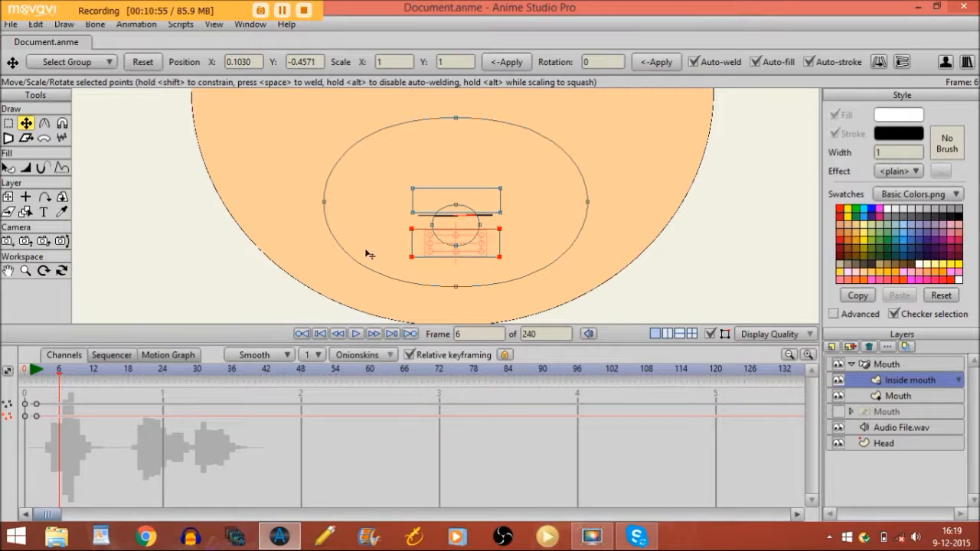
left_click(37, 379)
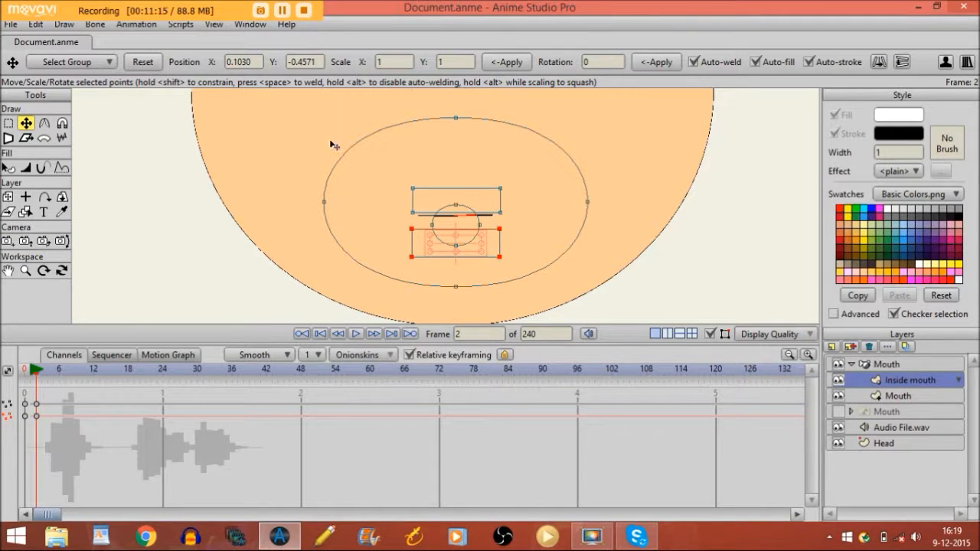
key("Left")
key("Right")
key("Right")
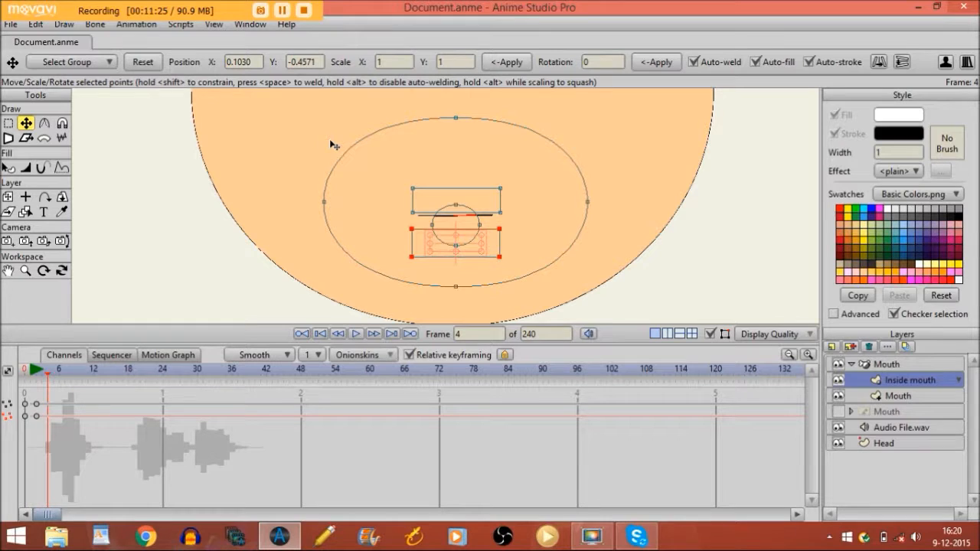
left_click(891, 397)
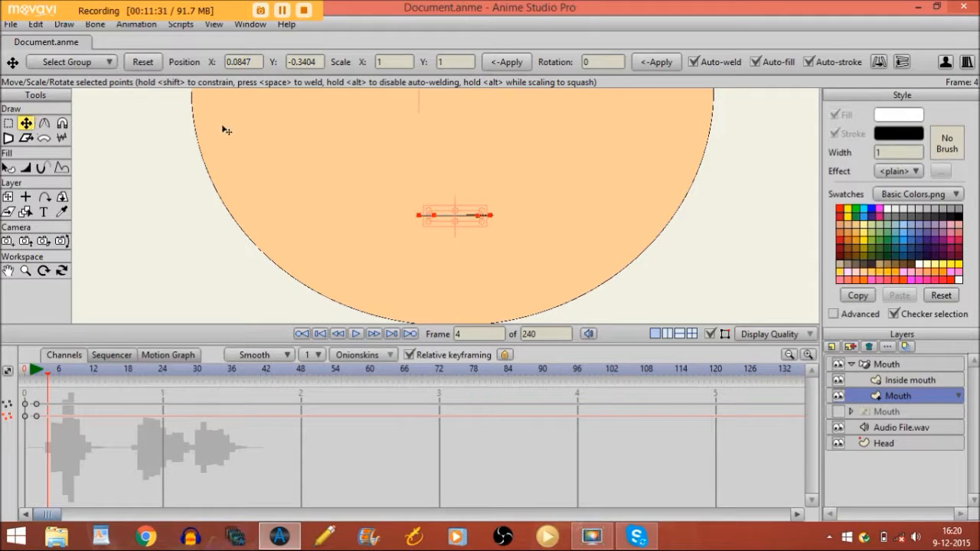
mouse_move(434, 218)
left_mouse_down()
mouse_move(444, 194)
mouse_move(423, 213)
left_mouse_up()
left_click_drag(489, 215, 463, 228)
- At frame 4, raise the upper teeth in the Inside mouth layer, lower the tongue and raise the lower teeth into the opening
left_click(874, 382)
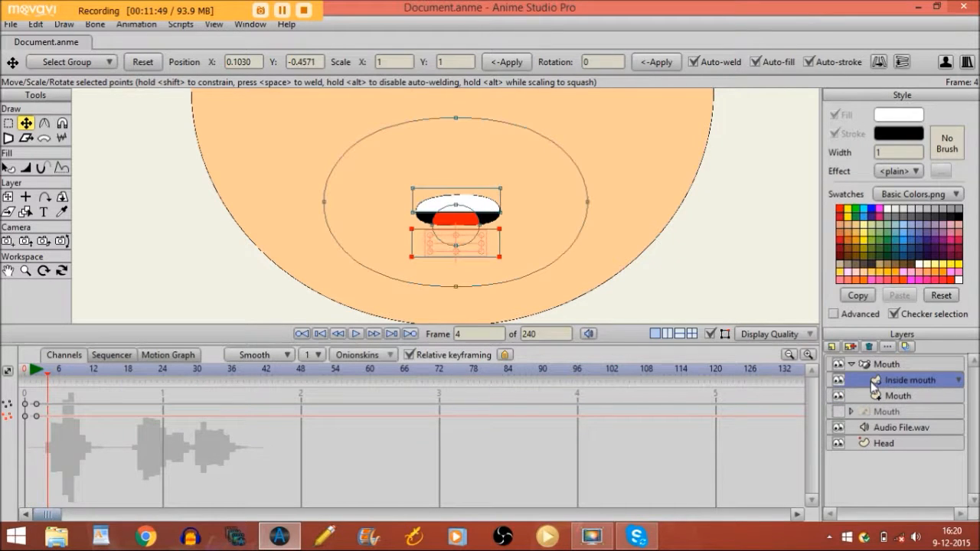
left_click(485, 204)
left_click_drag(485, 204, 464, 193)
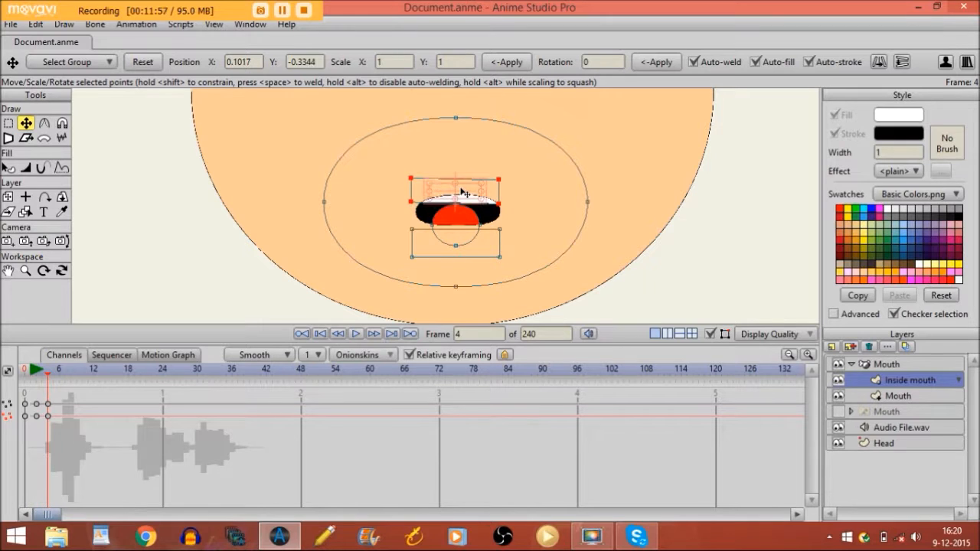
left_click(454, 225)
mouse_move(453, 242)
left_mouse_down()
mouse_move(445, 233)
mouse_move(429, 257)
mouse_move(453, 229)
left_mouse_up()
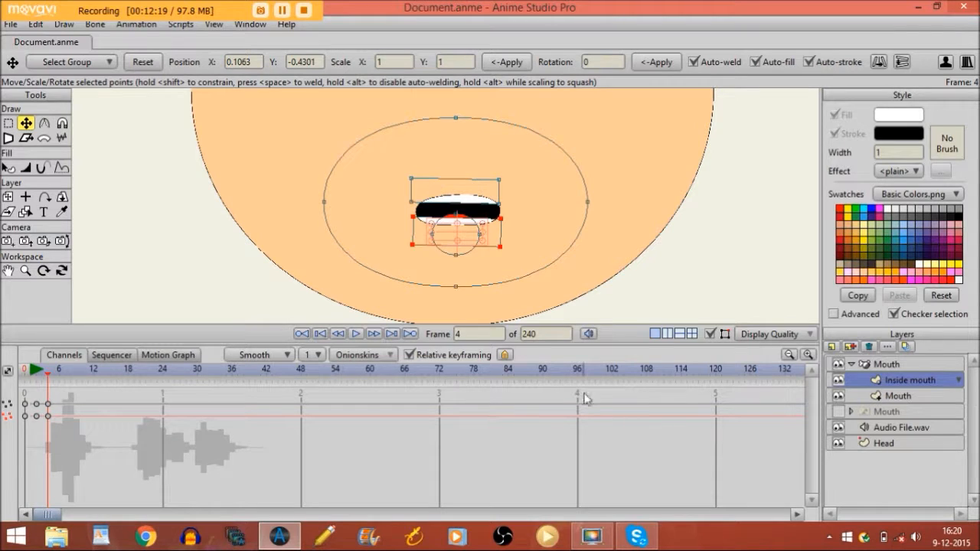
- At frame 6, reshape the Mouth vector layer's outline into a narrower, taller rounded opening by moving its four points
left_click(895, 396)
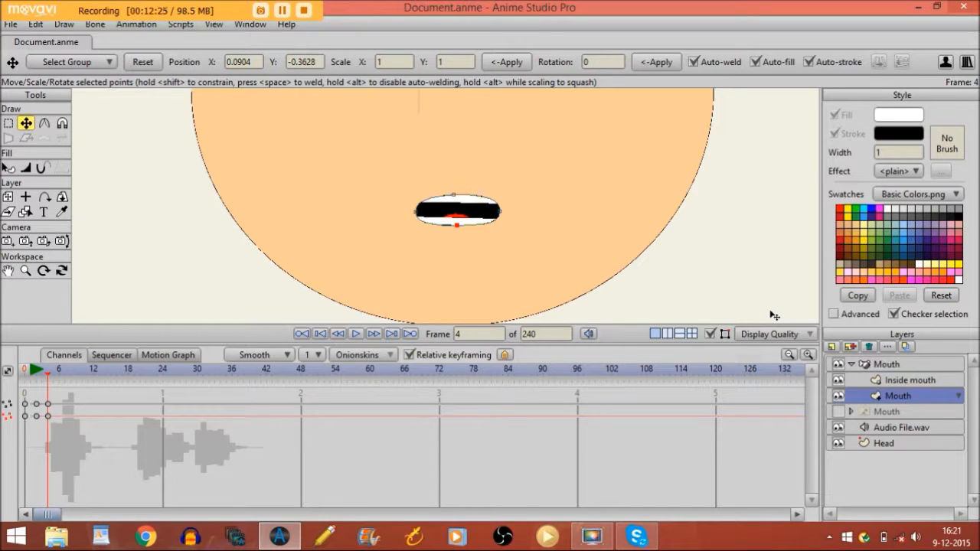
key("Right")
key("Right")
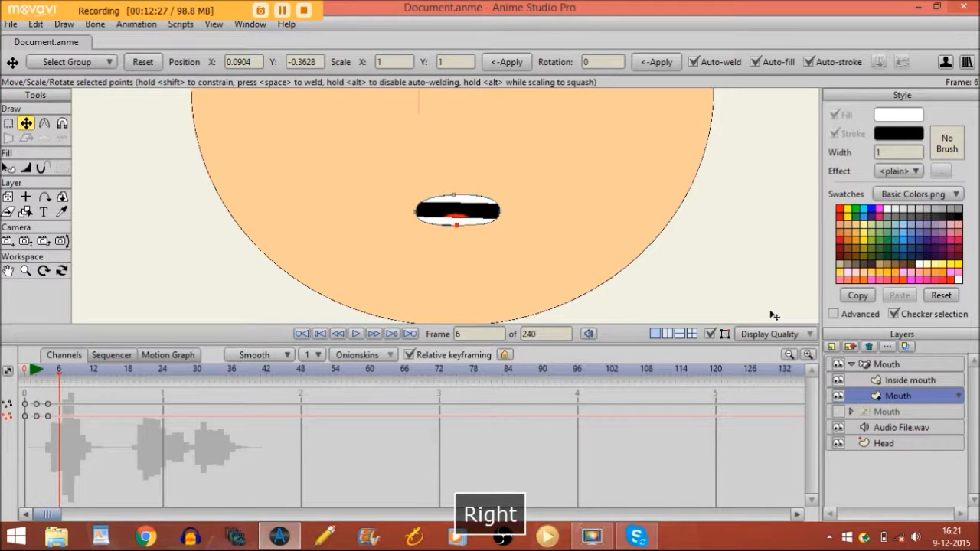
key("Right")
key("Left")
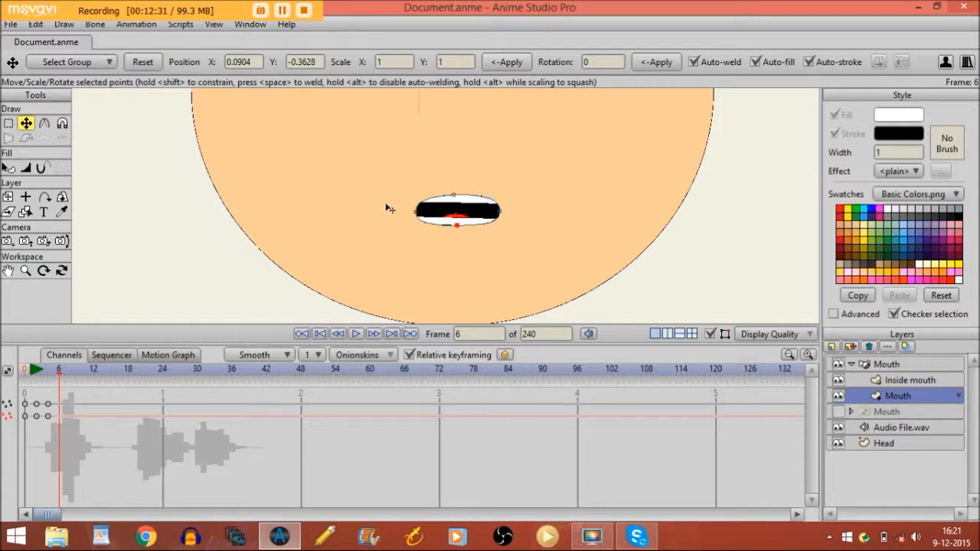
left_click_drag(418, 214, 432, 212)
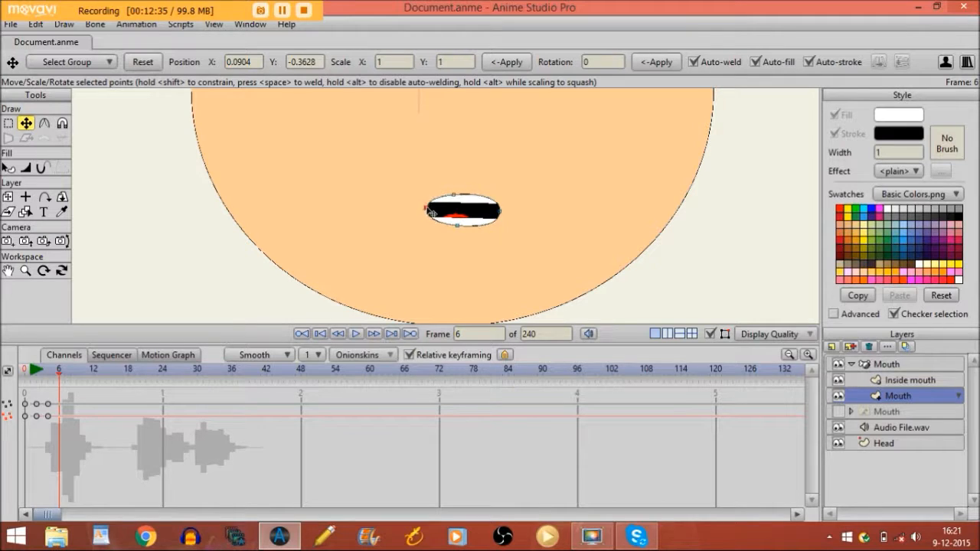
left_click_drag(502, 210, 460, 185)
left_click_drag(457, 224, 456, 231)
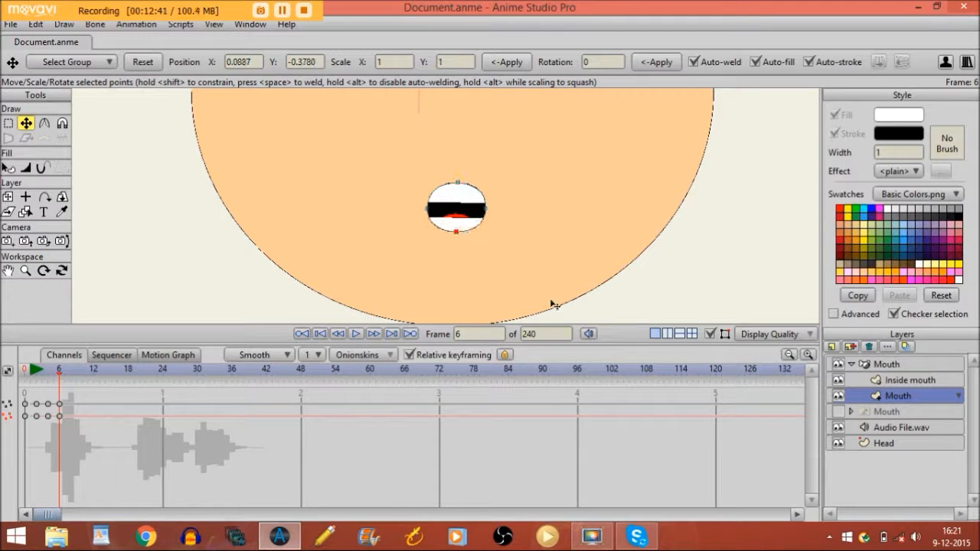
- At frame 6, lower the lower teeth of the Inside mouth layer out of the opening and raise the tongue
left_click(876, 380)
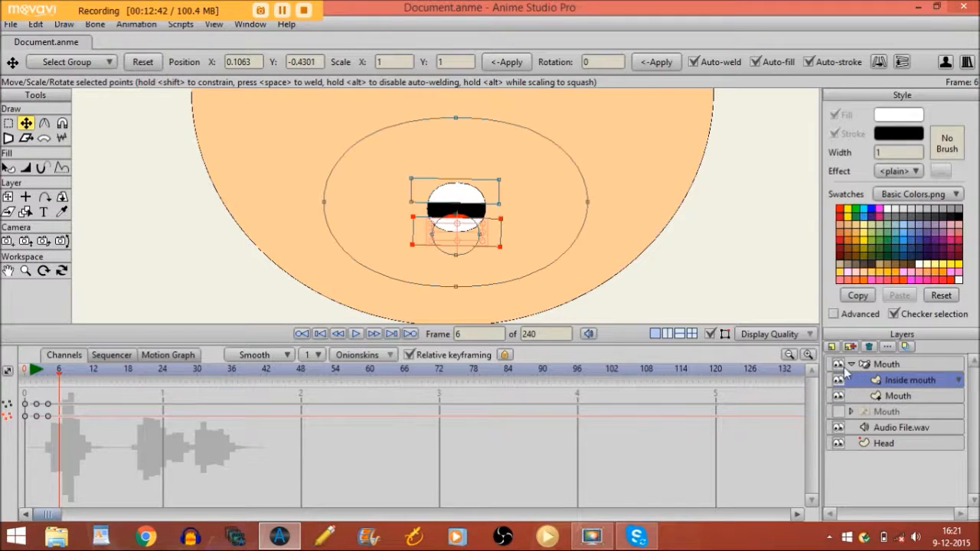
left_click_drag(452, 237, 449, 212)
left_click(453, 221)
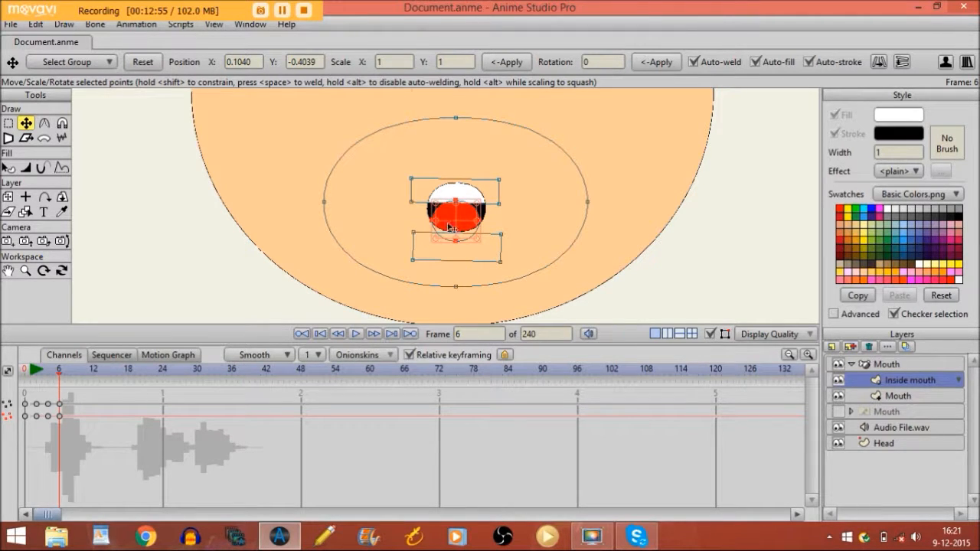
left_click(447, 195)
left_click(447, 217)
left_click(440, 254)
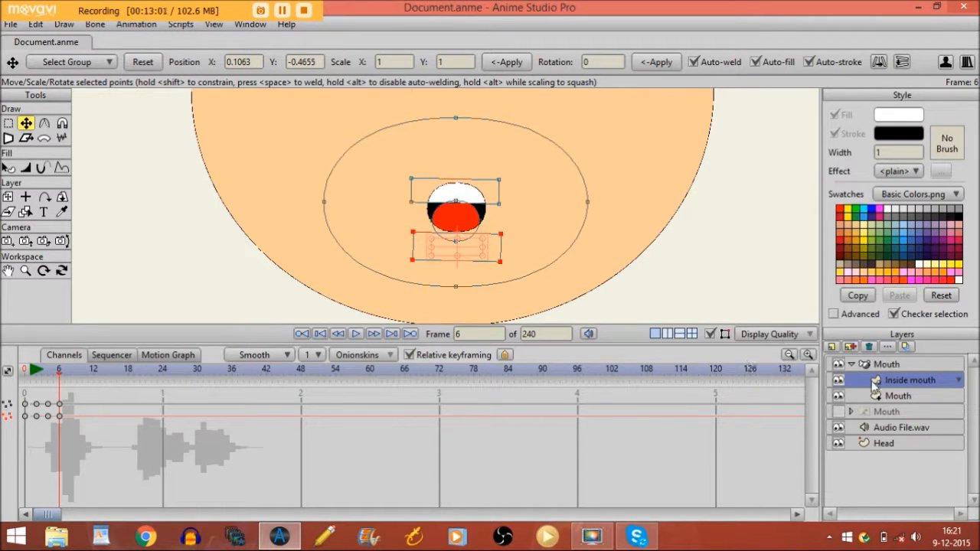
- At frame 9, lower the tongue and lower teeth, raise the upper teeth, and shrink the Mouth layer's outline into a small circle
key("Right")
key("Right")
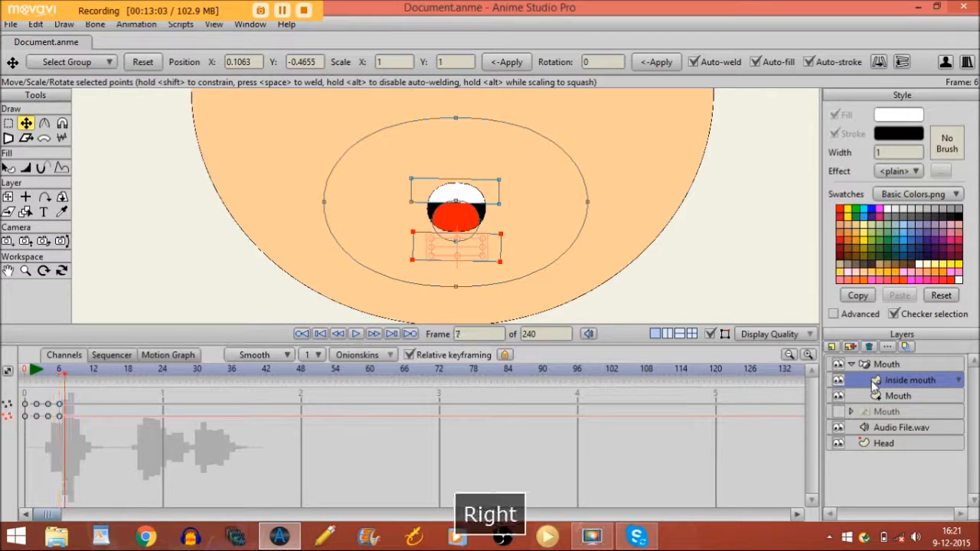
key("Right")
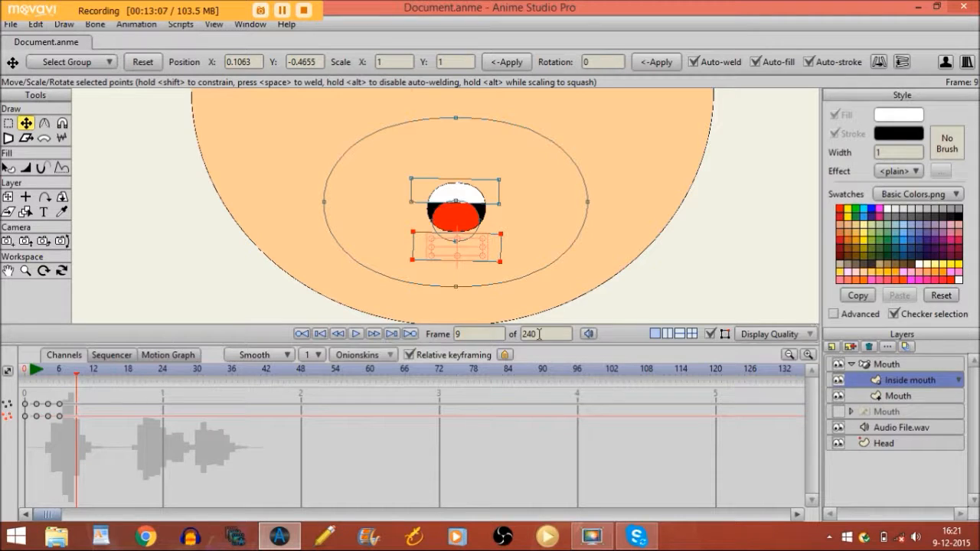
left_click_drag(453, 221, 457, 231)
left_click_drag(454, 237, 453, 254)
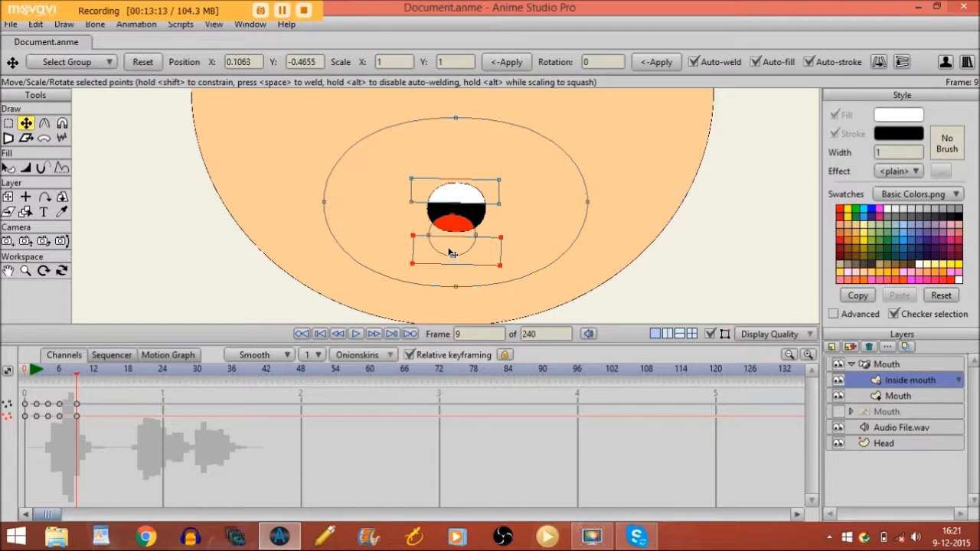
double_click(454, 201)
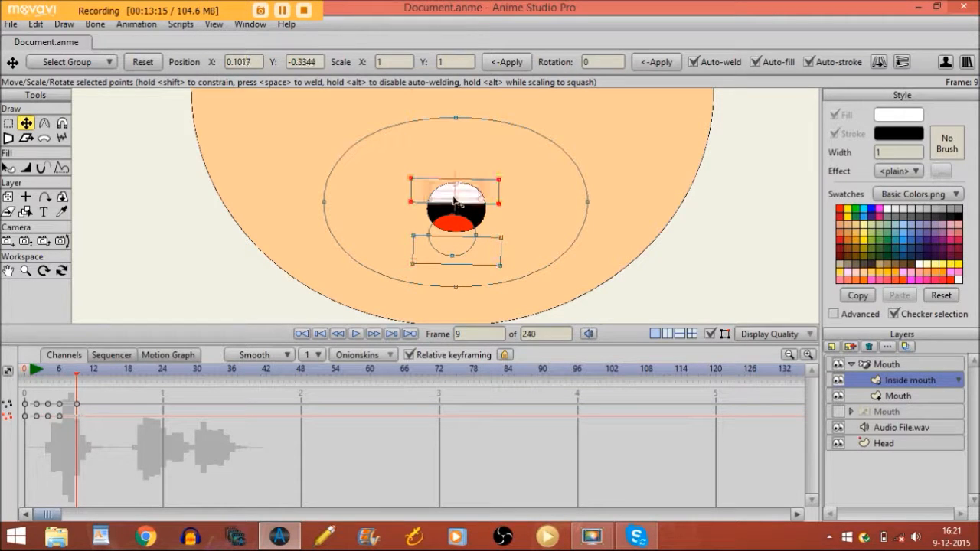
left_click_drag(456, 199, 455, 186)
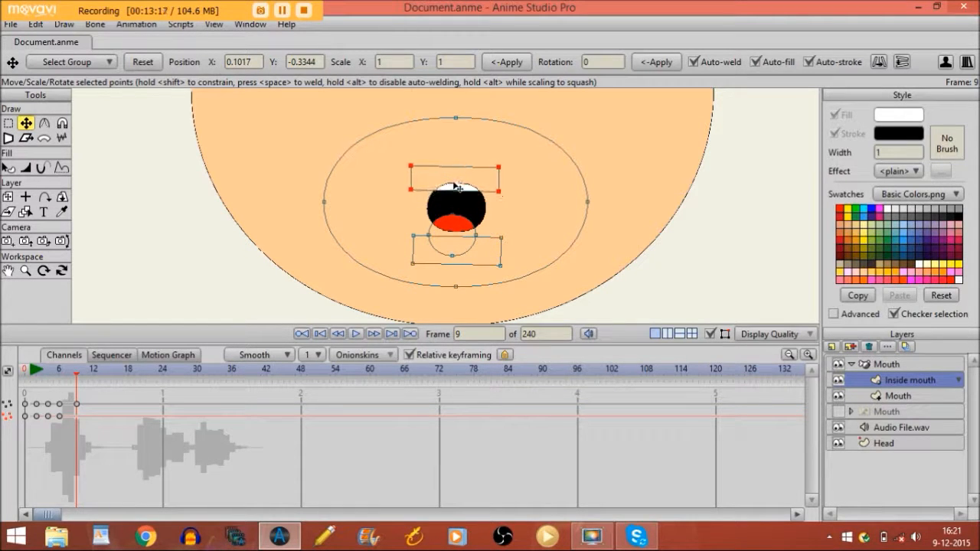
left_click(892, 396)
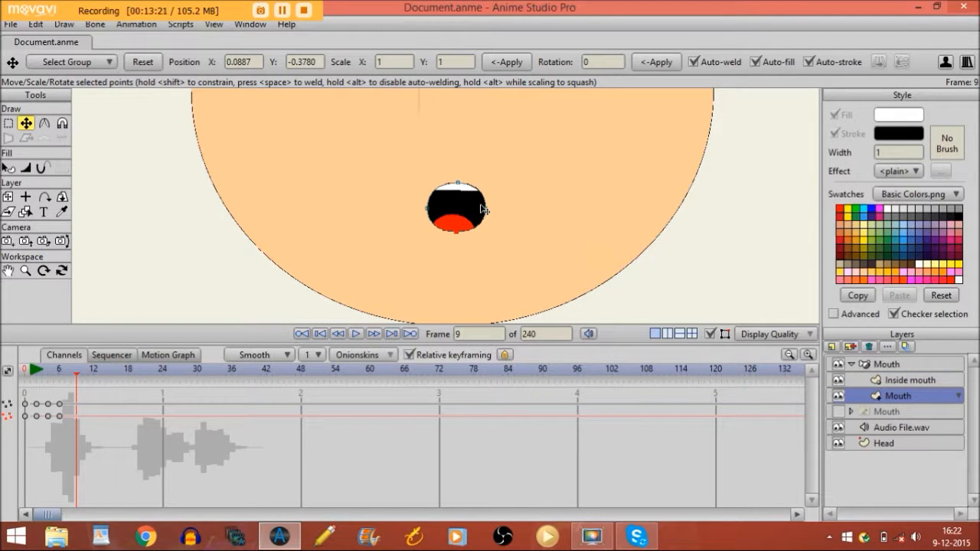
left_click_drag(483, 207, 436, 213)
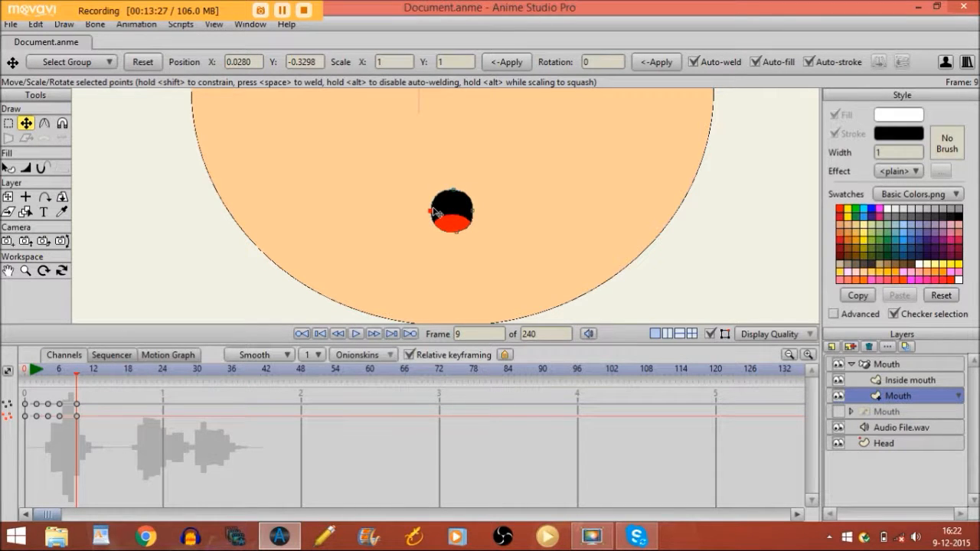
- At frame 12, flatten the Mouth vector layer's outline into a closed horizontal line by aligning its four points
key("Right")
key("Right")
key("Right")
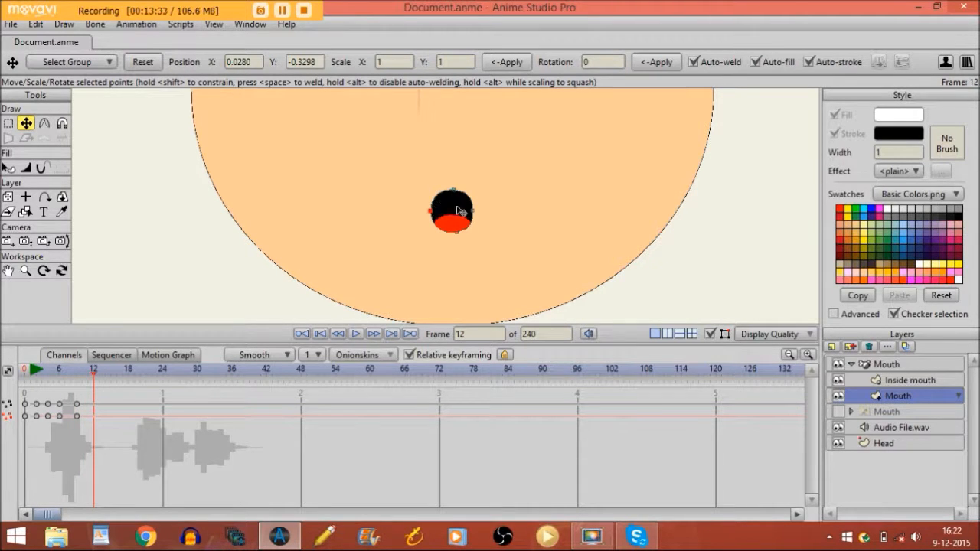
mouse_move(471, 212)
left_mouse_down()
mouse_move(484, 209)
mouse_move(457, 219)
mouse_move(457, 205)
mouse_move(489, 209)
left_mouse_up()
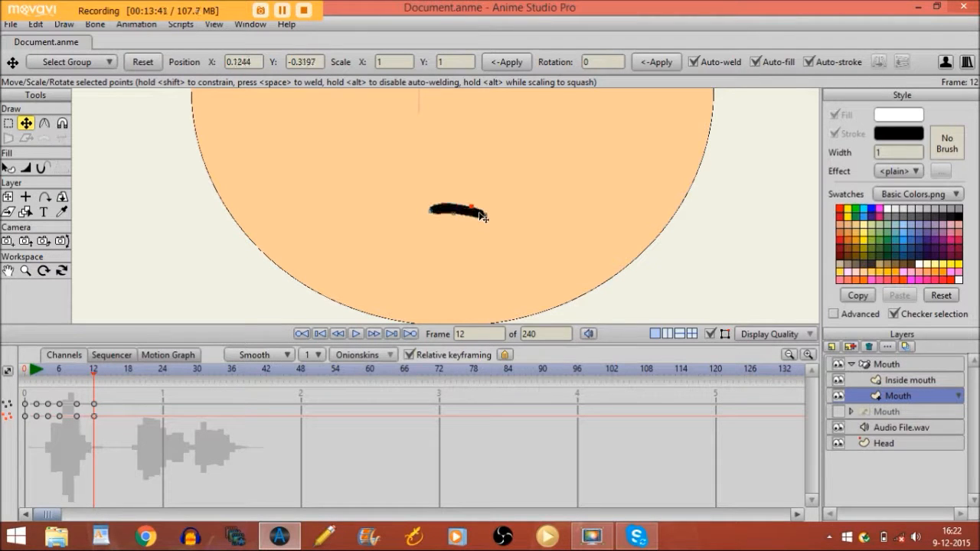
left_click_drag(472, 210, 452, 224)
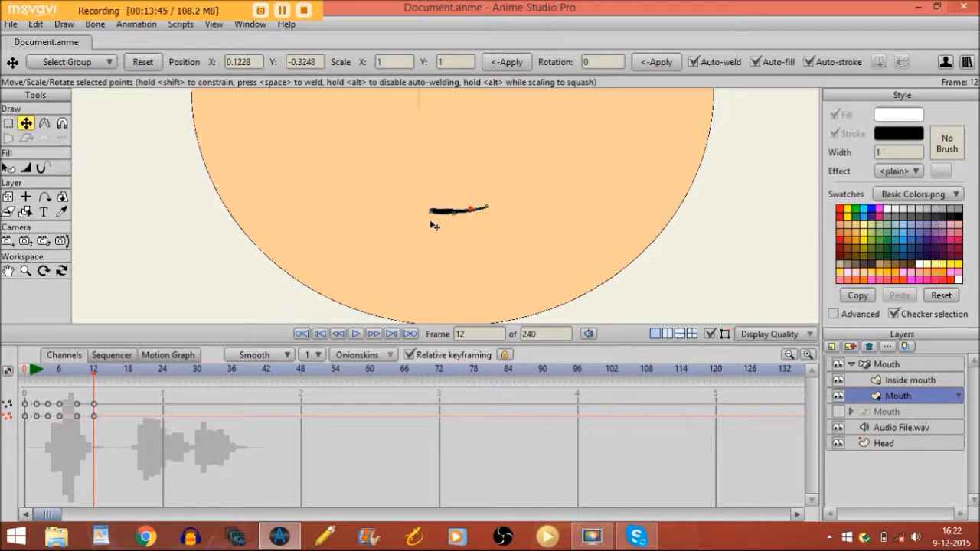
left_click(441, 212)
left_click_drag(439, 212, 460, 211)
left_click(462, 210)
left_click(478, 211)
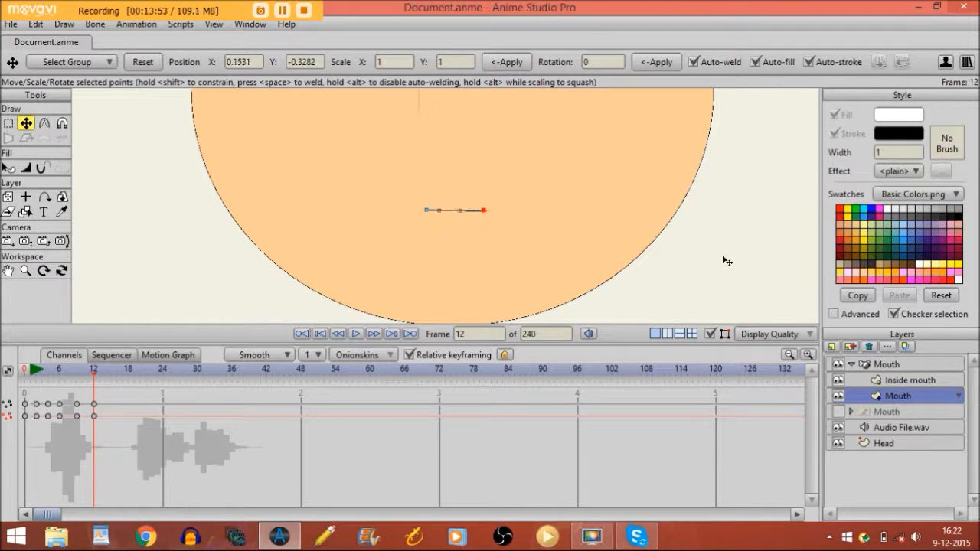
- At frame 12, bring the tongue, upper teeth and lower teeth of the Inside mouth layer back together around the closed mouth line
left_click(897, 378)
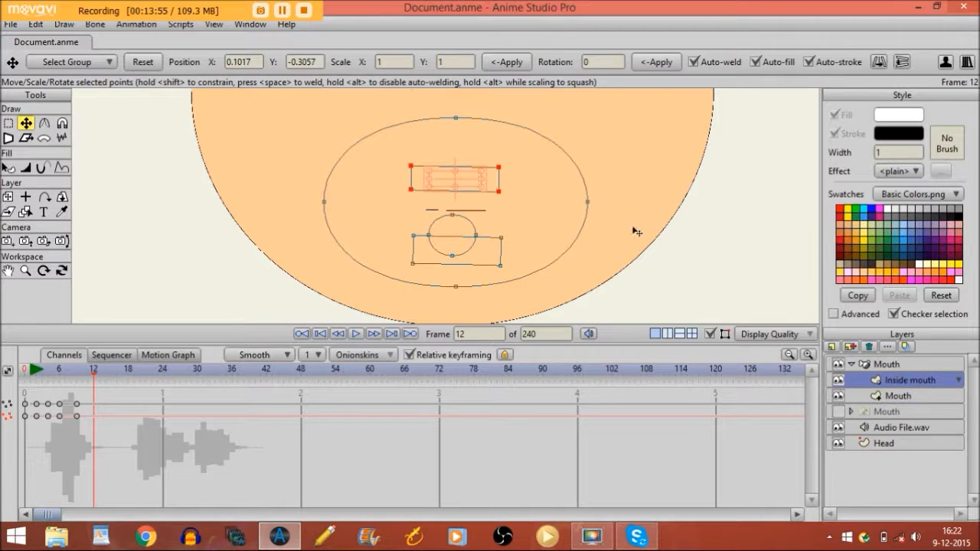
left_click(448, 225)
left_click_drag(448, 225, 450, 214)
left_click(455, 179)
left_click_drag(456, 179, 454, 196)
left_click(449, 258)
left_click_drag(450, 256, 440, 210)
left_click(433, 210)
left_click(446, 214)
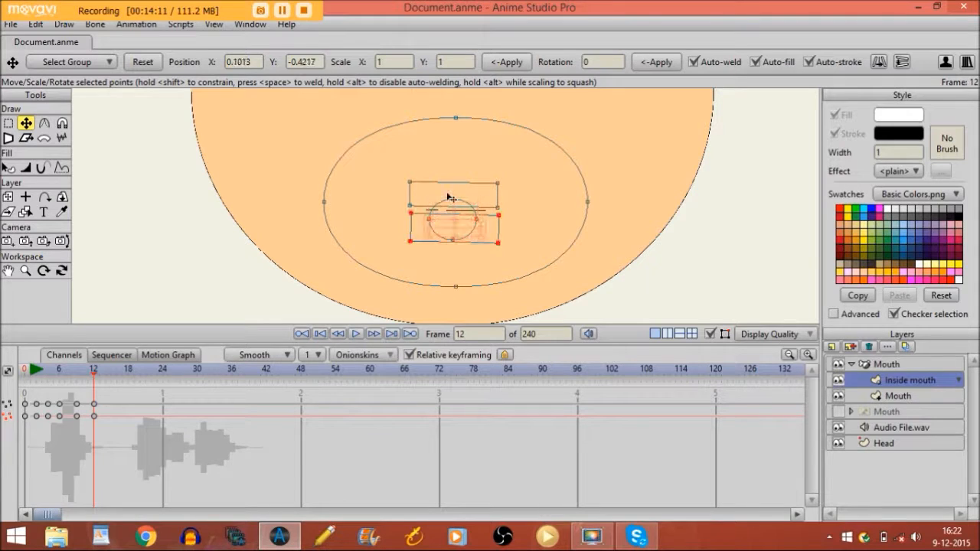
left_click(450, 196)
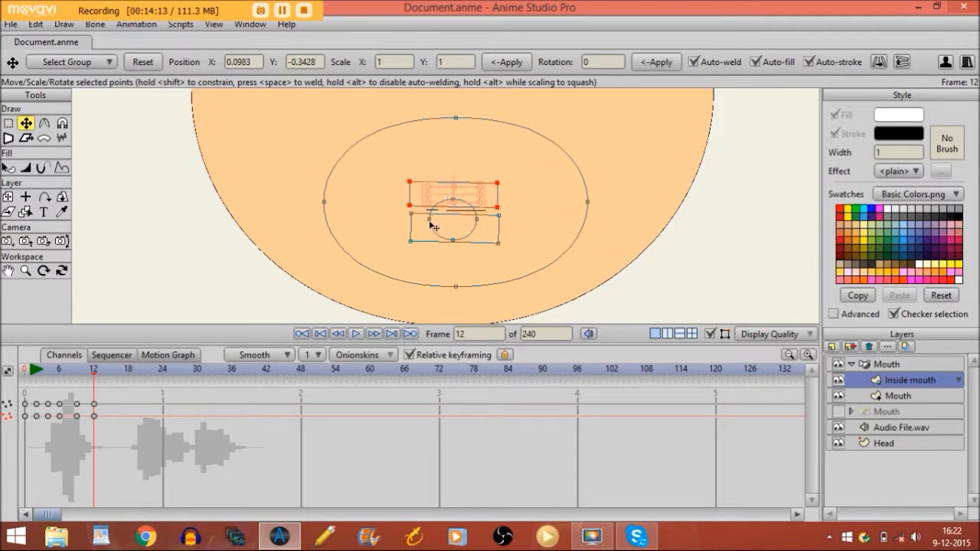
- Step through the audio to frame 17 and key the Mouth vector layer's closed line there
left_click(133, 369)
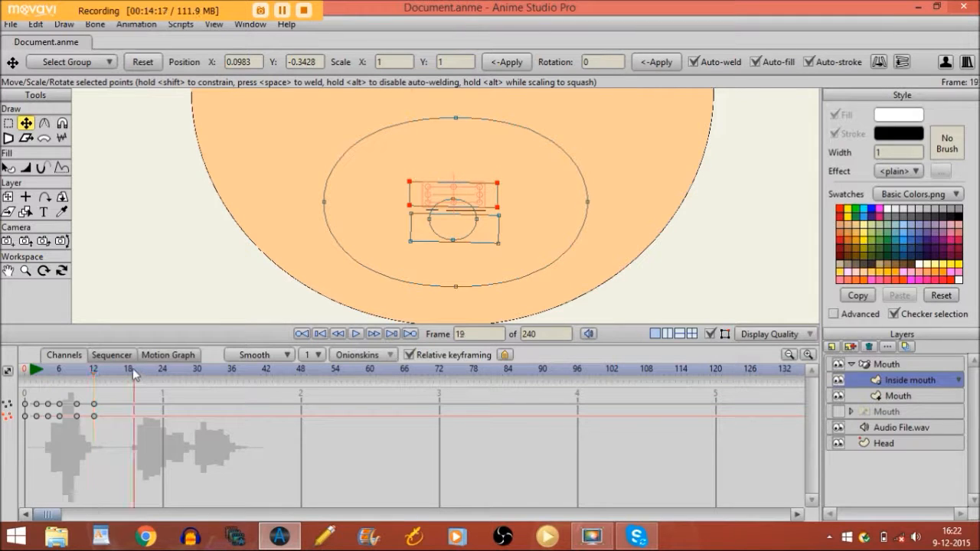
key("Left")
key("Left")
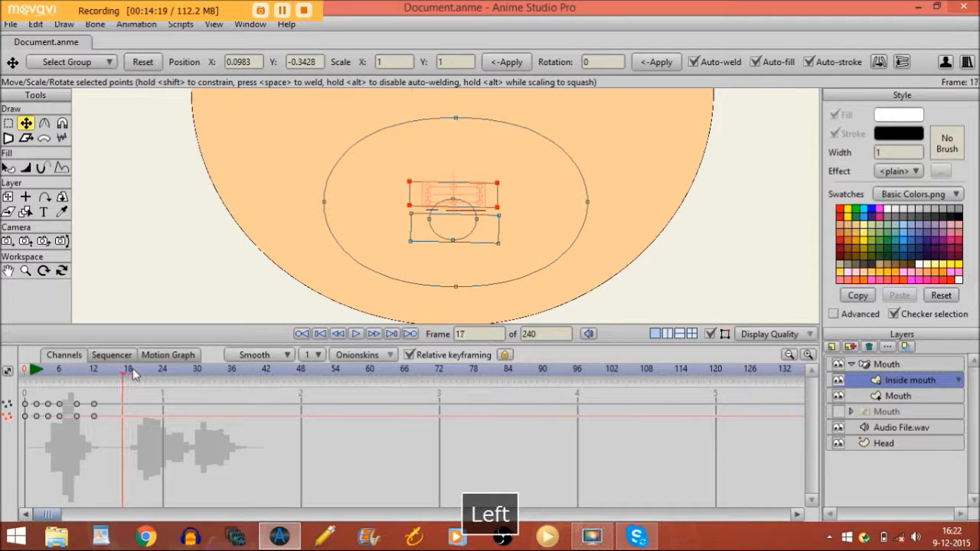
key("Right")
key("Right")
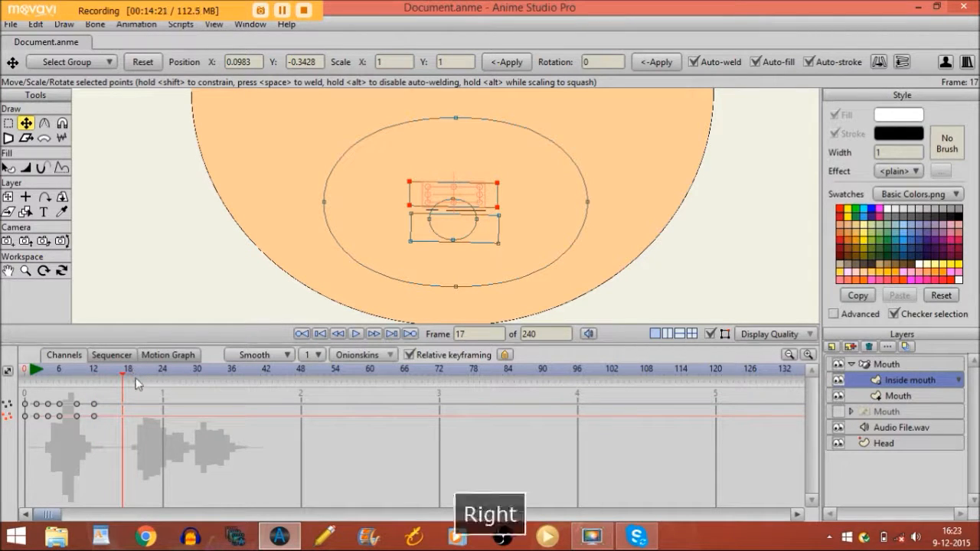
key("Left")
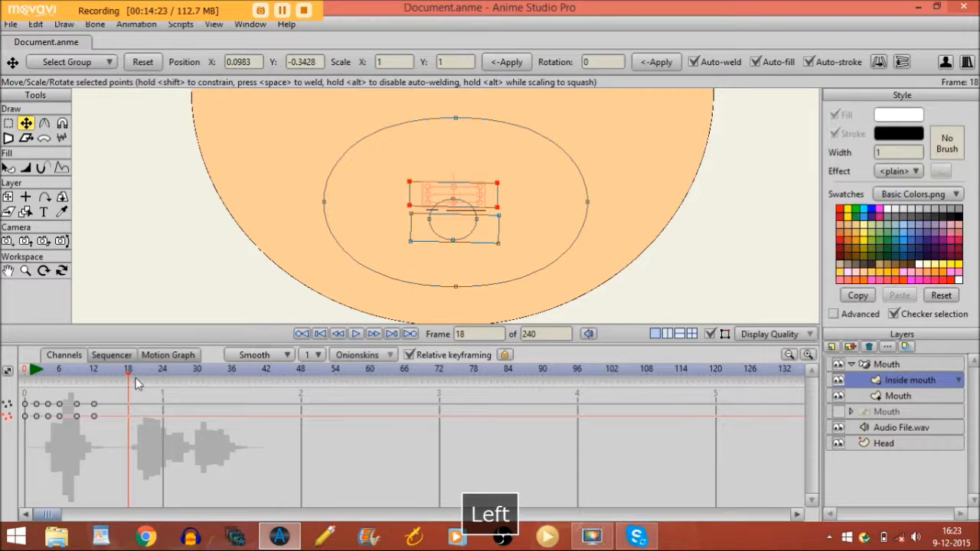
key("Left")
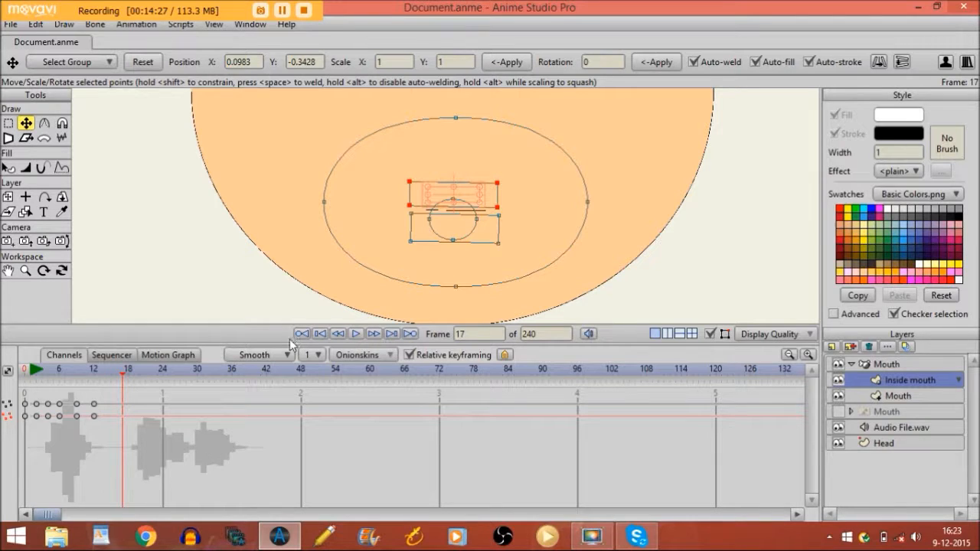
key("Right")
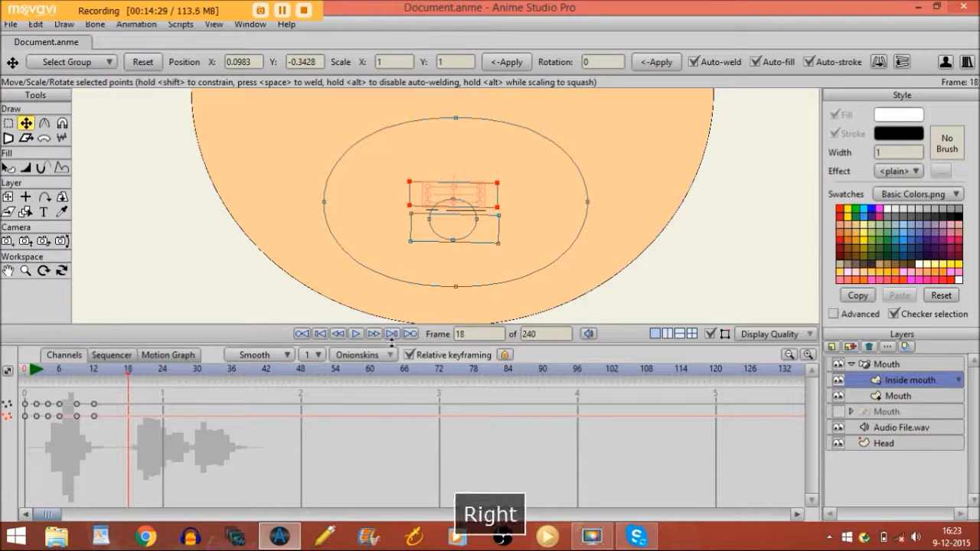
left_click(876, 395)
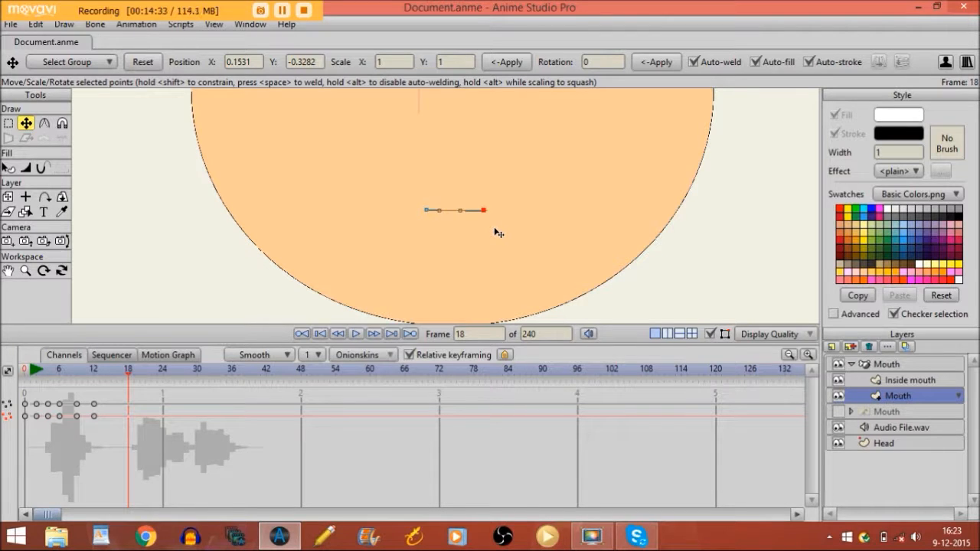
key("Left")
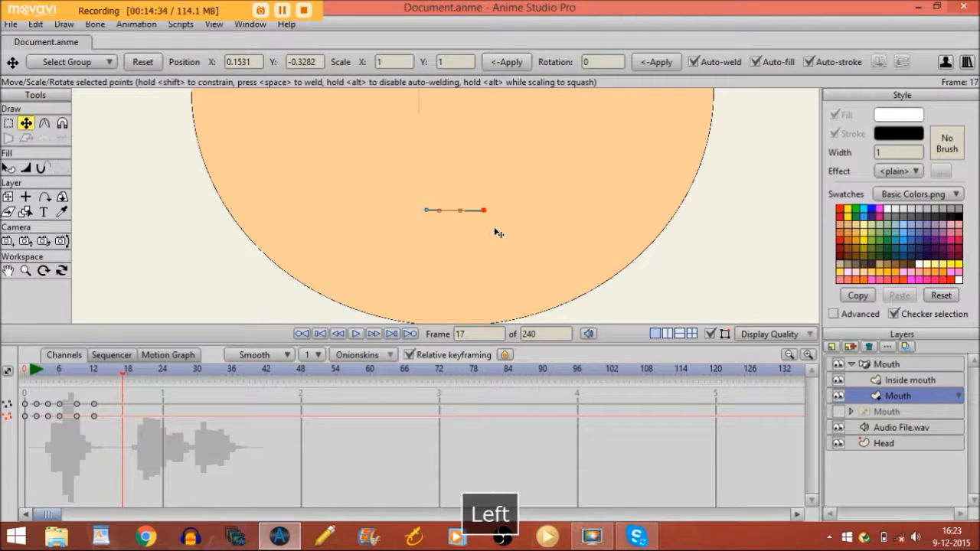
left_click(451, 212)
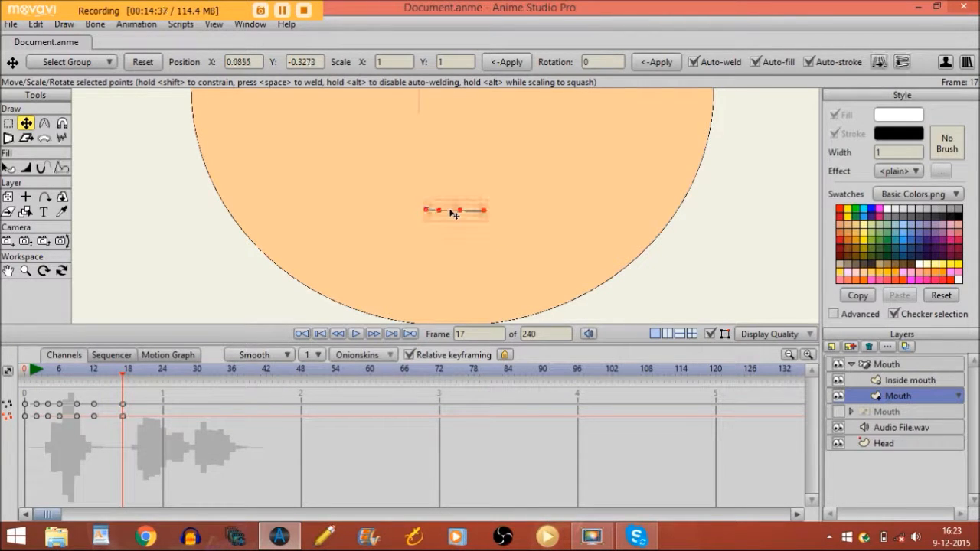
- At frame 17, key the Inside mouth layer's teeth and tongue around the closed line, nudging the lower teeth slightly up and left
left_click(865, 380)
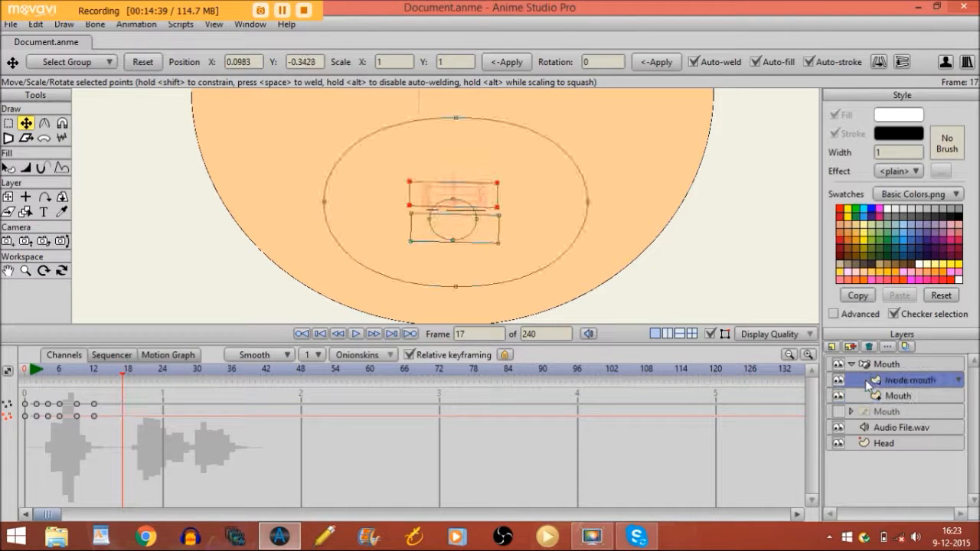
left_click(447, 194)
left_click(447, 193)
left_click(422, 235)
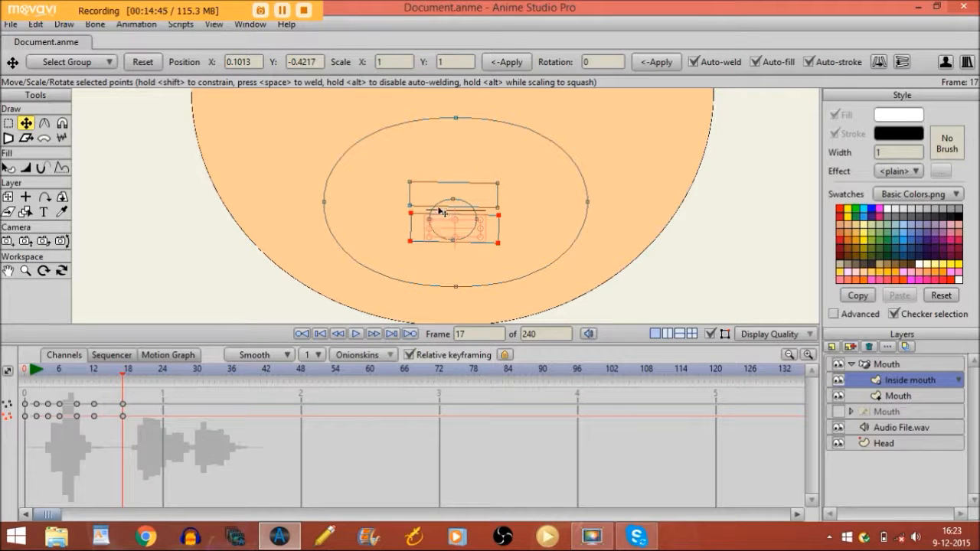
left_click(434, 213)
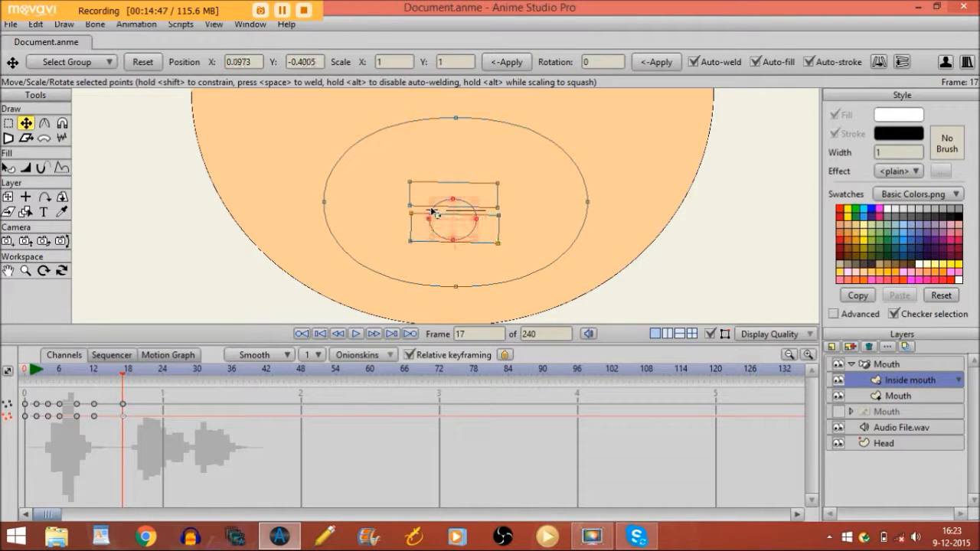
left_click(448, 214)
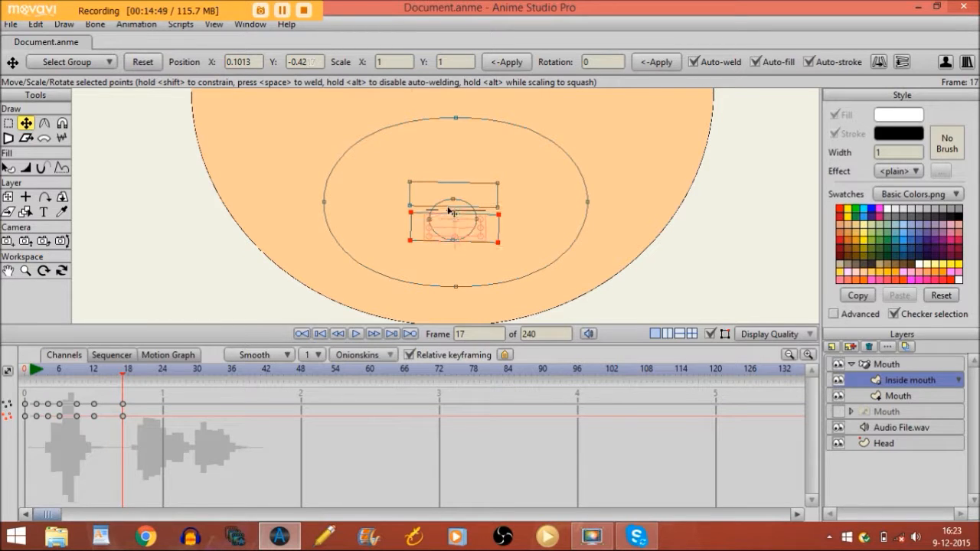
left_click(434, 212)
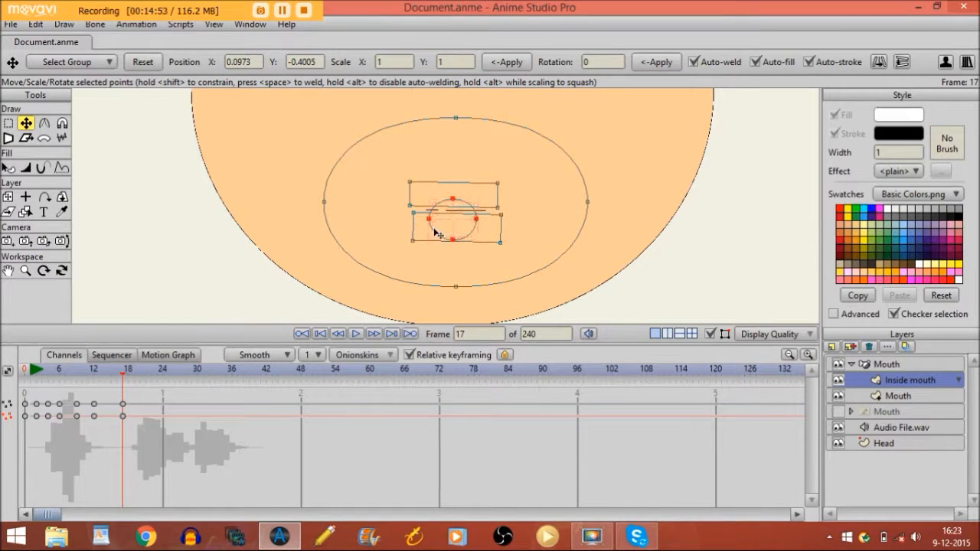
left_click(445, 229)
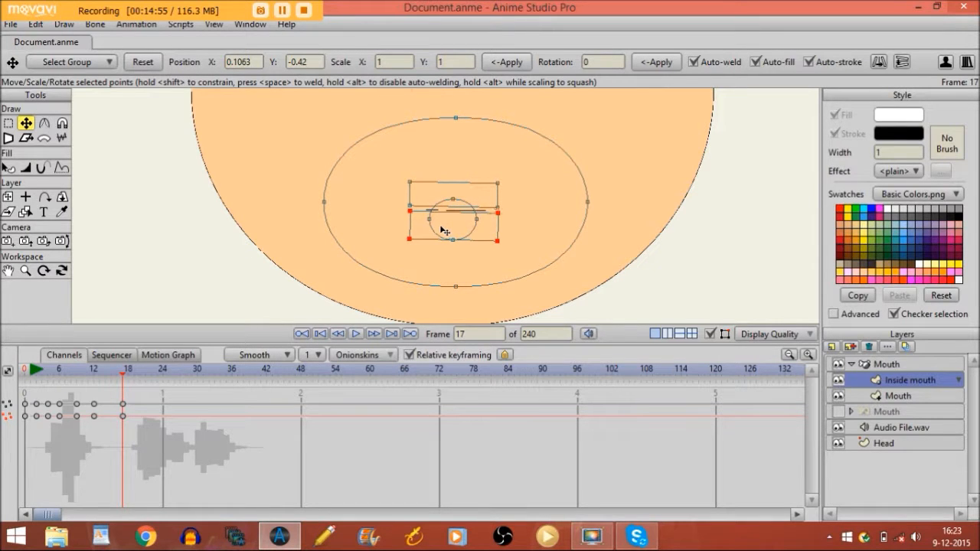
- At frame 20, open the Mouth vector layer's closed line into a small horizontal oval by moving its four points
left_click(863, 395)
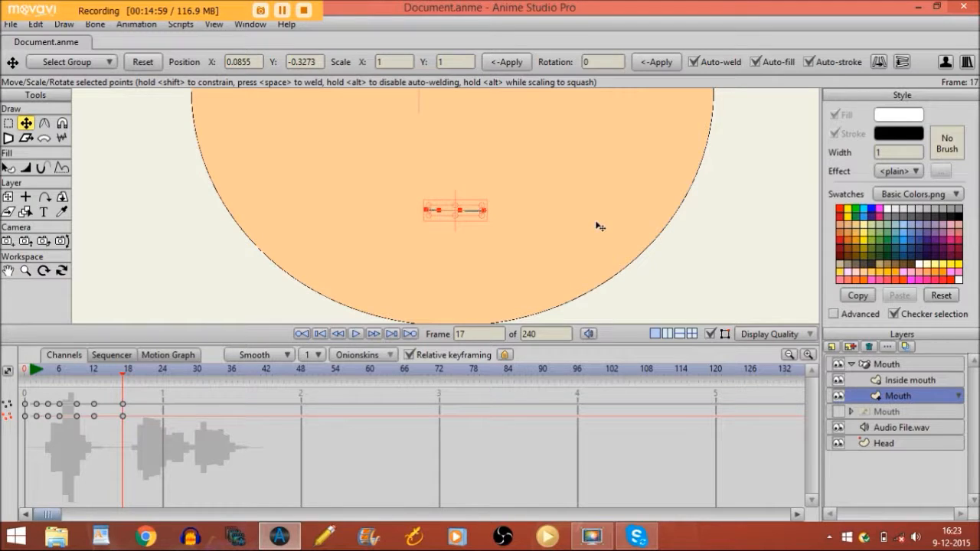
key("Right")
key("Right")
key("Right")
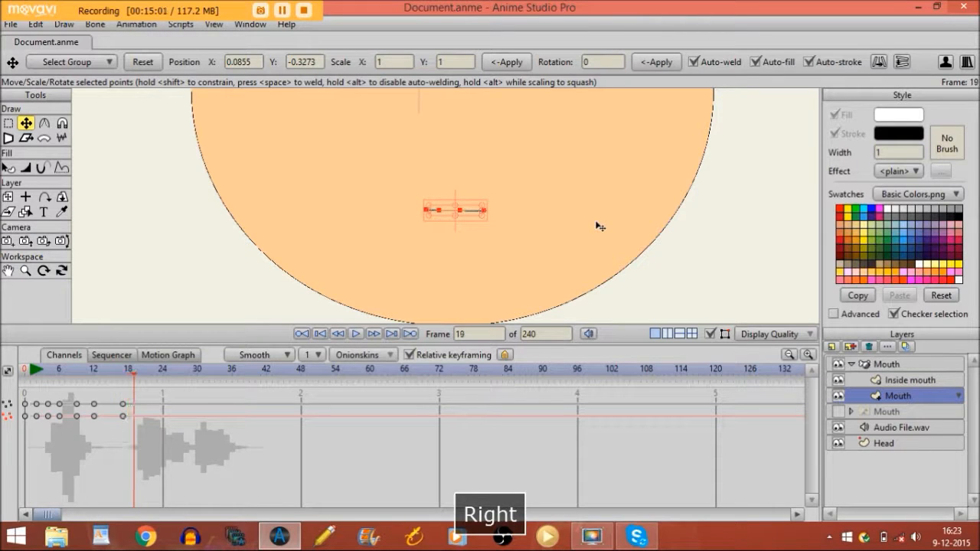
left_click(439, 210)
left_click_drag(440, 208, 491, 209)
left_click_drag(426, 216, 420, 209)
left_click(453, 226)
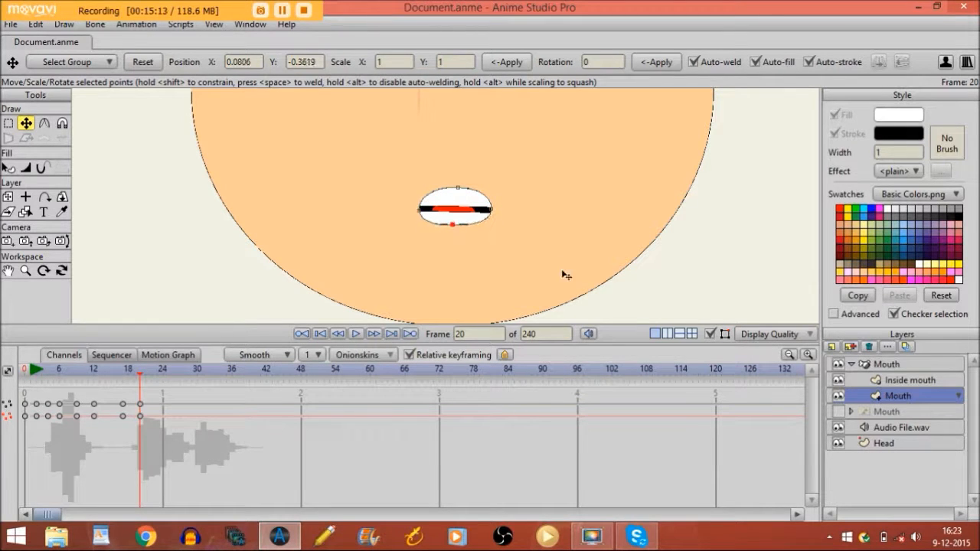
- At frame 20, raise the upper teeth and lower the tongue and lower teeth of the Inside mouth layer within the oval opening
left_click(916, 373)
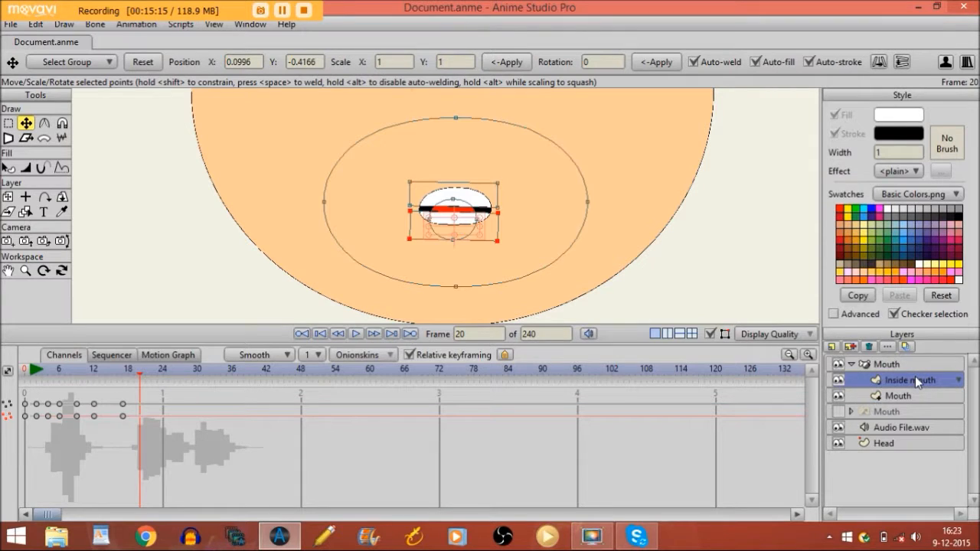
left_click(465, 197)
left_click(455, 191)
left_click_drag(455, 191, 455, 181)
left_click(449, 222)
mouse_move(449, 222)
left_mouse_down()
mouse_move(448, 230)
mouse_move(451, 213)
mouse_move(454, 224)
left_mouse_up()
left_click(451, 210)
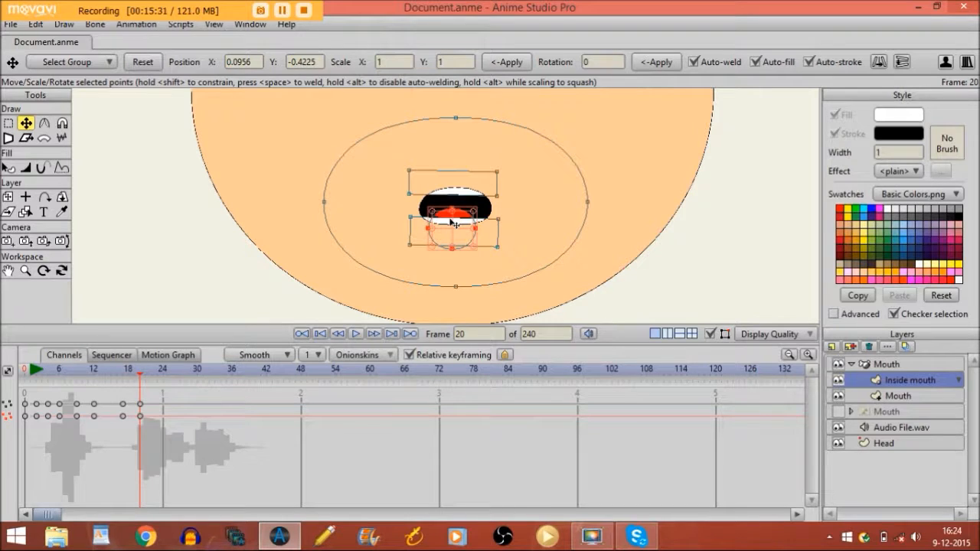
key("Right")
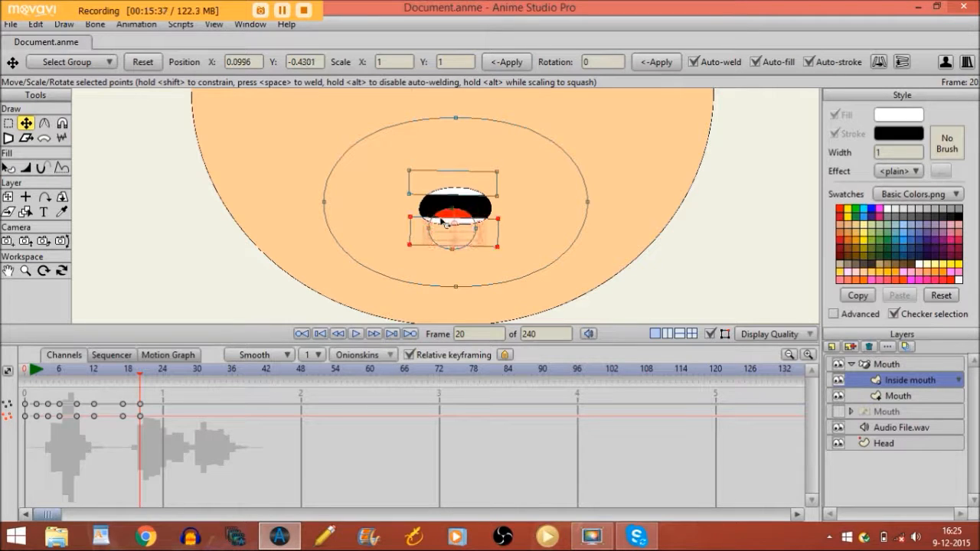
left_click(450, 181)
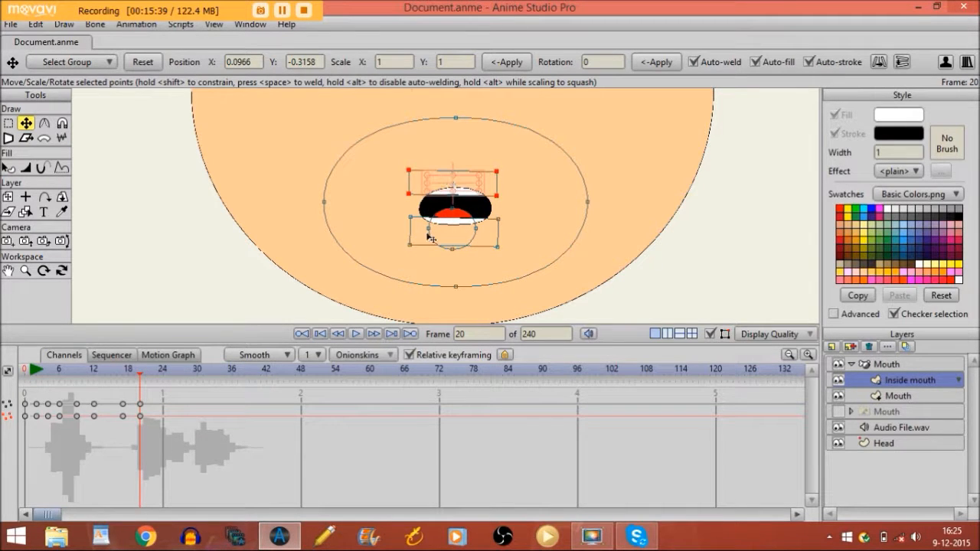
- At frame 22, lower the tongue, lower teeth and upper teeth of the Inside mouth layer
key("Right")
key("Right")
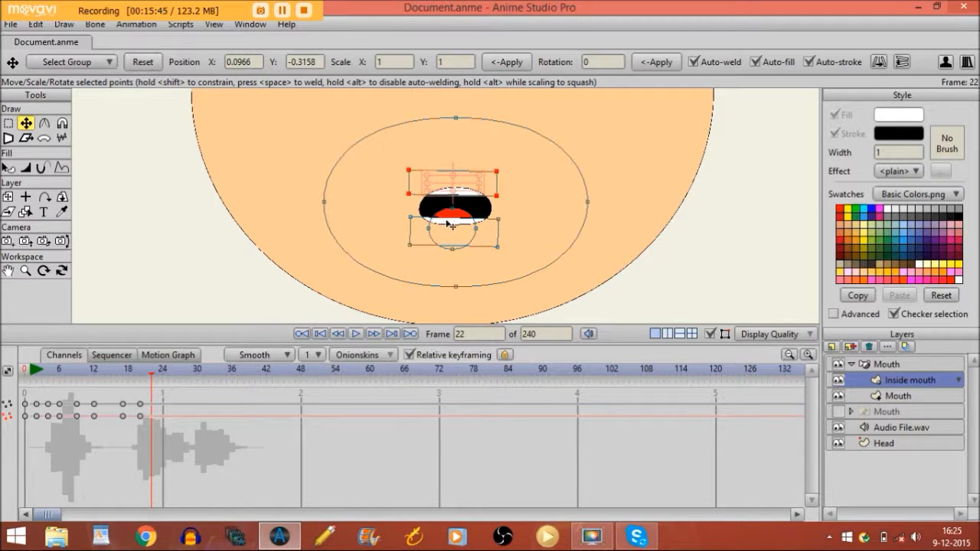
left_click(447, 221)
left_click_drag(448, 226, 450, 223)
left_click(450, 218)
left_click(453, 193)
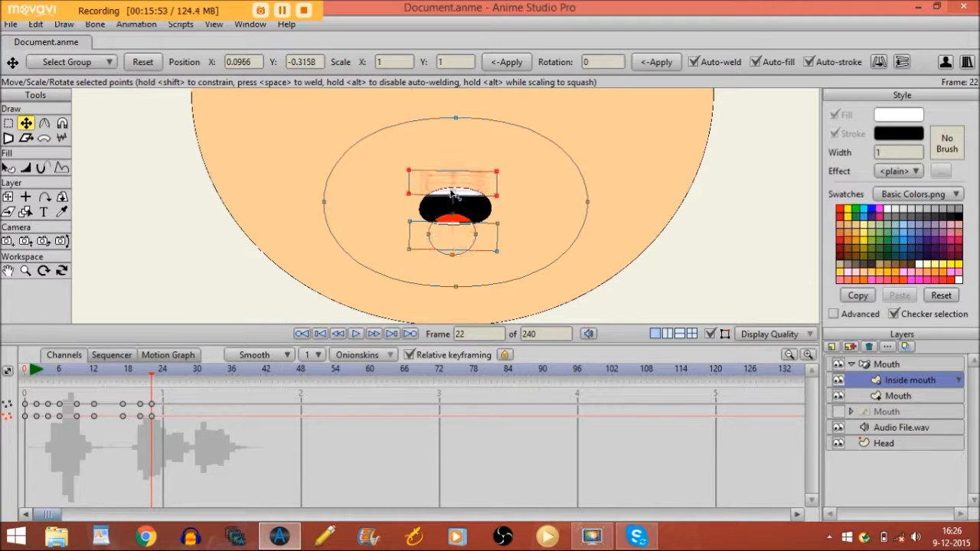
left_click_drag(453, 193, 454, 207)
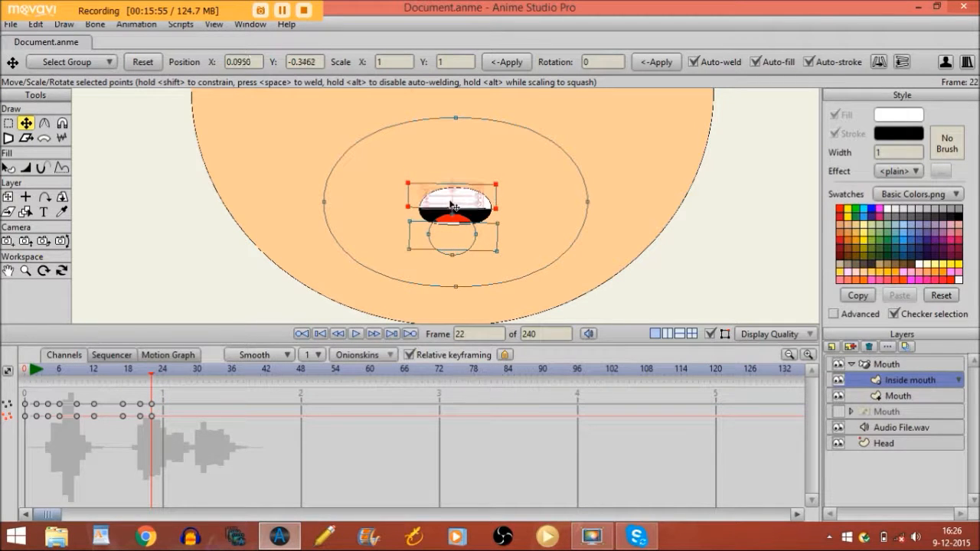
- At frame 22, pull the Mouth outline's bottom point up into an arch and lower the upper teeth to fill it
left_click(898, 395)
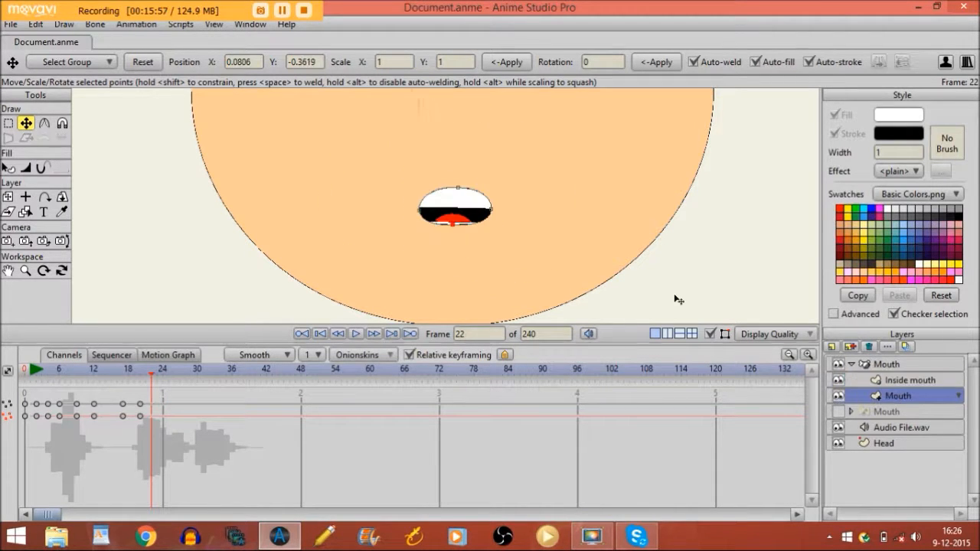
left_click_drag(458, 228, 454, 201)
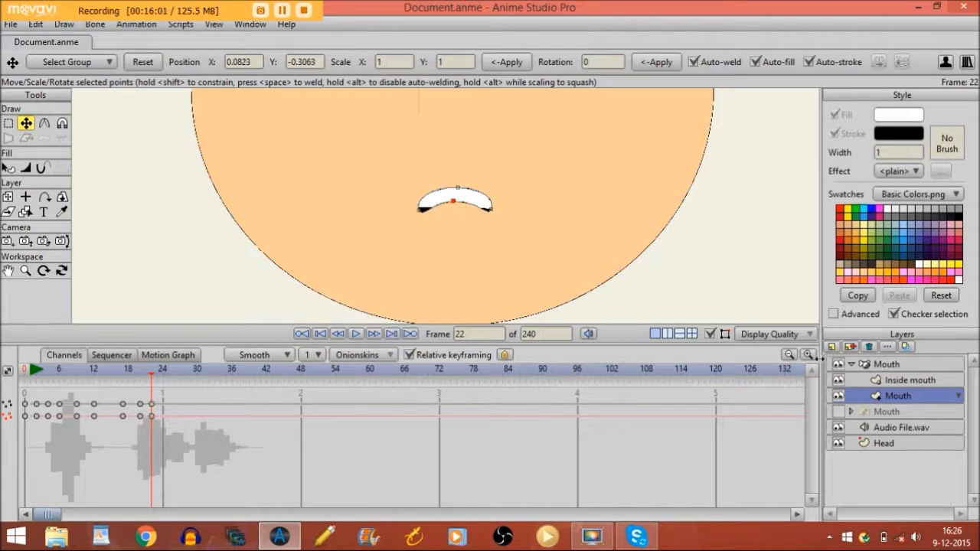
left_click(873, 383)
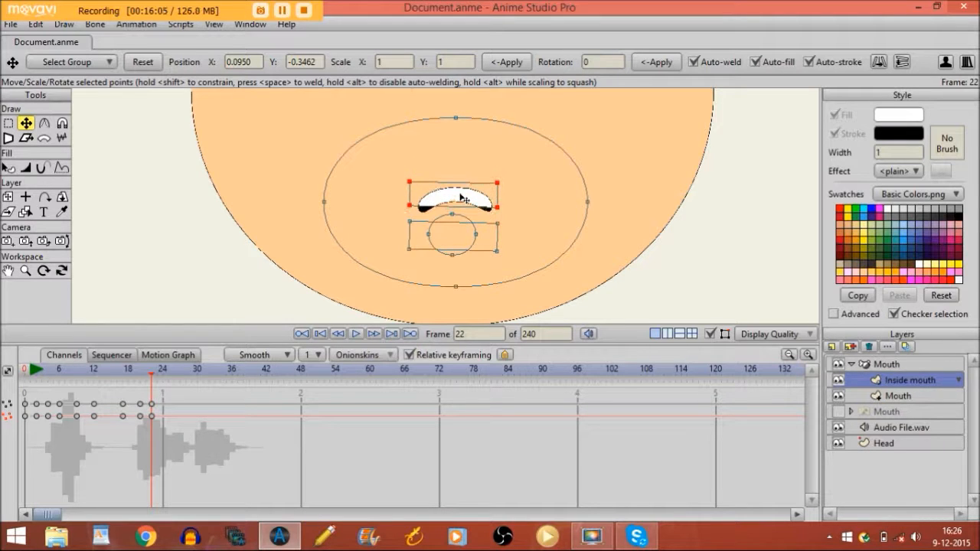
left_click_drag(460, 200, 460, 200)
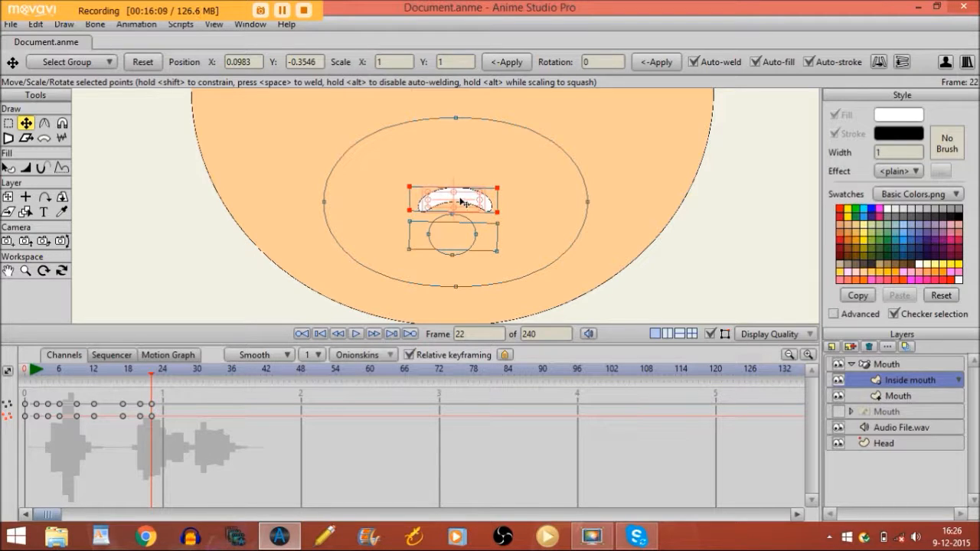
- At frame 24, reopen the Mouth vector layer's arch into an oval by lowering its bottom point and adjusting the top one
key("Right")
key("Right")
key("Left")
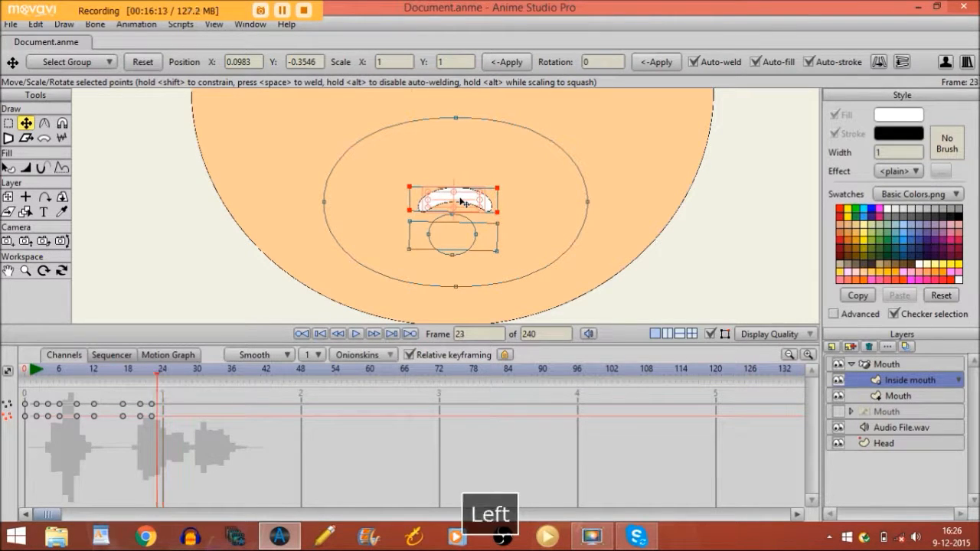
key("Right")
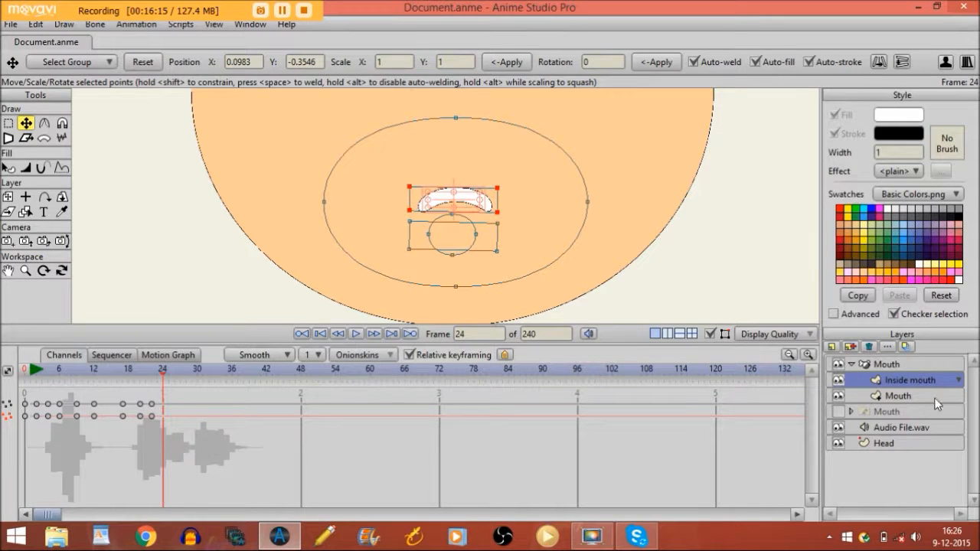
left_click(889, 395)
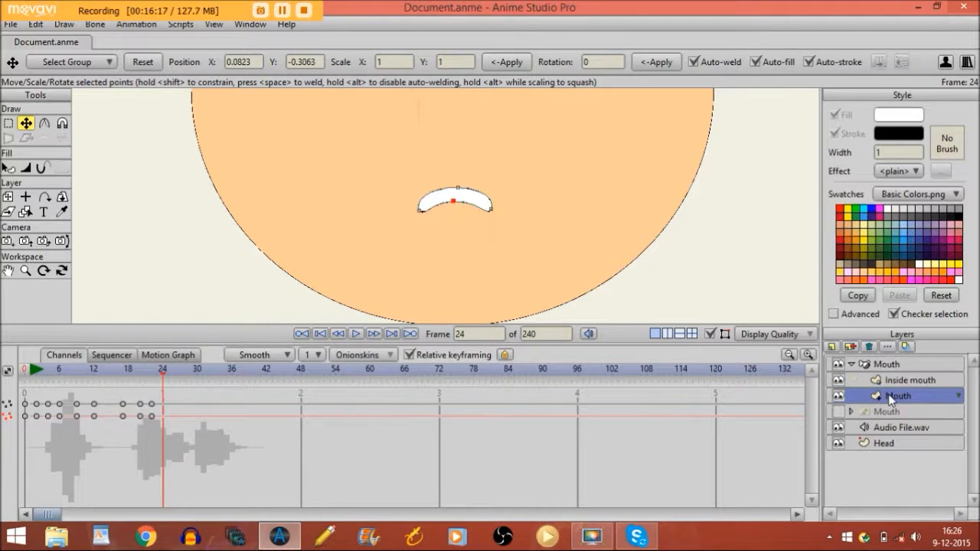
mouse_move(457, 205)
left_mouse_down()
mouse_move(454, 221)
mouse_move(456, 175)
mouse_move(457, 224)
left_mouse_up()
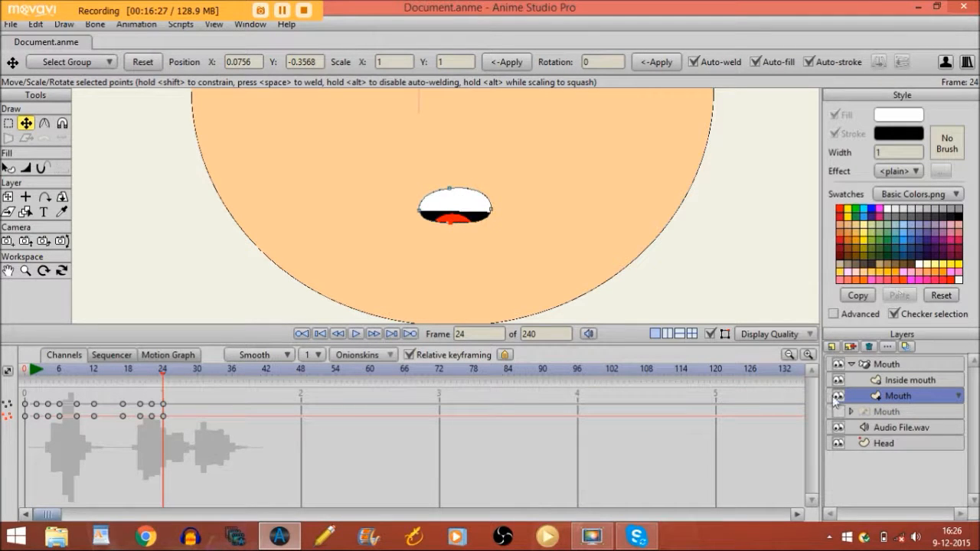
- At frame 24, raise the upper teeth, tongue and lower teeth of the Inside mouth layer within the oval opening
left_click(862, 382)
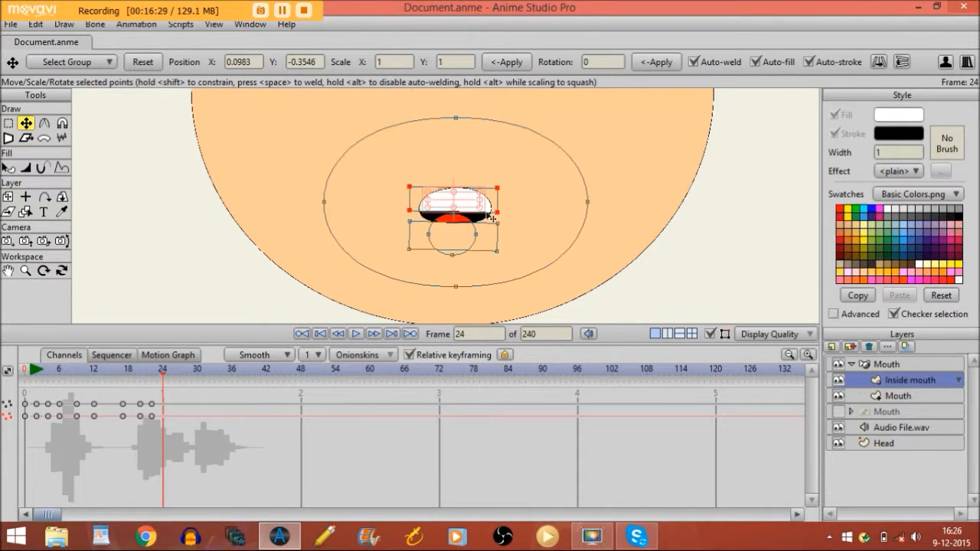
left_click_drag(466, 204, 475, 191)
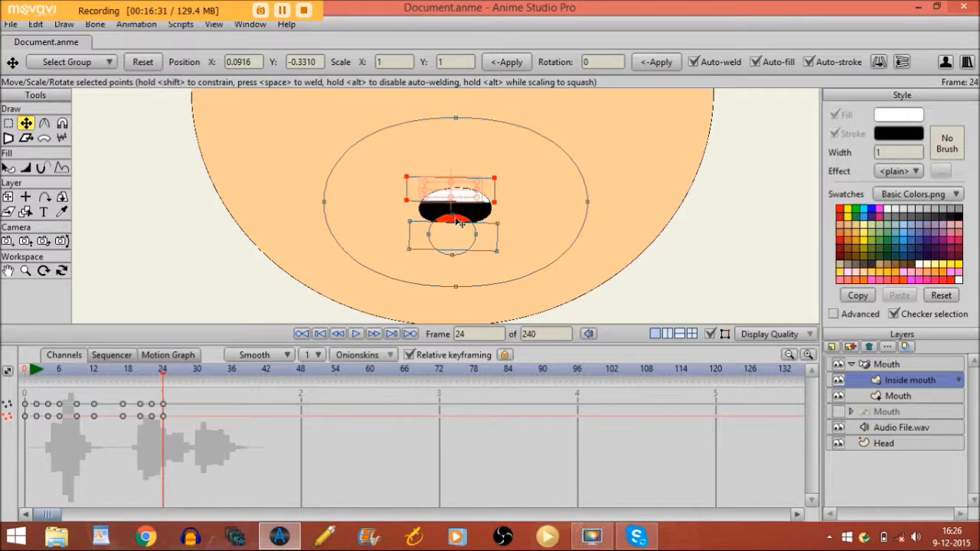
double_click(454, 223)
left_click_drag(453, 237, 453, 235)
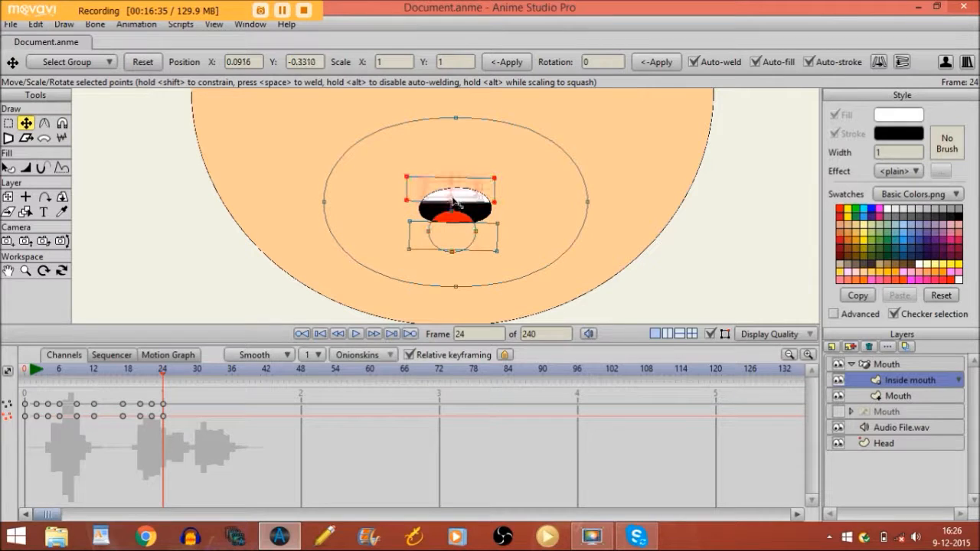
double_click(454, 198)
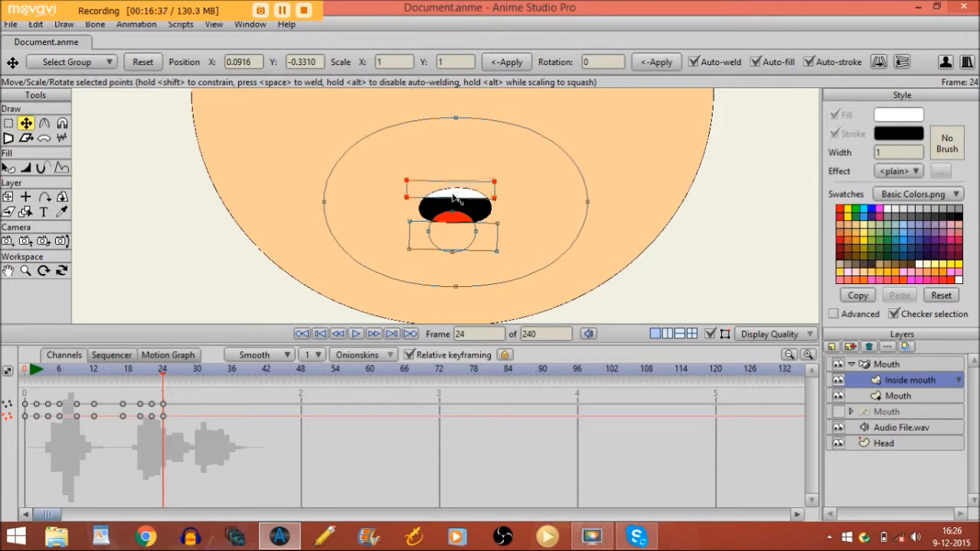
left_click_drag(454, 197, 456, 186)
left_click(453, 236)
left_click_drag(452, 237, 458, 232)
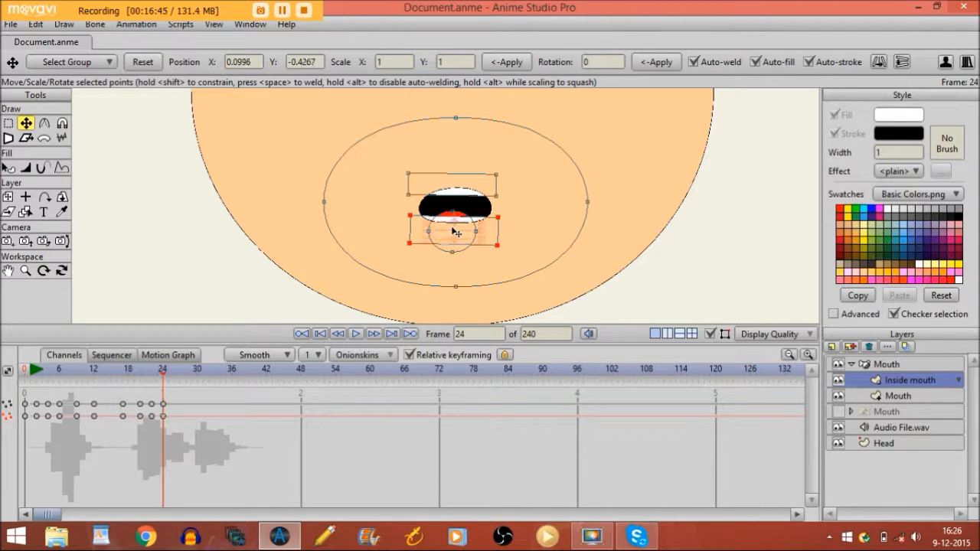
- At frame 26, raise the lower teeth and tongue and lower the upper teeth until both rows meet
key("Right")
key("Right")
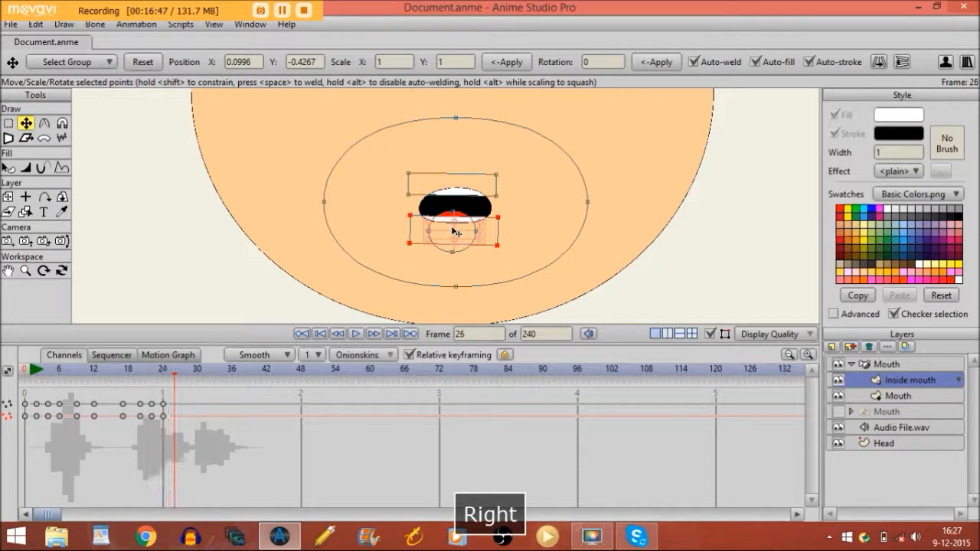
key("Left")
key("Right")
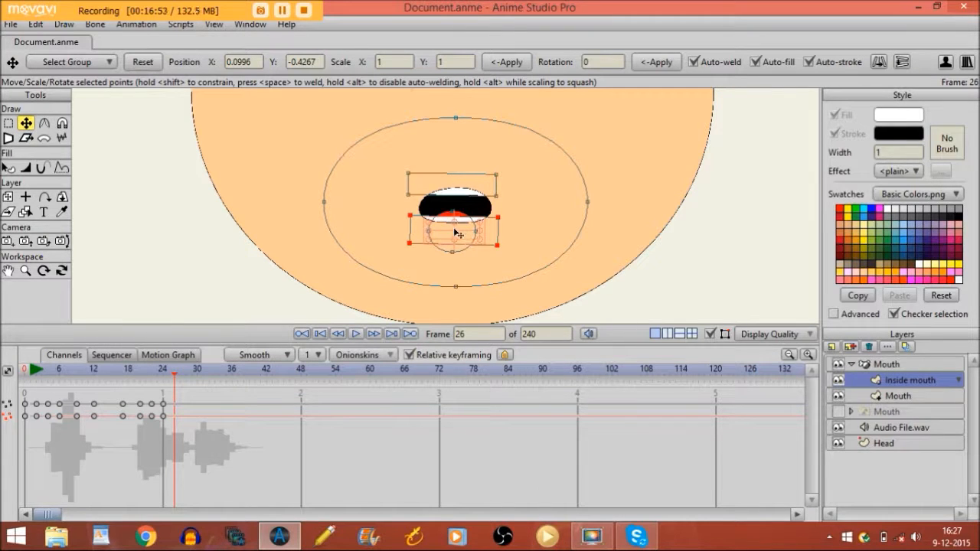
left_click_drag(457, 235, 457, 222)
left_click(455, 248)
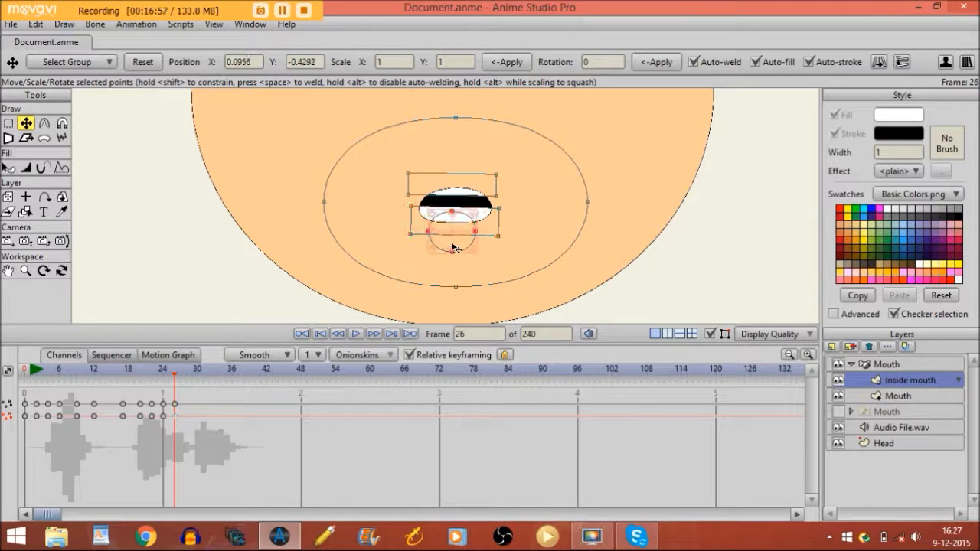
left_click_drag(457, 241, 453, 235)
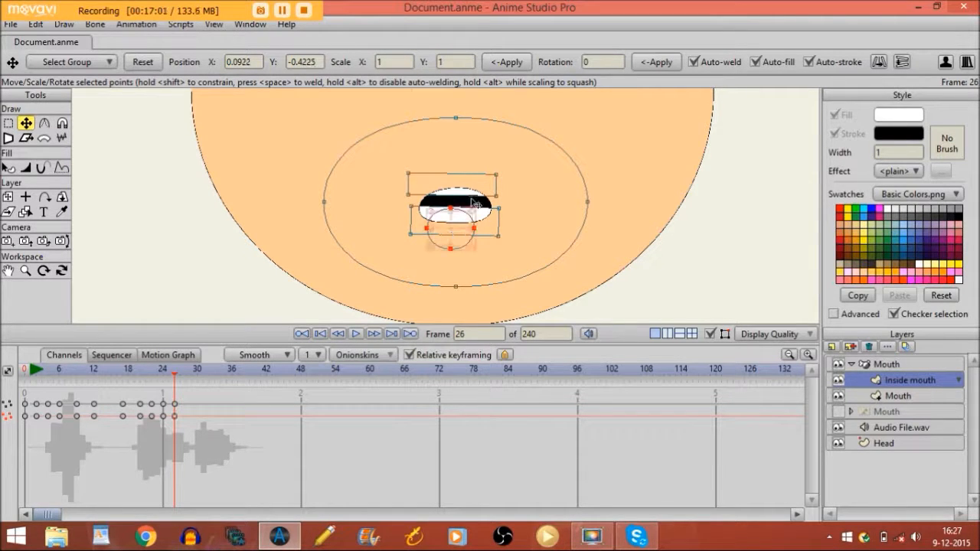
left_click_drag(461, 187, 462, 203)
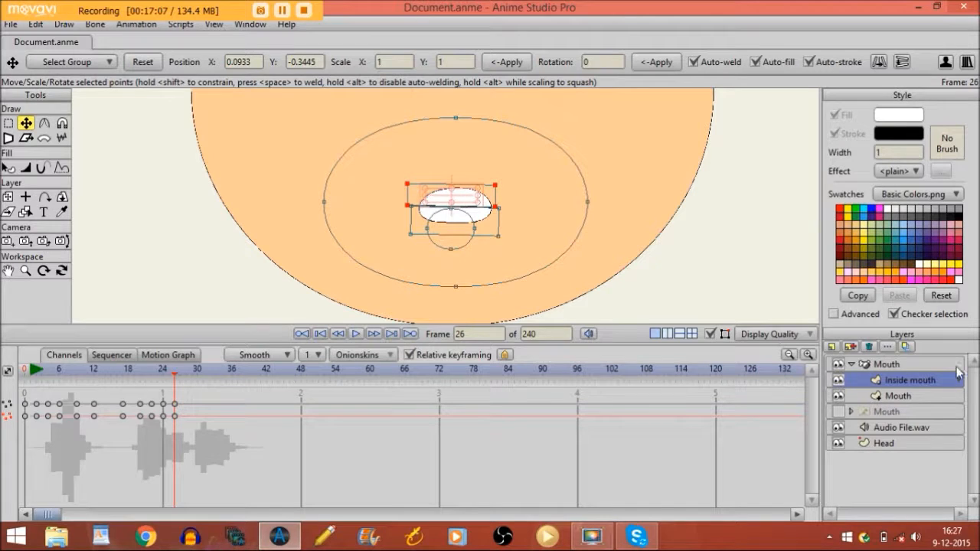
- At frame 26, shrink the Mouth vector layer's outline into a smaller, flatter oval around the closed teeth
left_click(902, 395)
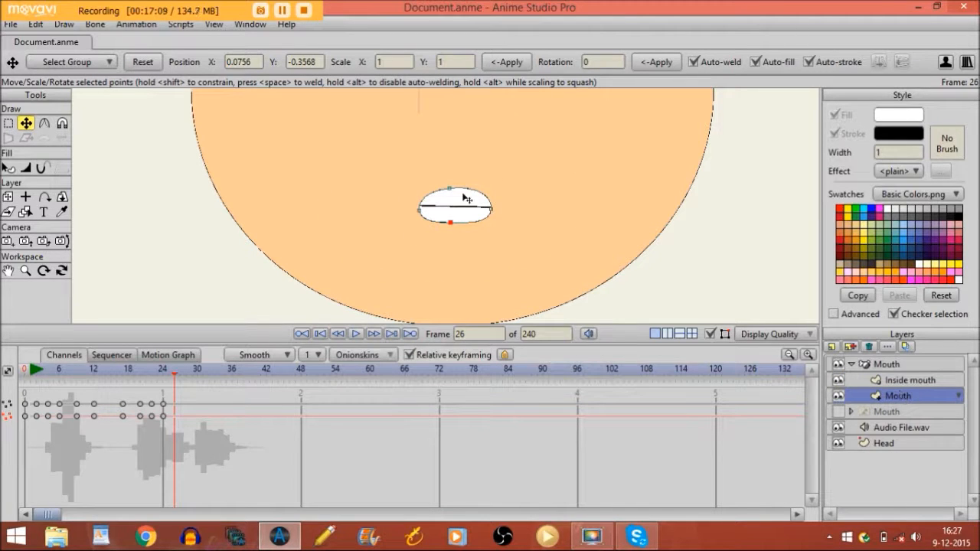
left_click_drag(453, 190, 477, 210)
left_click_drag(412, 212, 445, 217)
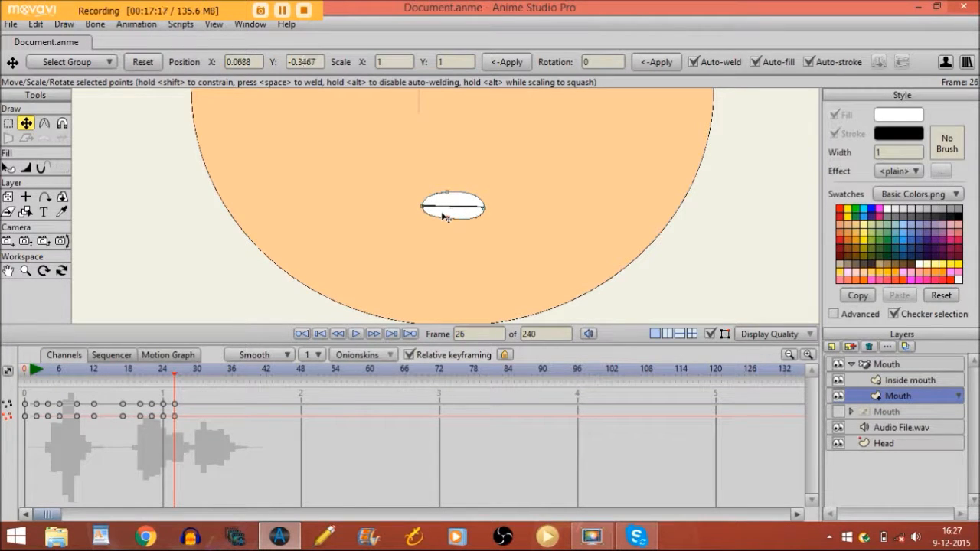
- Scrub back and forth between frames 24 and 30 to check the mouth shapes against the audio
key("Right")
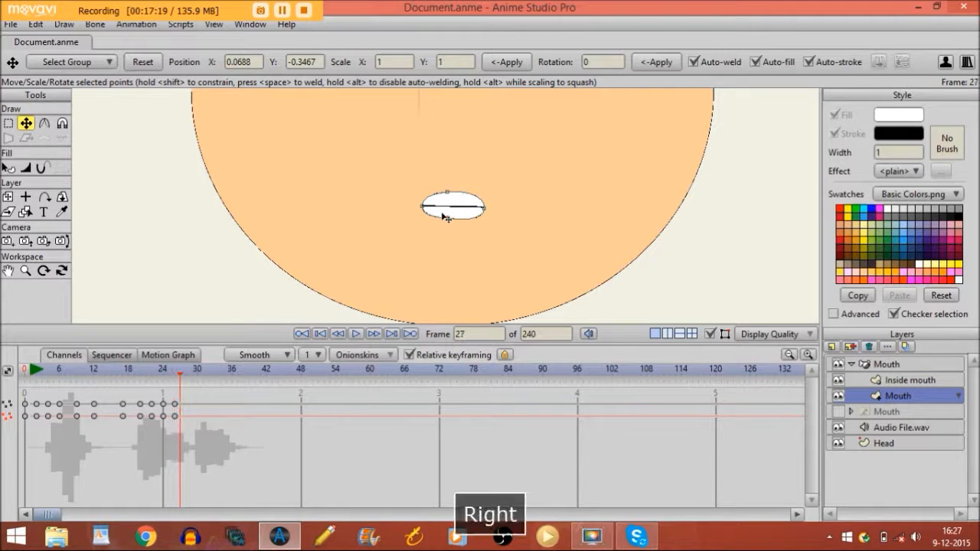
key("Right")
key("Right")
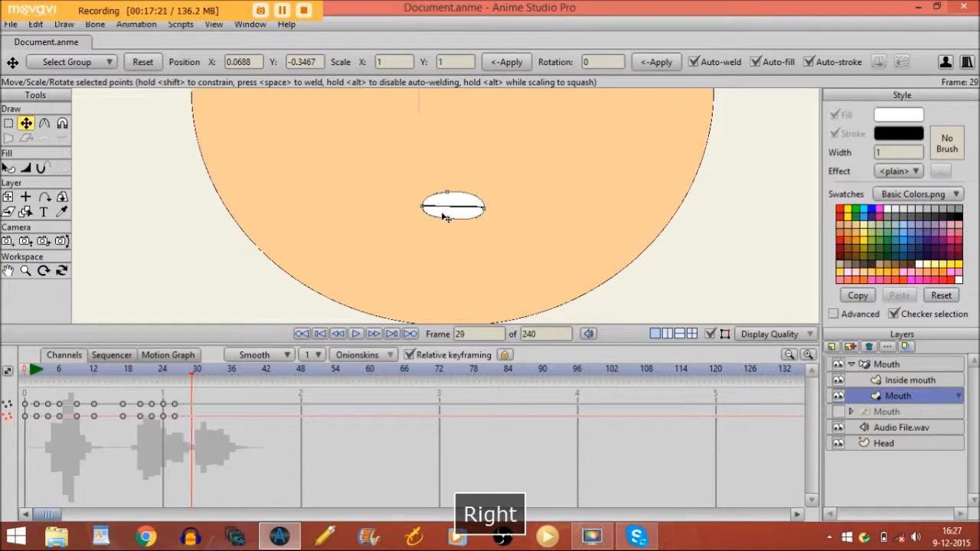
key("Left")
key("Left")
key("Left")
key("Left")
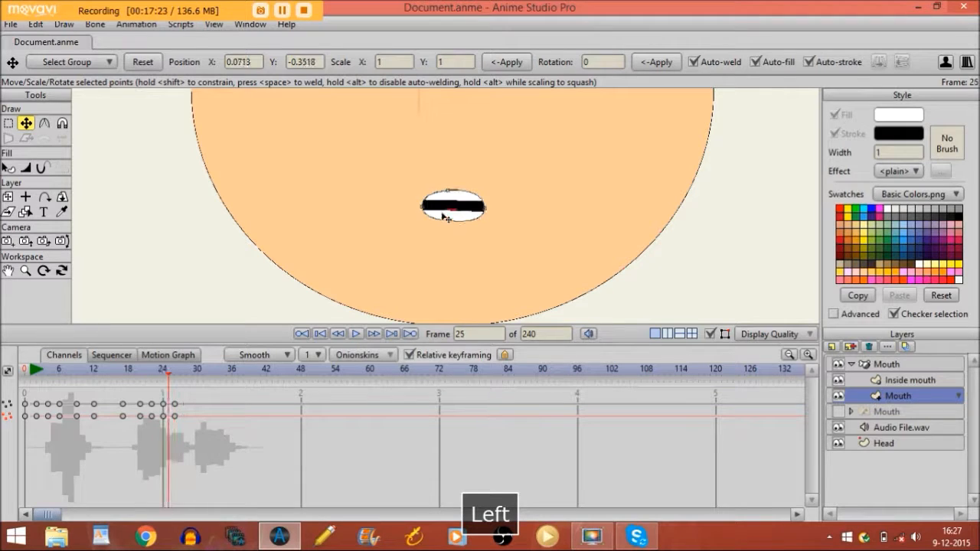
key("Right")
key("Right")
key("Right")
key("Right")
key("Right")
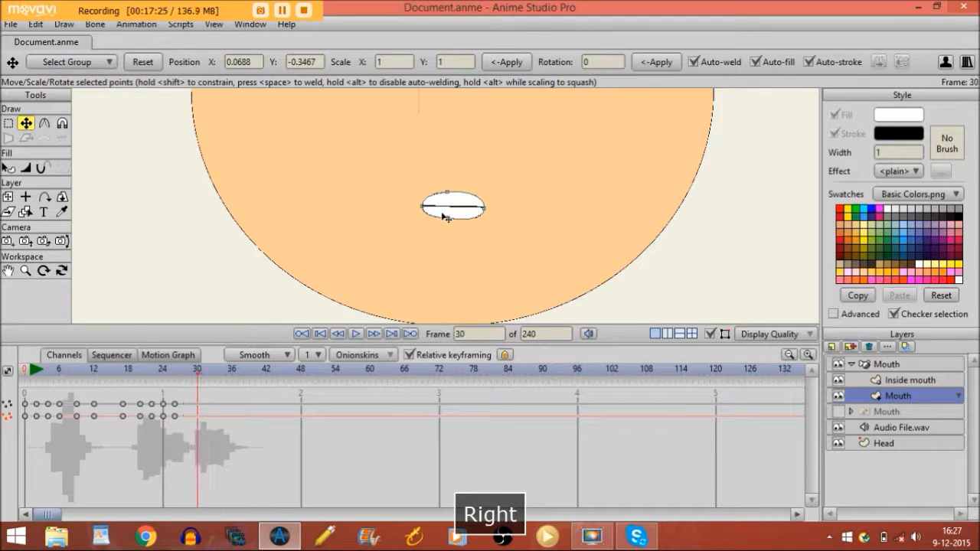
key("Left")
key("Left")
key("Left")
key("Left")
key("Left")
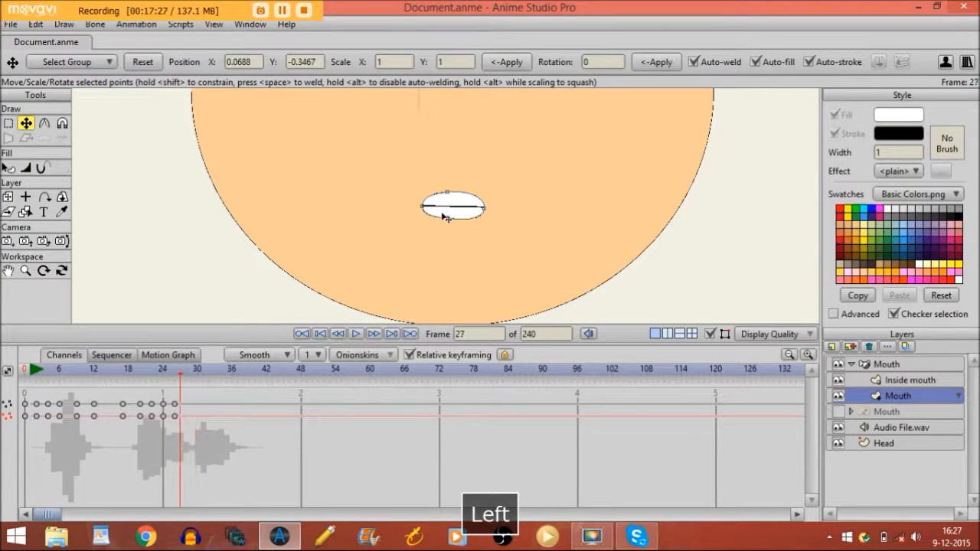
key("Left")
key("Right")
key("Right")
key("Right")
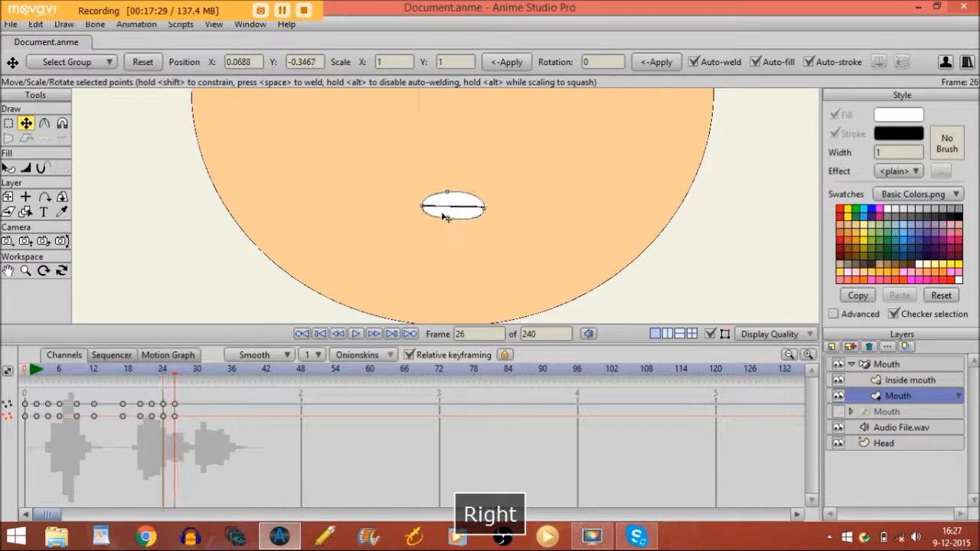
key("Right")
key("Right")
key("Right")
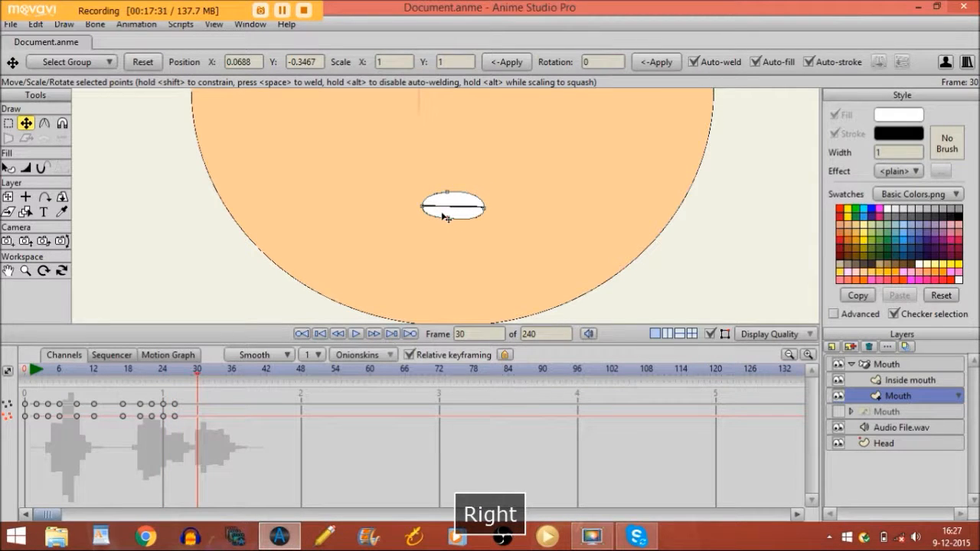
key("Left")
key("Left")
key("Left")
key("Right")
key("Left")
- At frame 28, narrow and heighten the Mouth outline into a small round opening by moving its points
key("Right")
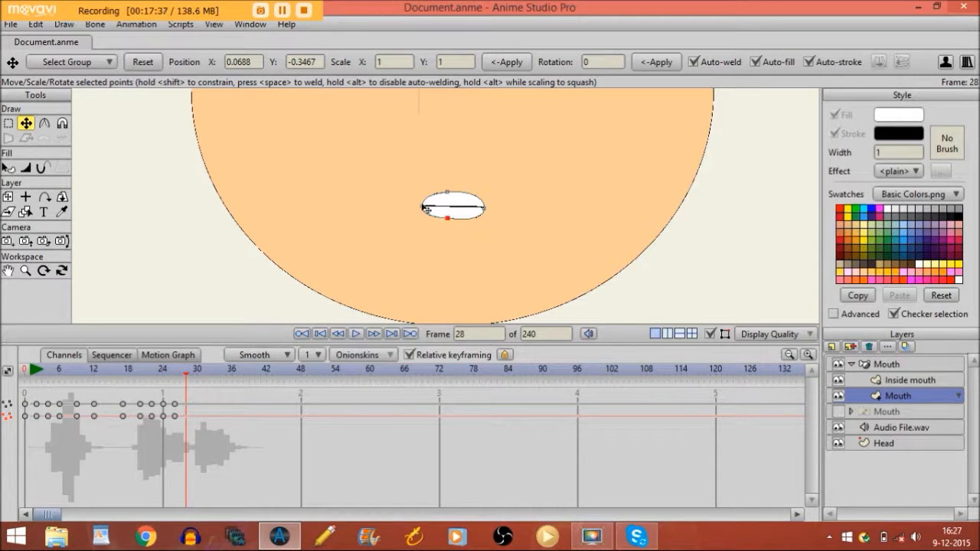
left_click_drag(426, 201, 432, 203)
left_click_drag(491, 206, 446, 185)
left_click_drag(448, 220, 428, 200)
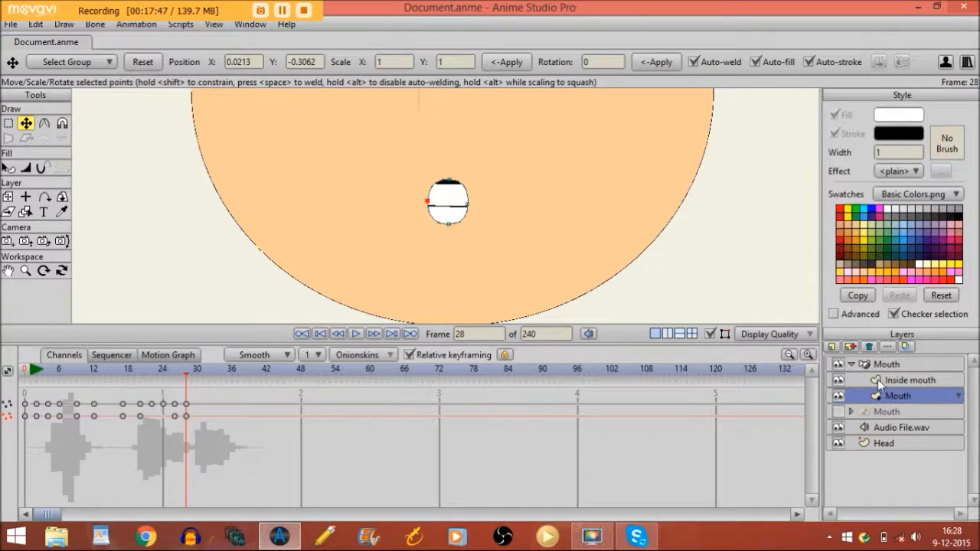
- At frame 28, move the upper and lower teeth of the Inside mouth layer out of the round opening and reposition the tongue
left_click(877, 379)
left_click_drag(443, 196, 447, 167)
mouse_move(446, 224)
left_mouse_down()
mouse_move(448, 247)
mouse_move(451, 223)
mouse_move(442, 224)
left_mouse_up()
left_click(451, 221)
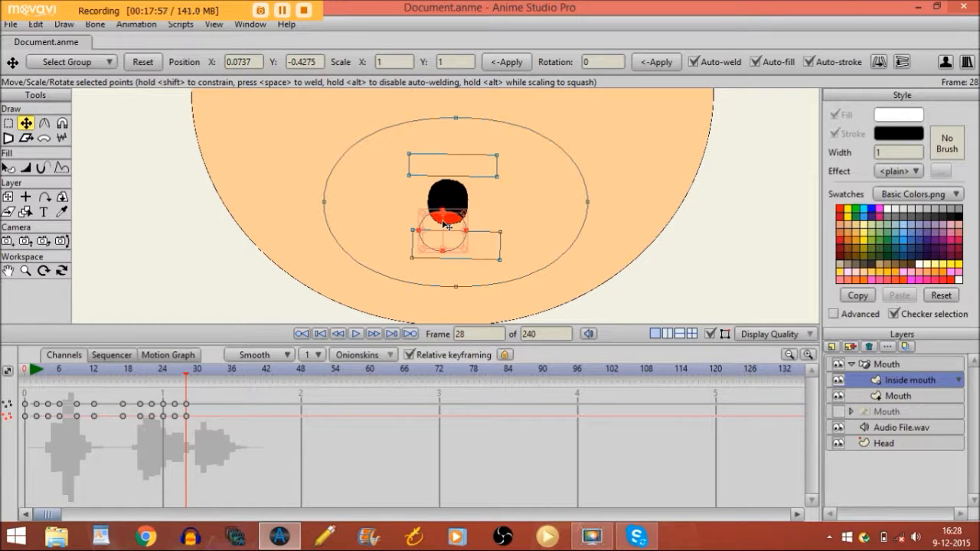
- At frame 30, raise the tongue and lower teeth and lower the upper teeth so both rows fill the opening
key("Right")
key("Right")
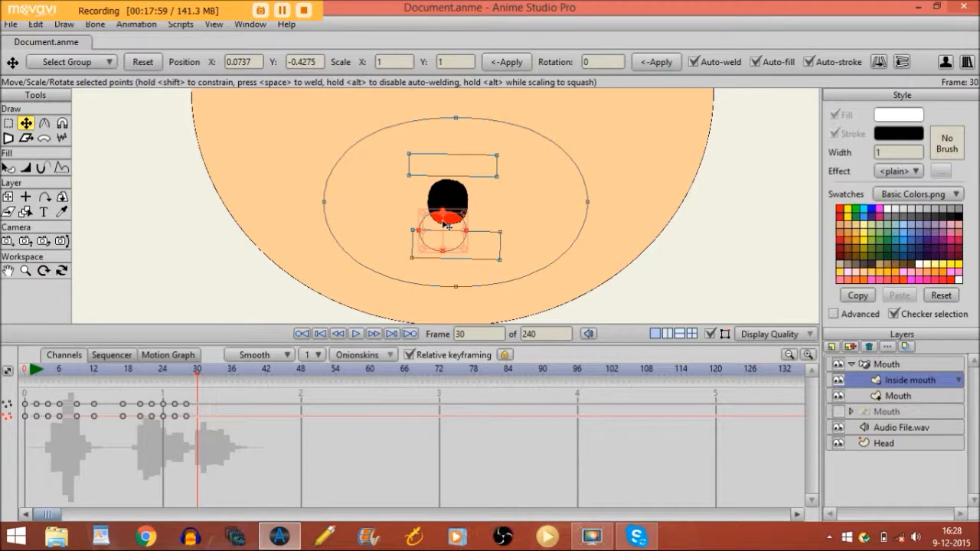
left_click_drag(444, 231, 446, 223)
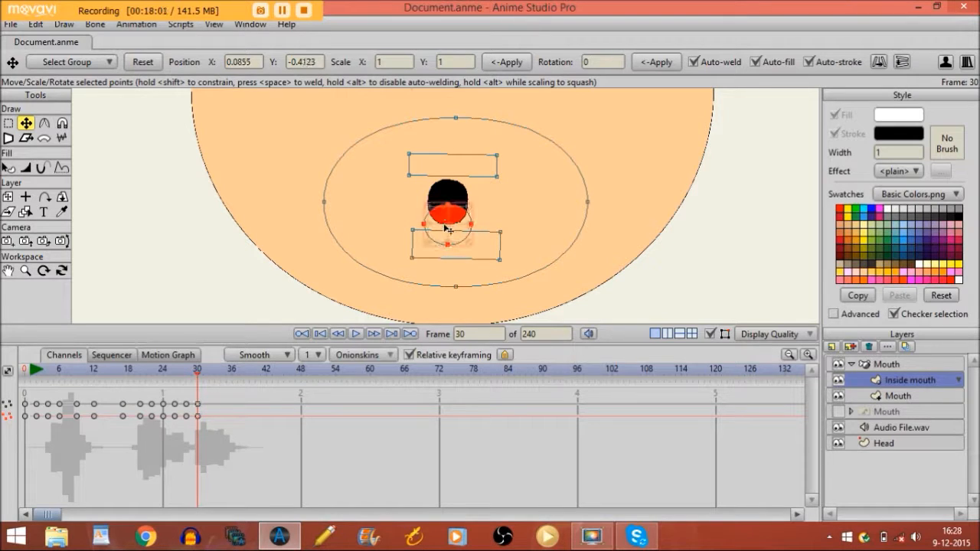
left_click(466, 253)
left_click_drag(469, 254, 458, 203)
left_click(454, 164)
left_click_drag(451, 165, 448, 191)
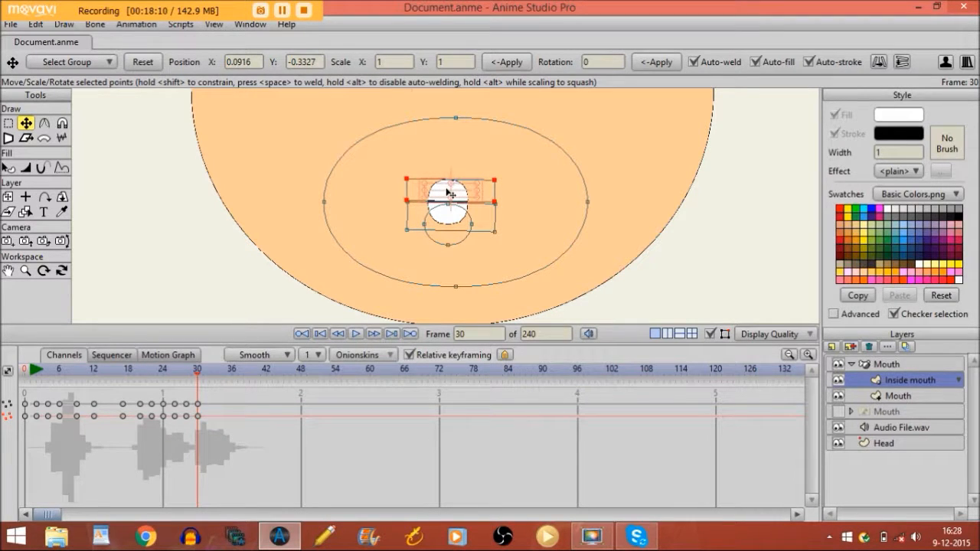
- At frame 30, widen and flatten the Mouth vector layer's round outline into an oval
left_click(898, 397)
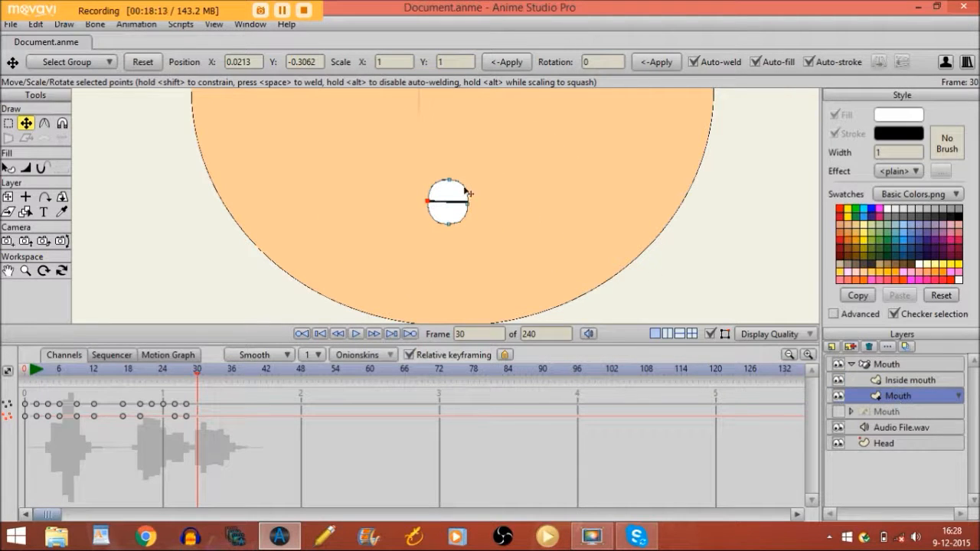
left_click_drag(468, 205, 451, 183)
left_click_drag(451, 225, 452, 222)
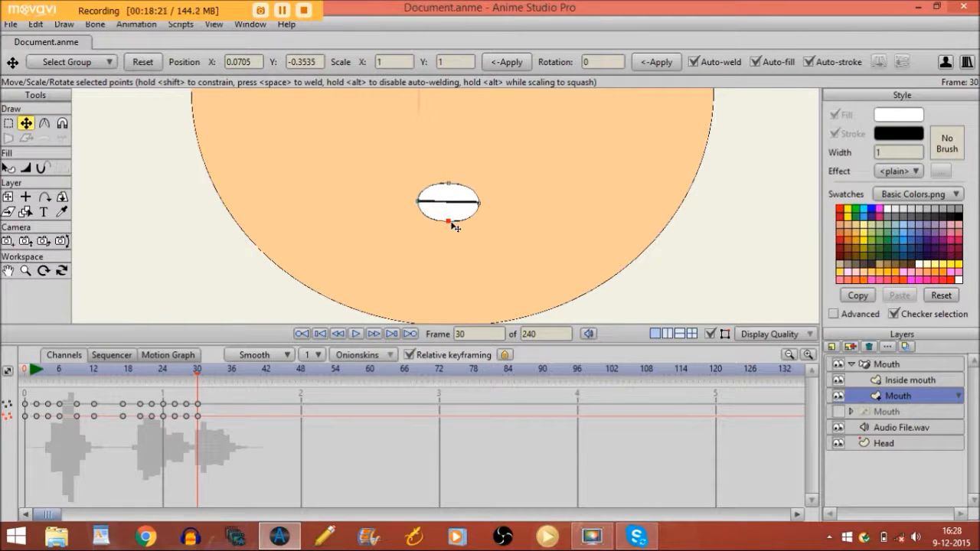
- At frame 32, pull in the Mouth outline's side points and stretch it vertically into a narrow rounded opening
key("Right")
key("Right")
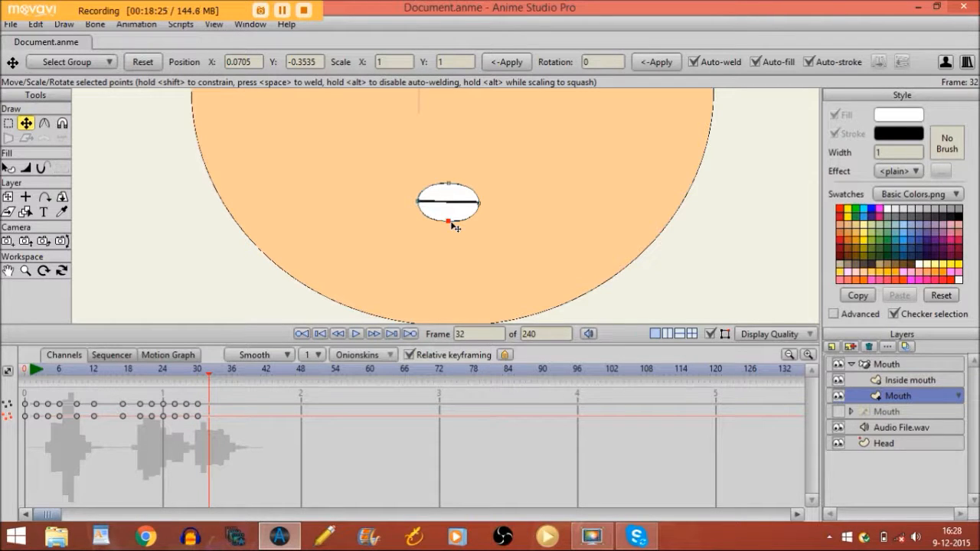
left_click_drag(418, 201, 451, 175)
left_click_drag(450, 175, 447, 225)
left_click(479, 205)
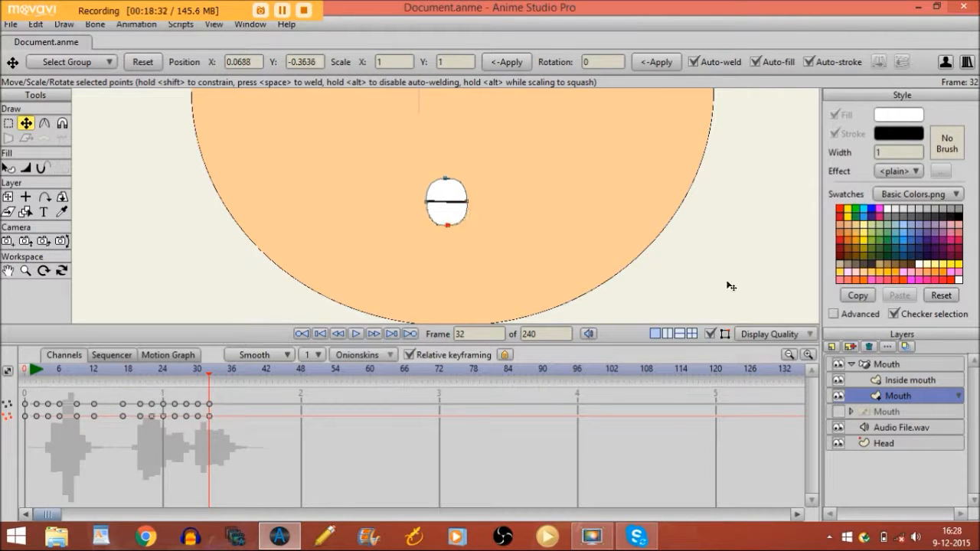
- At frame 32, move the Inside mouth layer's teeth out of the opening and lower the tongue to its bottom edge
left_click(853, 382)
left_click_drag(443, 193, 444, 160)
mouse_move(446, 214)
left_mouse_down()
mouse_move(447, 251)
mouse_move(448, 233)
left_mouse_up()
left_click(447, 224)
- At frame 34, raise the tongue and lower teeth and lower the upper teeth partly into the opening
key("Right")
key("Right")
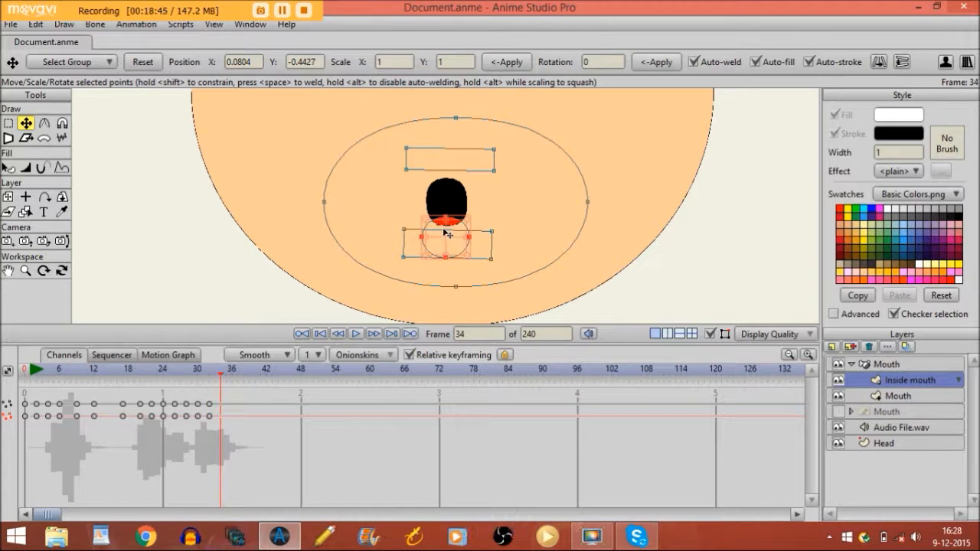
left_click_drag(448, 233, 447, 219)
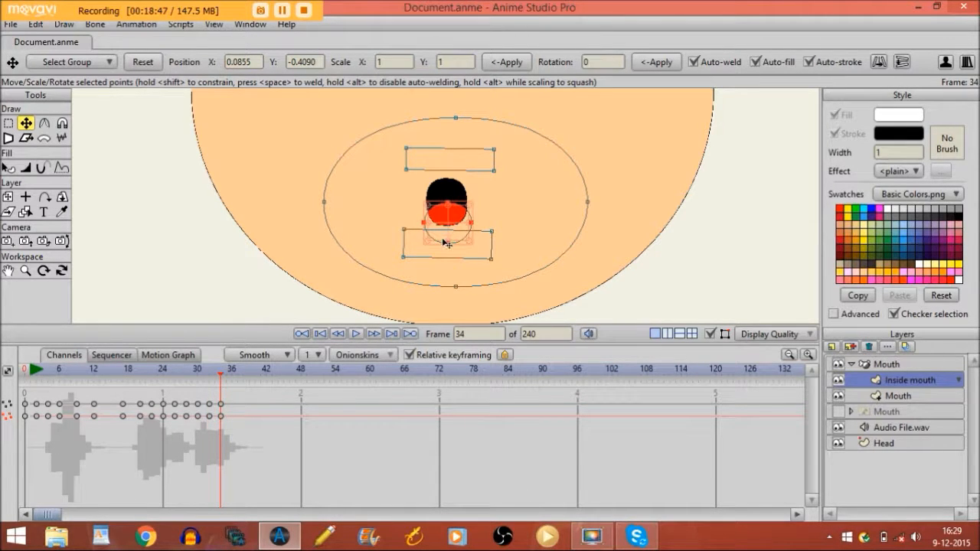
left_click_drag(437, 254, 442, 238)
left_click_drag(442, 165, 440, 184)
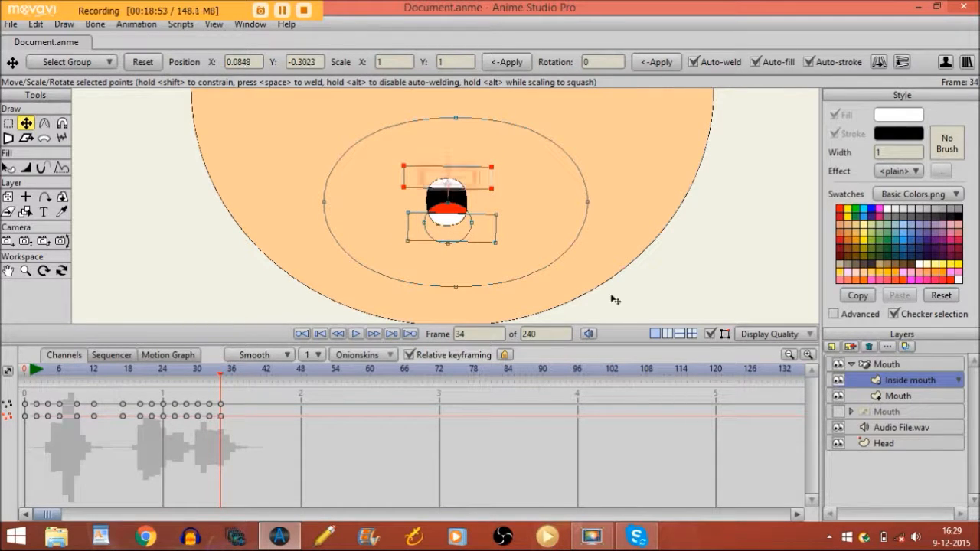
- At frame 34, widen the Mouth outline into a broad oval by moving its side points outward
left_click(911, 397)
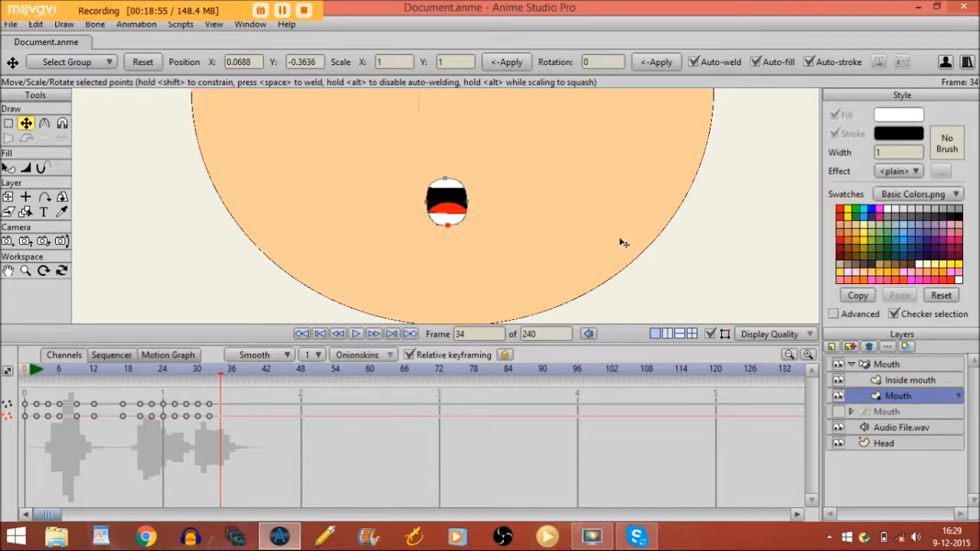
left_click_drag(447, 221, 488, 203)
left_click_drag(421, 204, 407, 202)
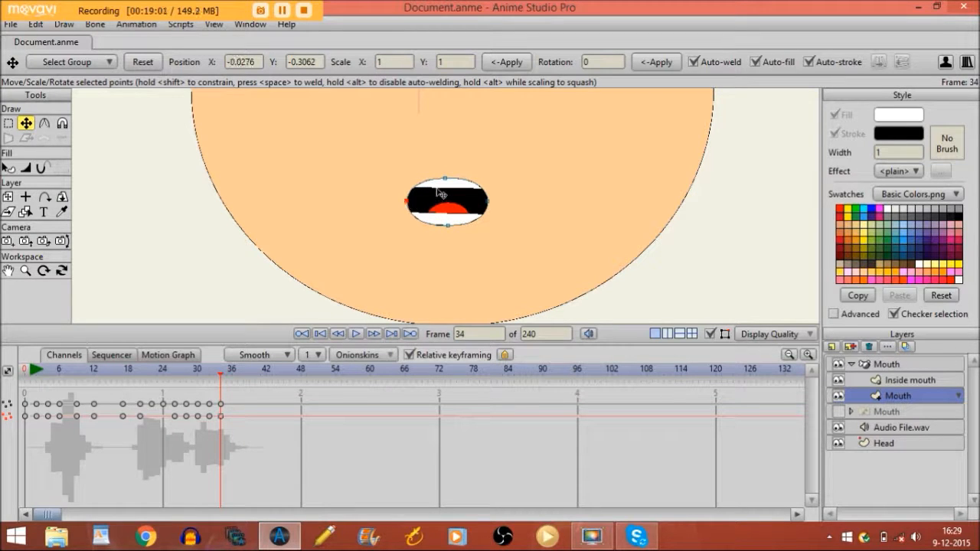
- At frame 36, shrink the Mouth outline into a smaller oval by moving its edge points inward
key("Right")
key("Right")
key("Right")
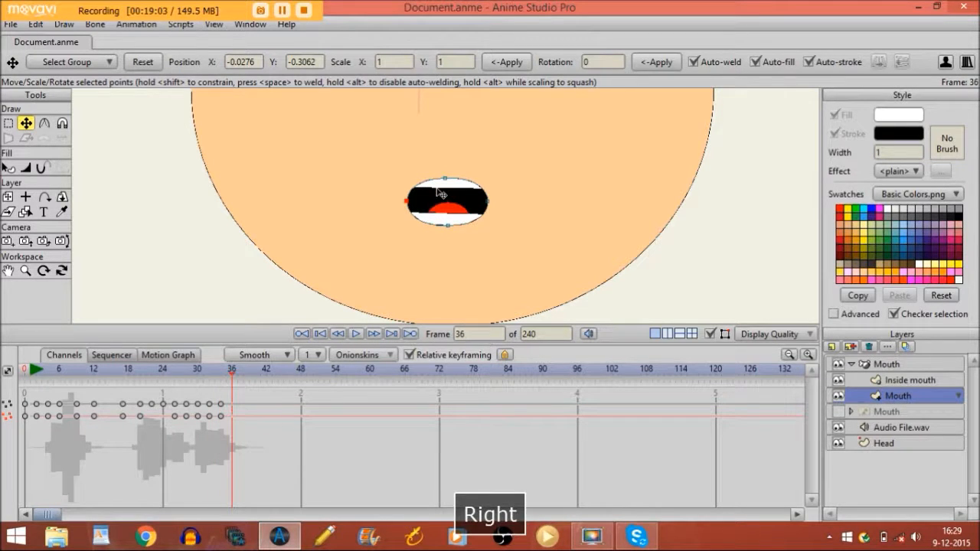
key("Left")
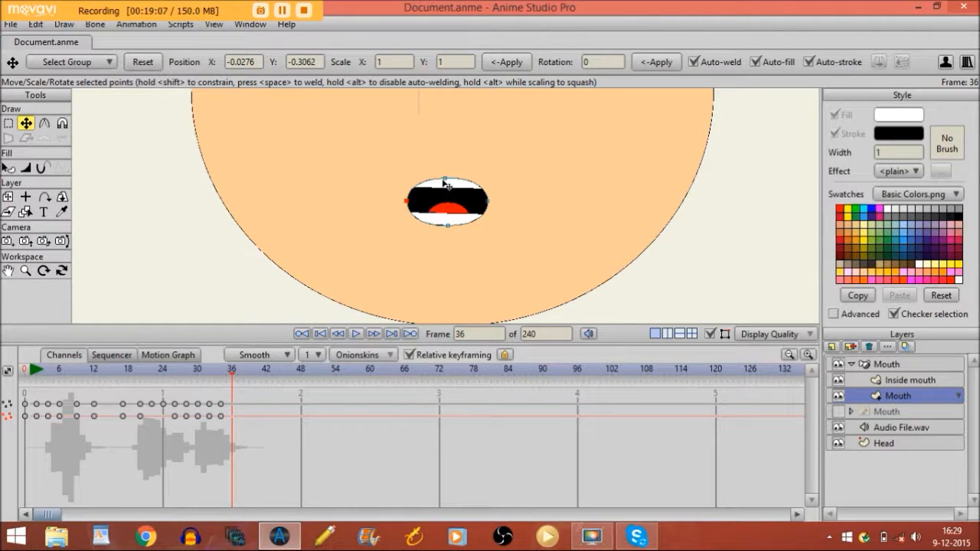
left_click_drag(447, 179, 424, 195)
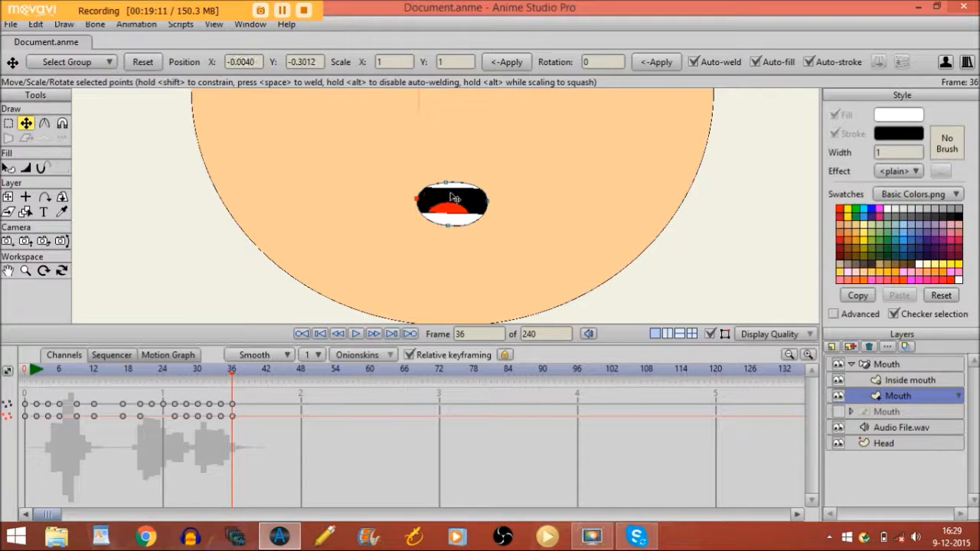
left_click_drag(487, 197, 449, 215)
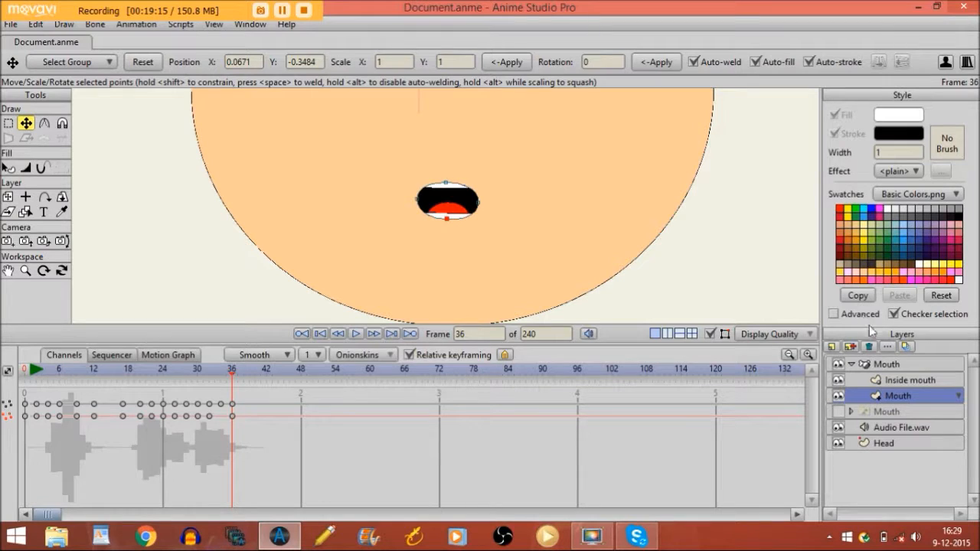
- At frame 36, lower the Inside mouth layer's upper teeth and raise its lower teeth until they meet in the opening
left_click(877, 383)
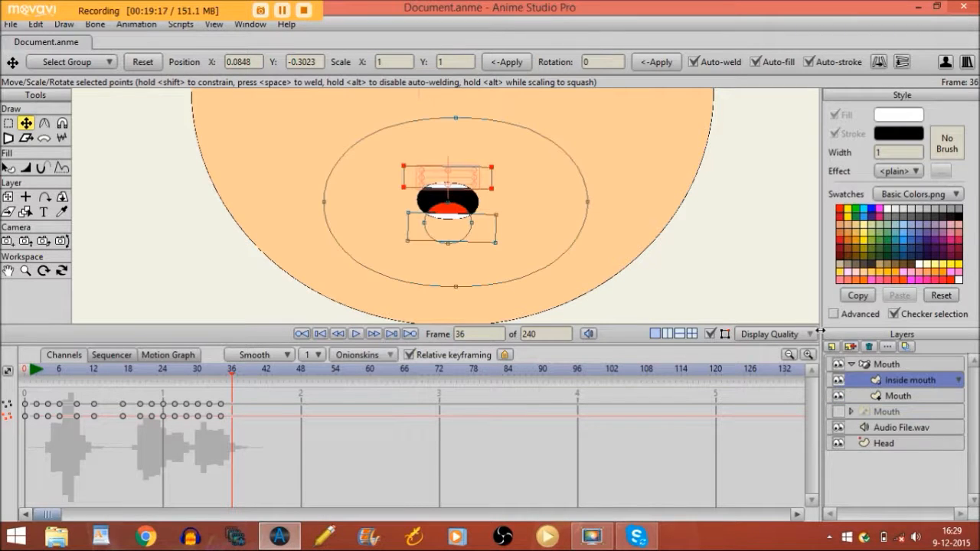
left_click_drag(445, 180, 448, 191)
left_click_drag(442, 227, 436, 212)
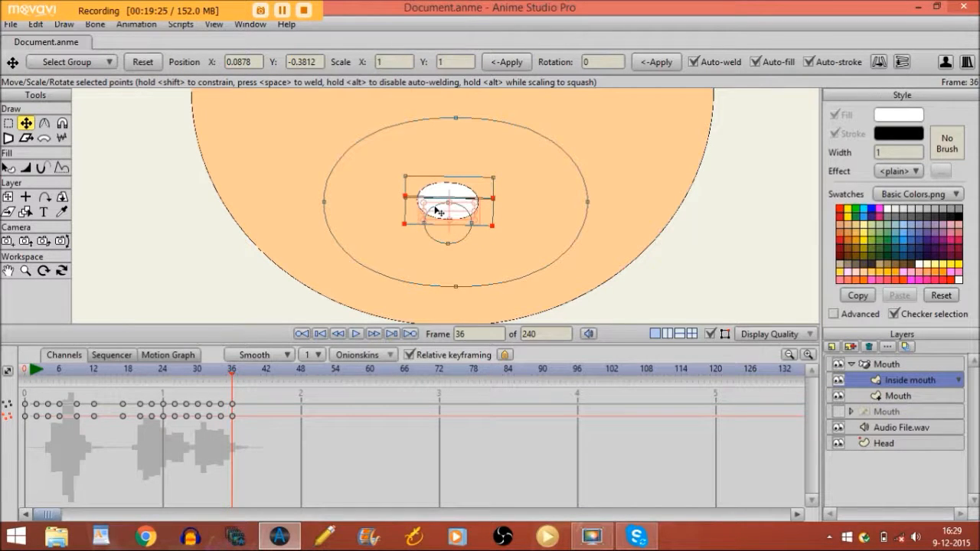
- Copy the Inside mouth layer's frame 0 keyframes and paste them at frame 38
key("Right")
key("Right")
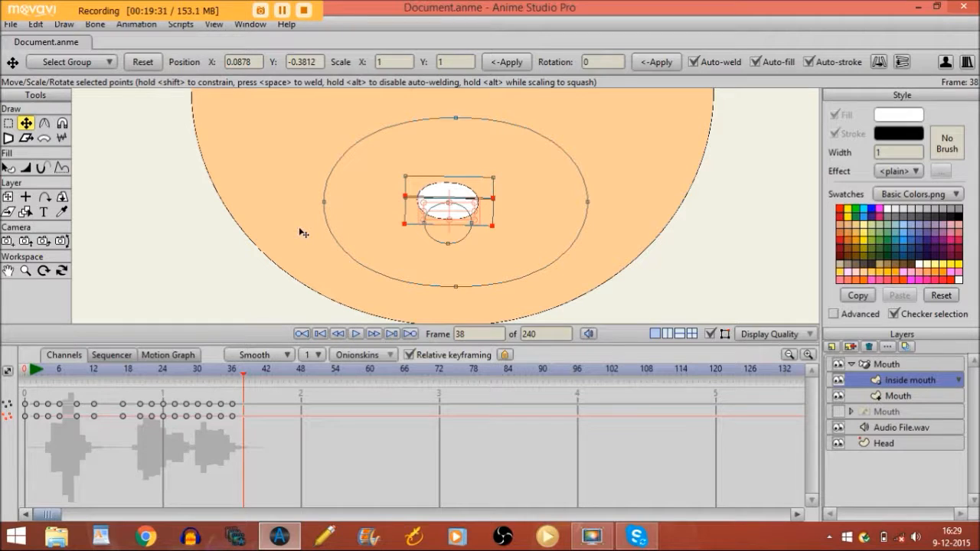
key("Right")
left_click_drag(31, 393, 21, 428)
left_click(37, 25)
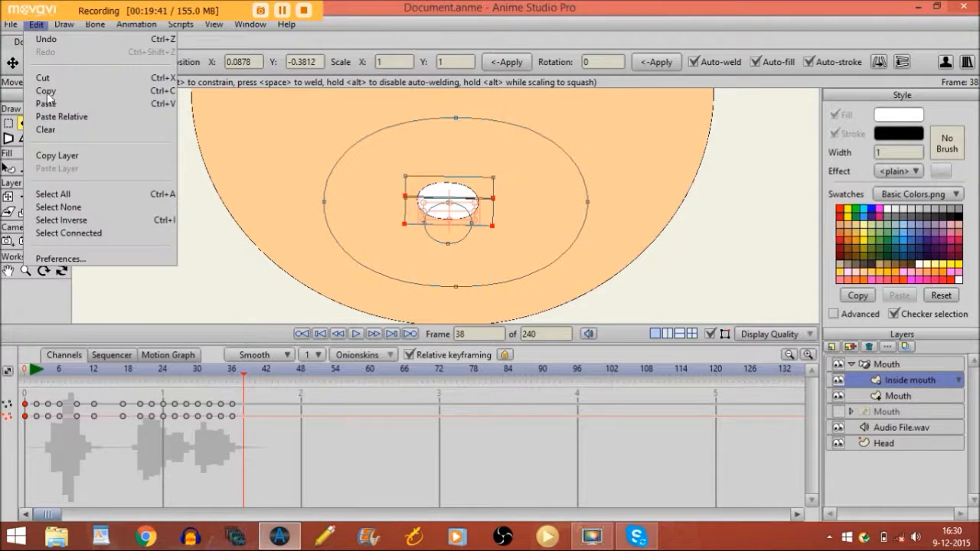
left_click(48, 91)
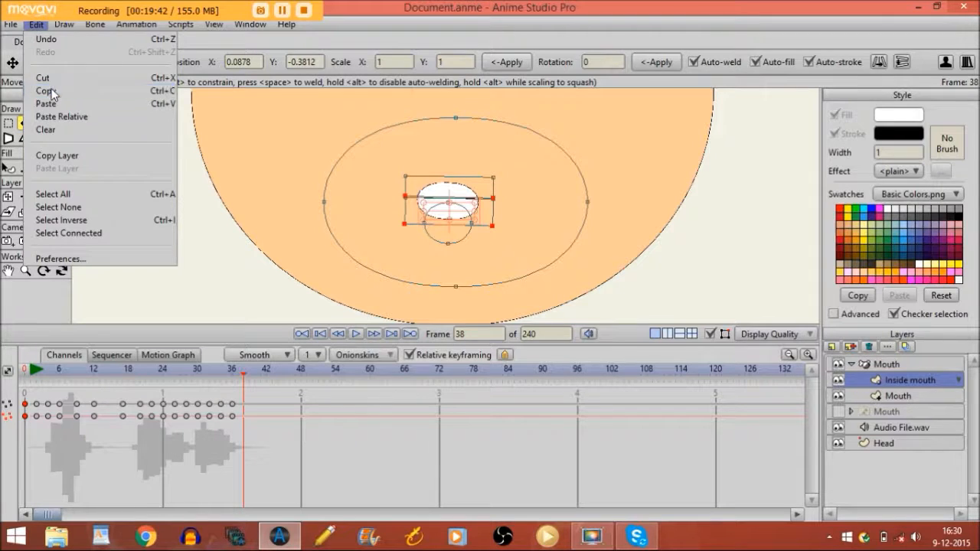
left_click(34, 26)
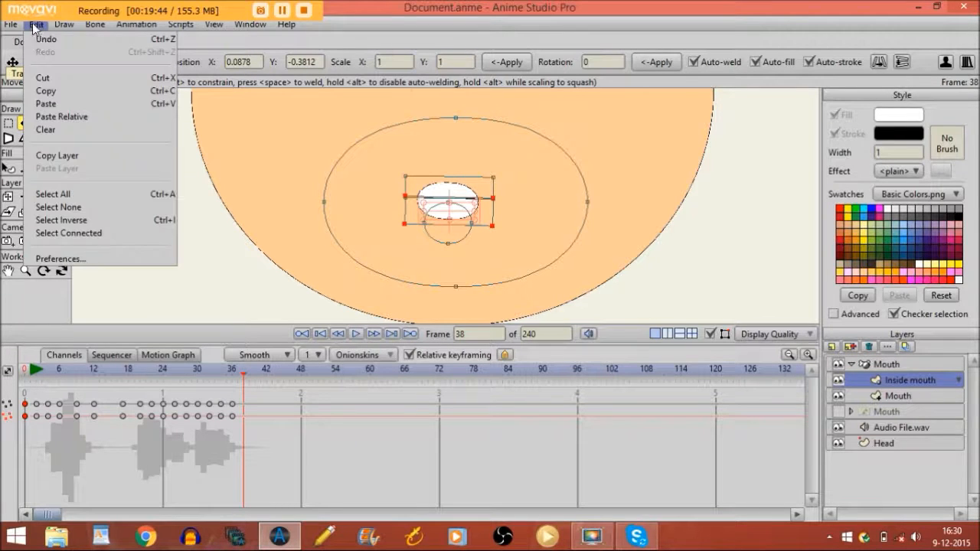
left_click(45, 104)
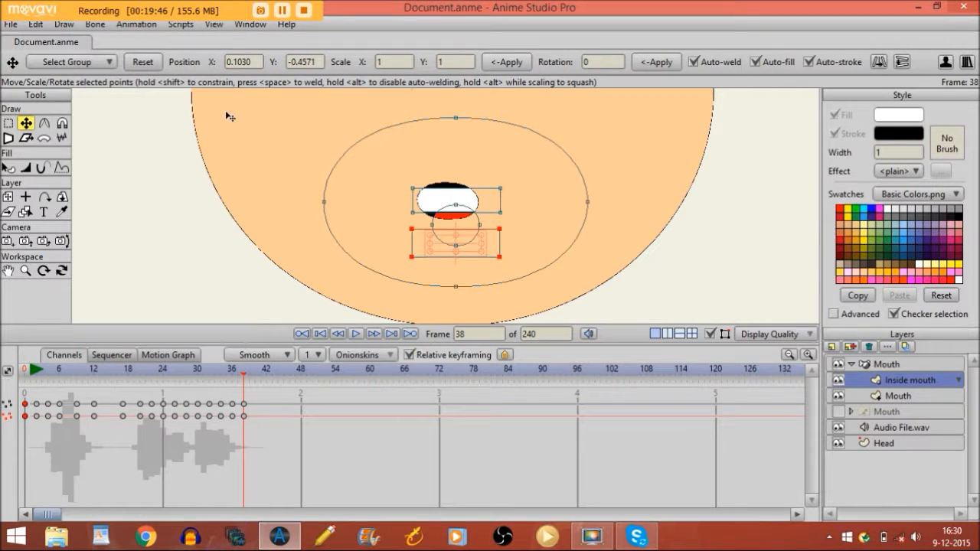
- Copy the Mouth layer's closed-mouth keyframes from frame 0 and paste them at frame 38
left_click(901, 397)
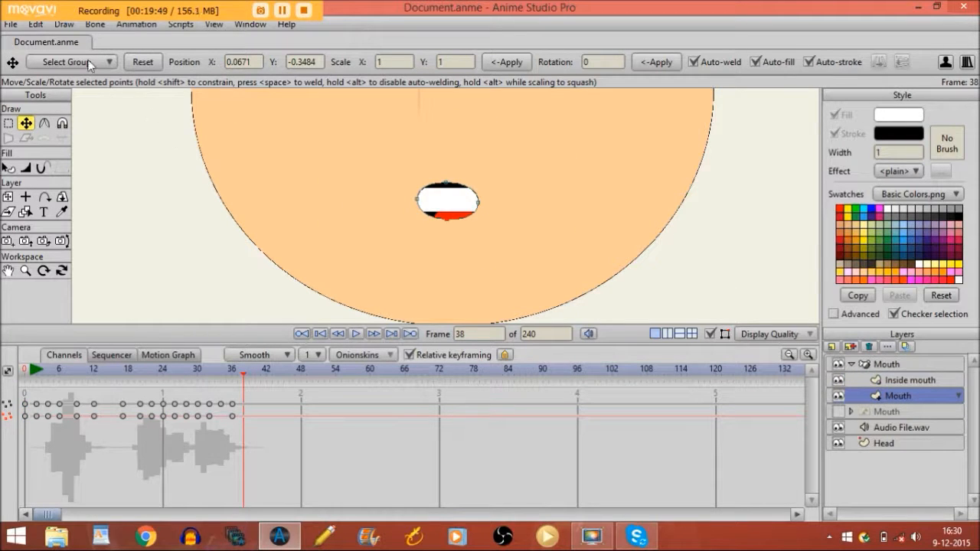
left_click(24, 417, "shift")
left_click(31, 29)
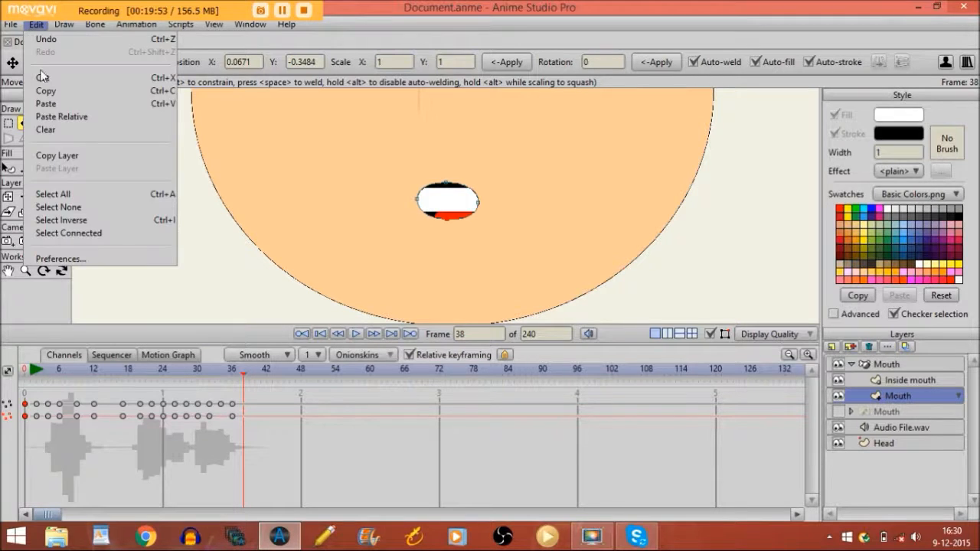
left_click(43, 93)
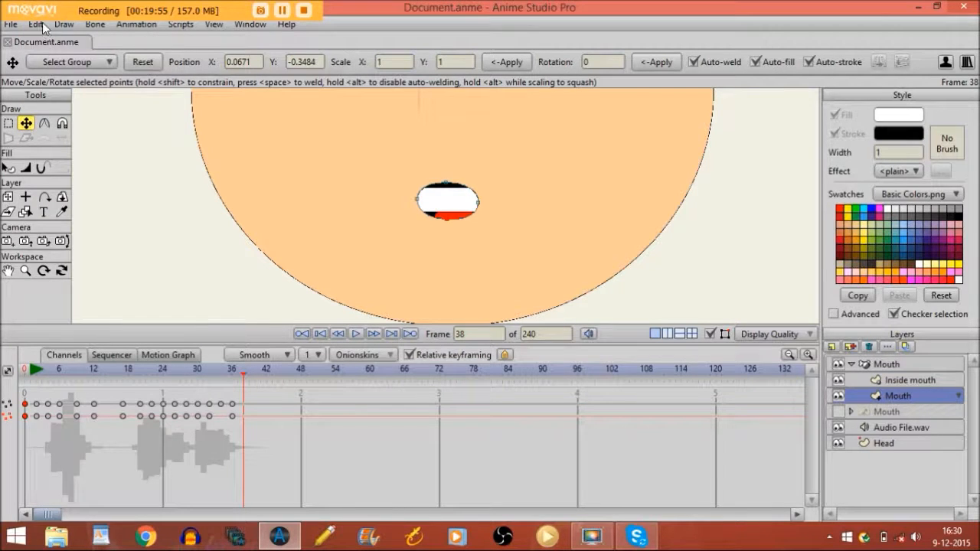
left_click(42, 25)
left_click(54, 104)
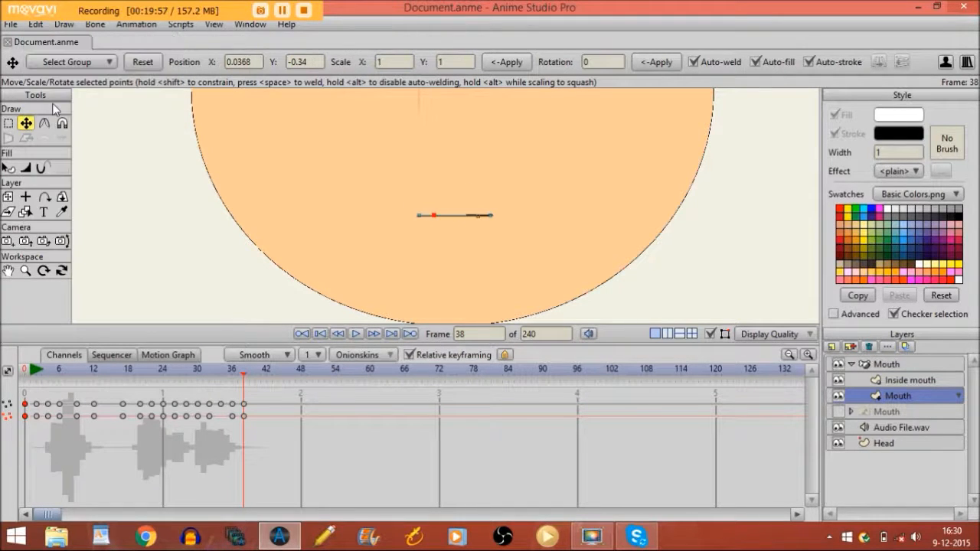
- Preview the lip-sync animation from frame 1 with the editing points hidden and more of the face in view
left_click(28, 374)
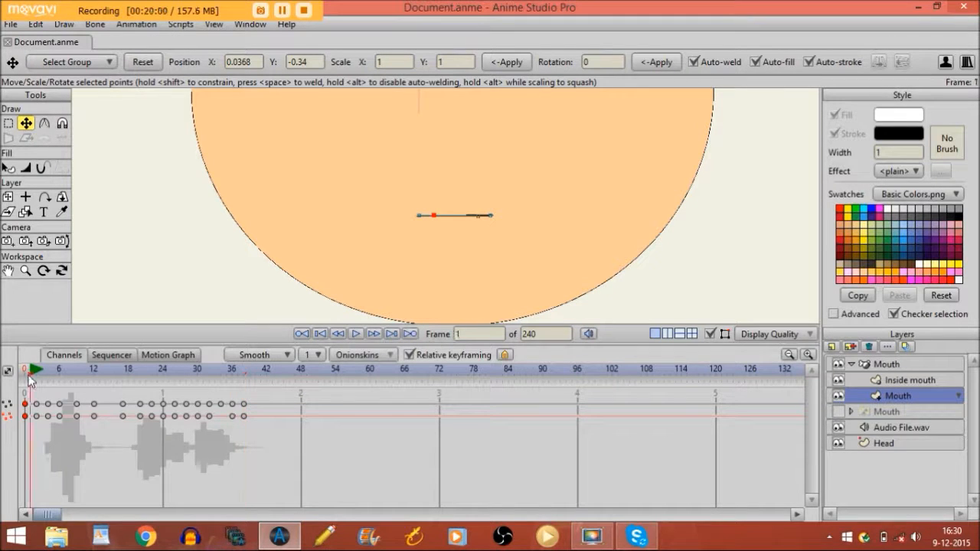
left_click(711, 335)
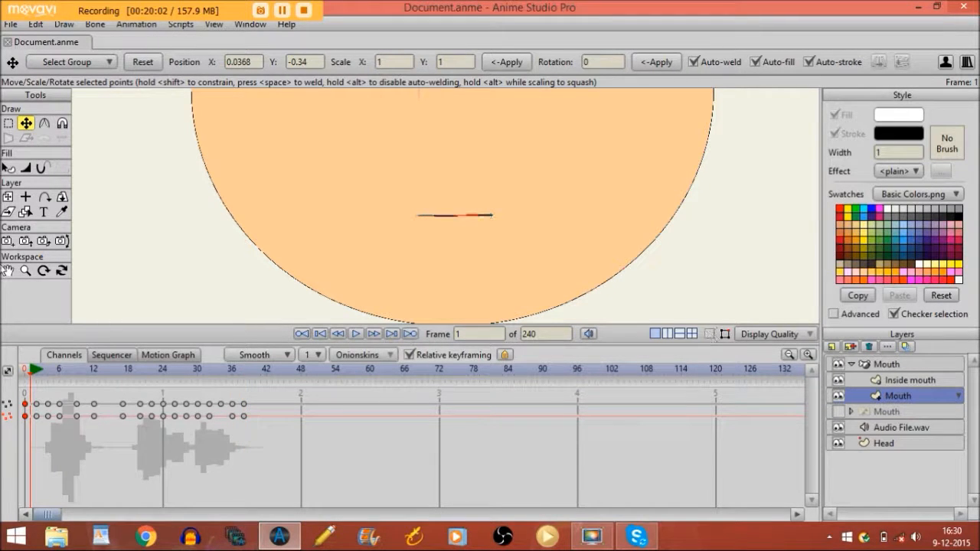
left_click(24, 273)
left_click_drag(505, 223, 314, 216)
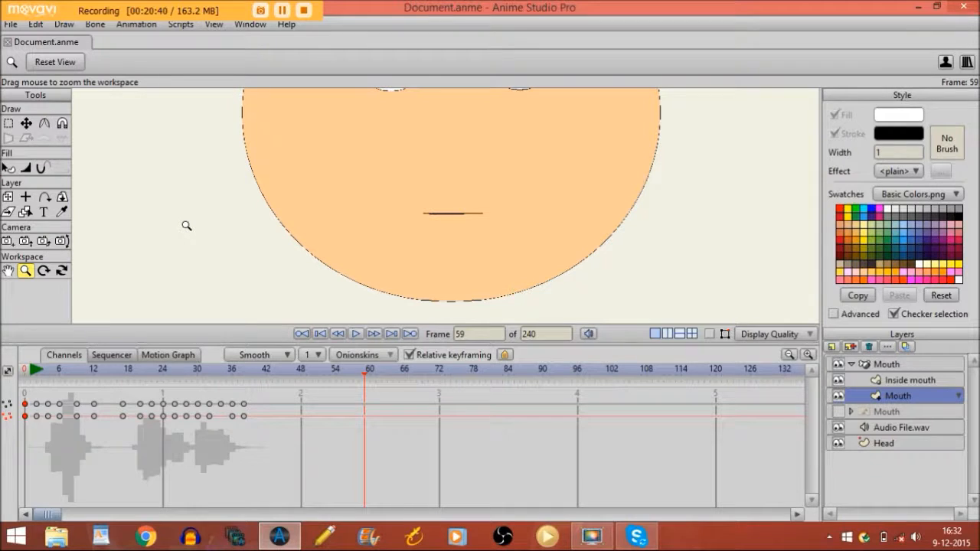
left_click(9, 272)
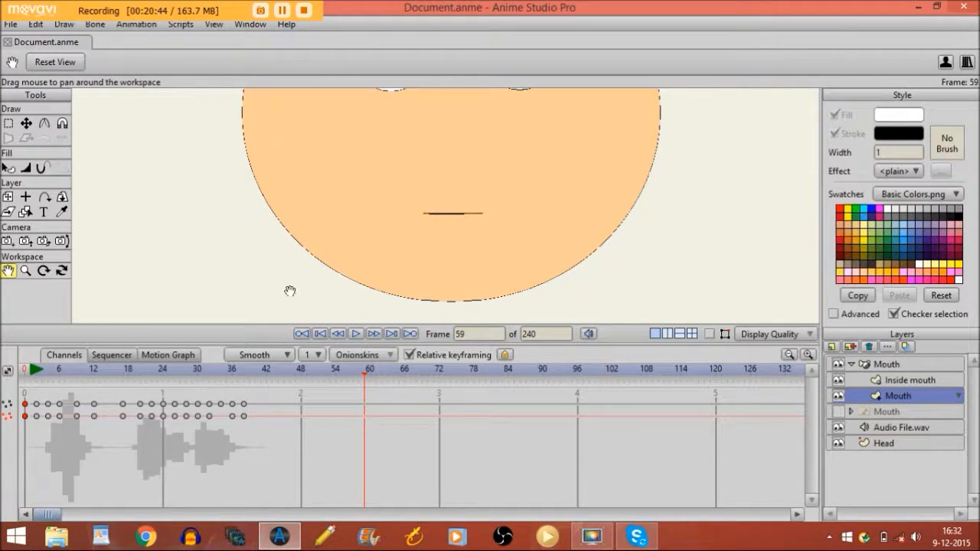